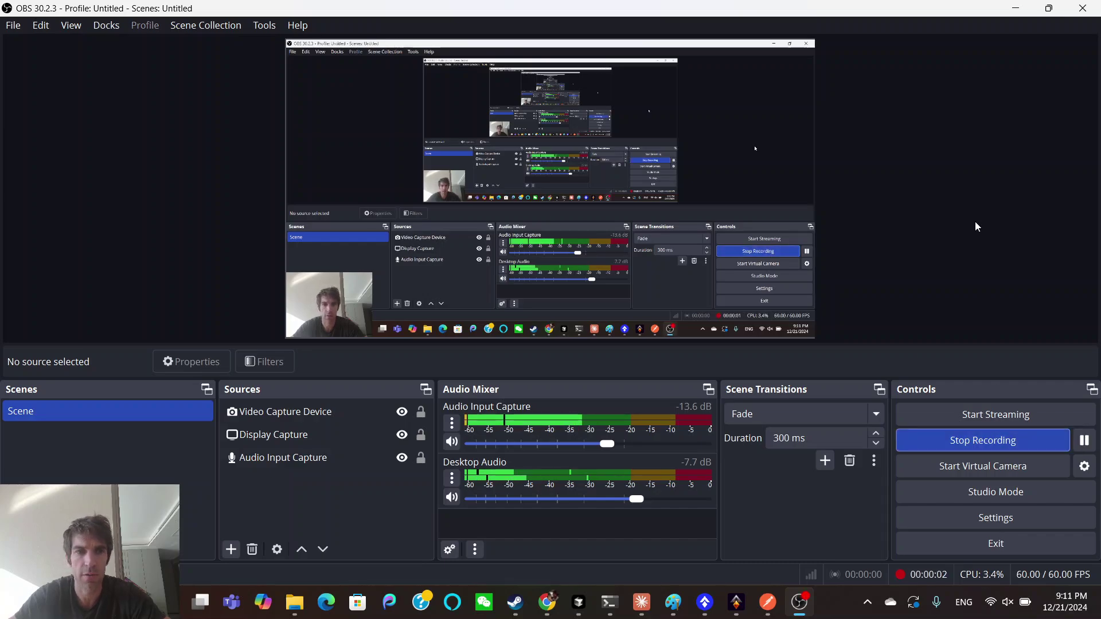
Step: Switch to Claude, send "hey claude query my rag database for who controls syria", and allow the lightrag query tool for this chat
{"action": "left_click", "coordinate": [769, 603]}
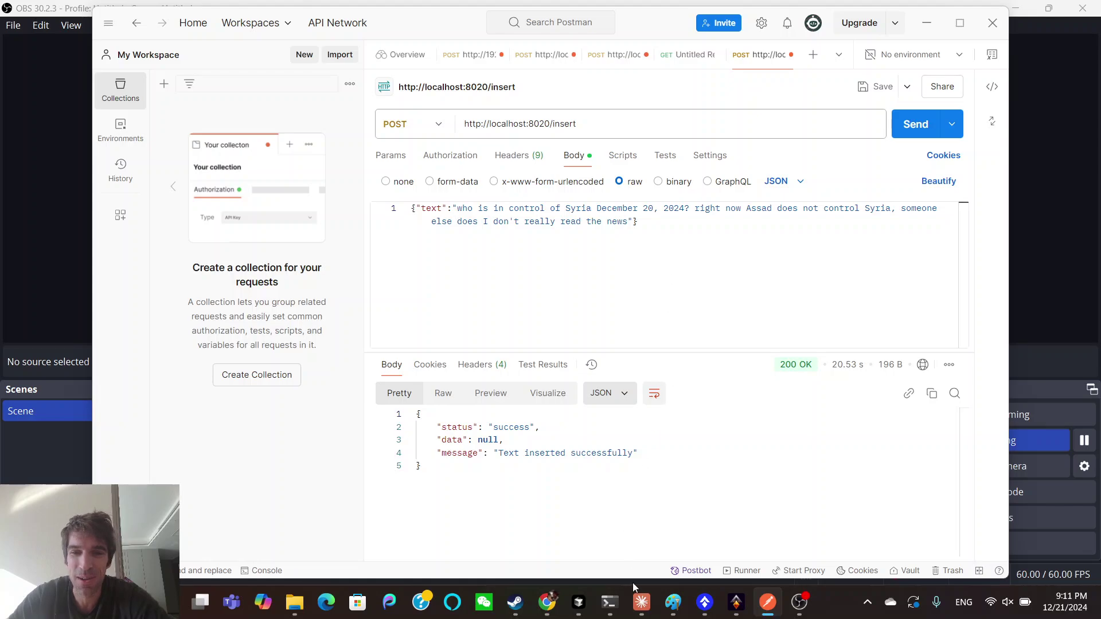
{"action": "left_click", "coordinate": [640, 602]}
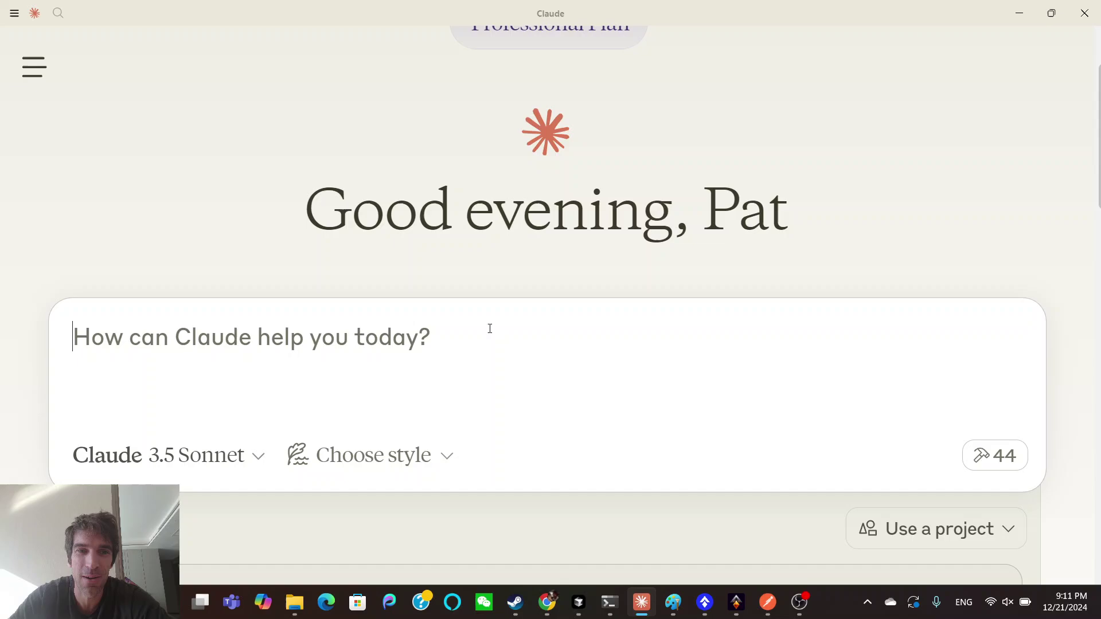
{"action": "left_click", "coordinate": [490, 329]}
{"action": "type", "text": "hey "}
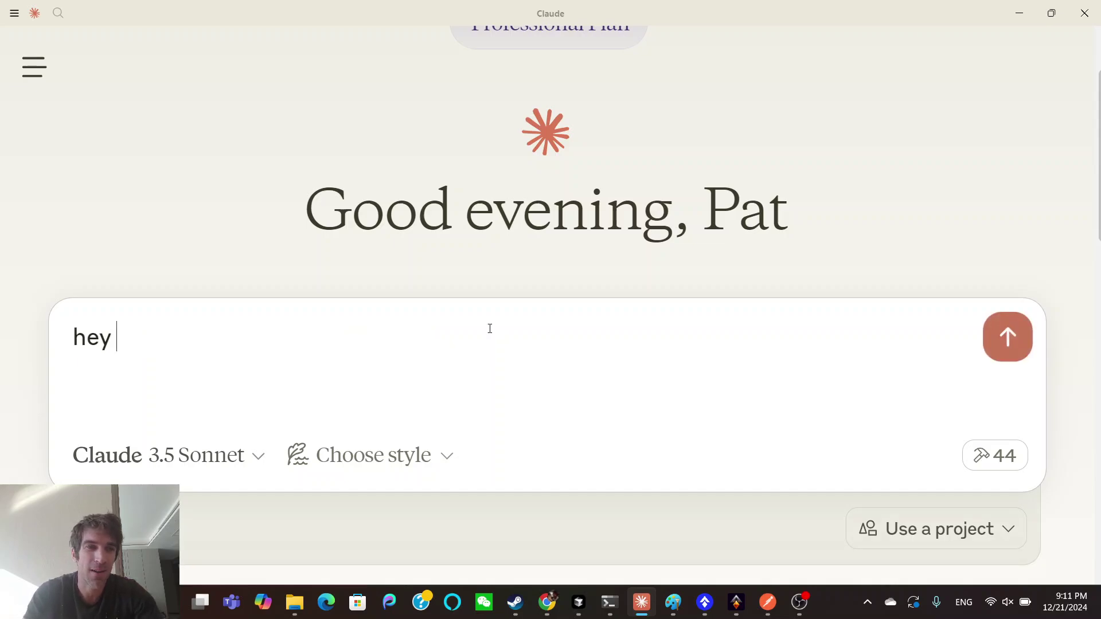
{"action": "type", "text": "claude query "}
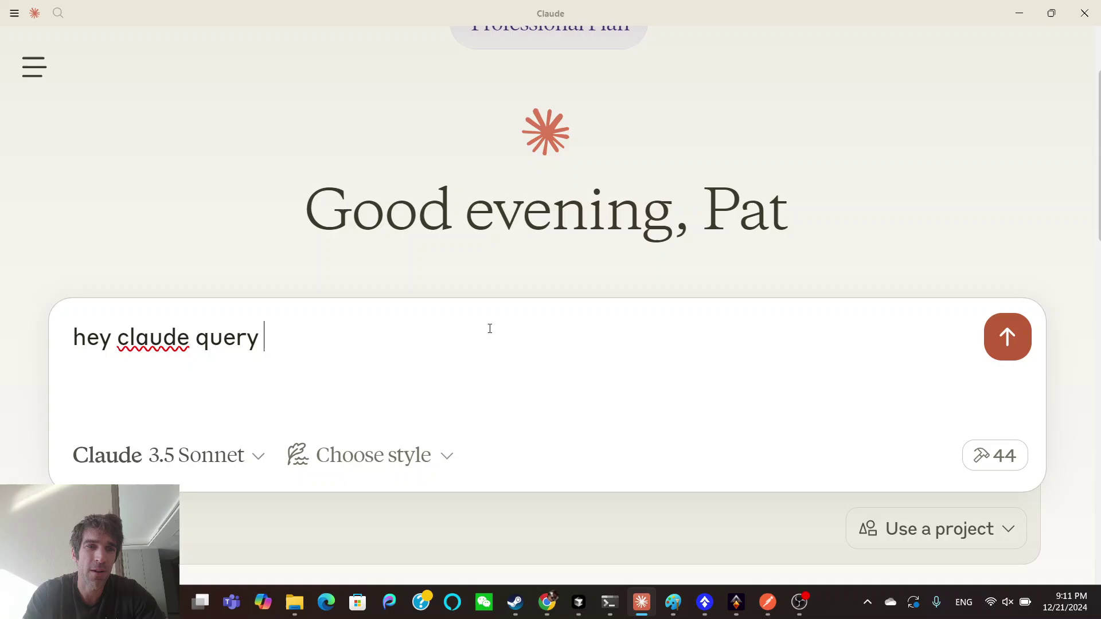
{"action": "type", "text": "my rag da"}
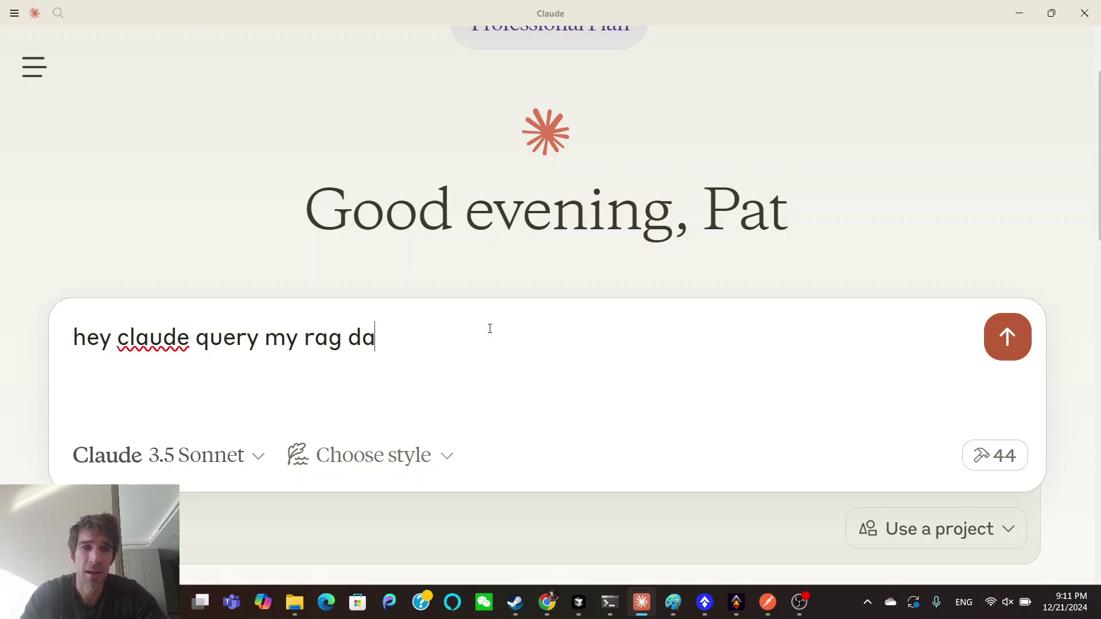
{"action": "type", "text": "tabase for "}
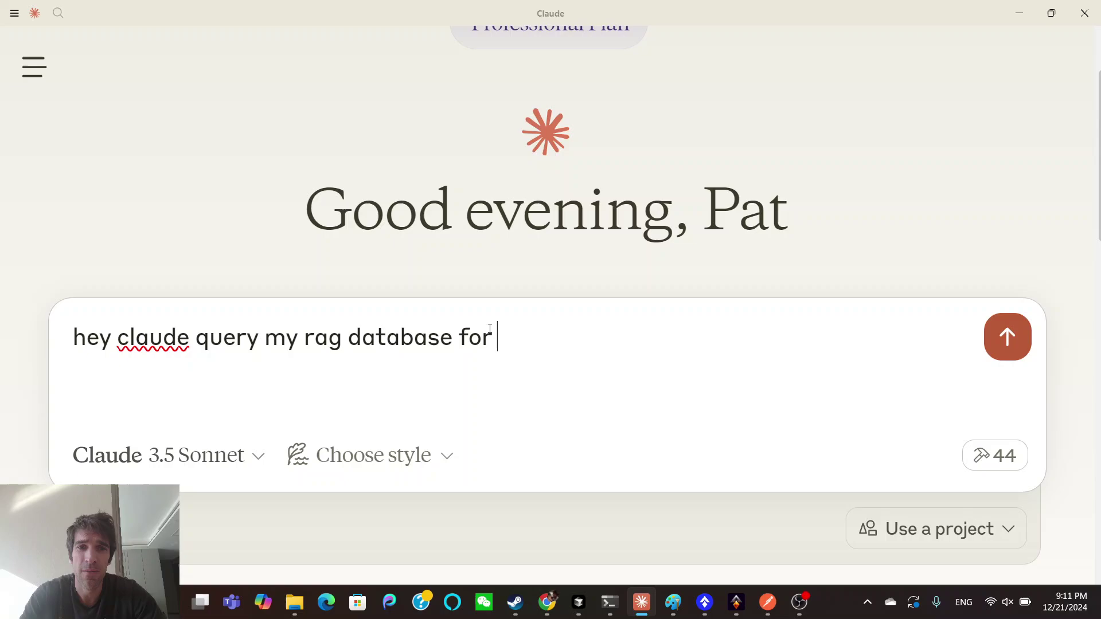
{"action": "type", "text": "who controls syria"}
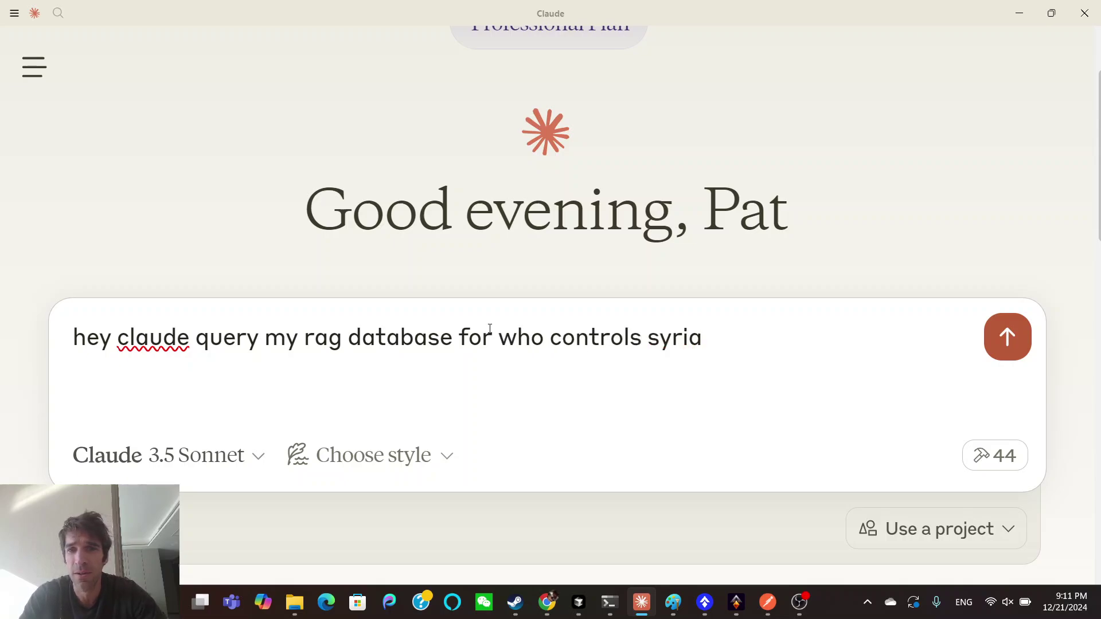
{"action": "key", "text": "Return"}
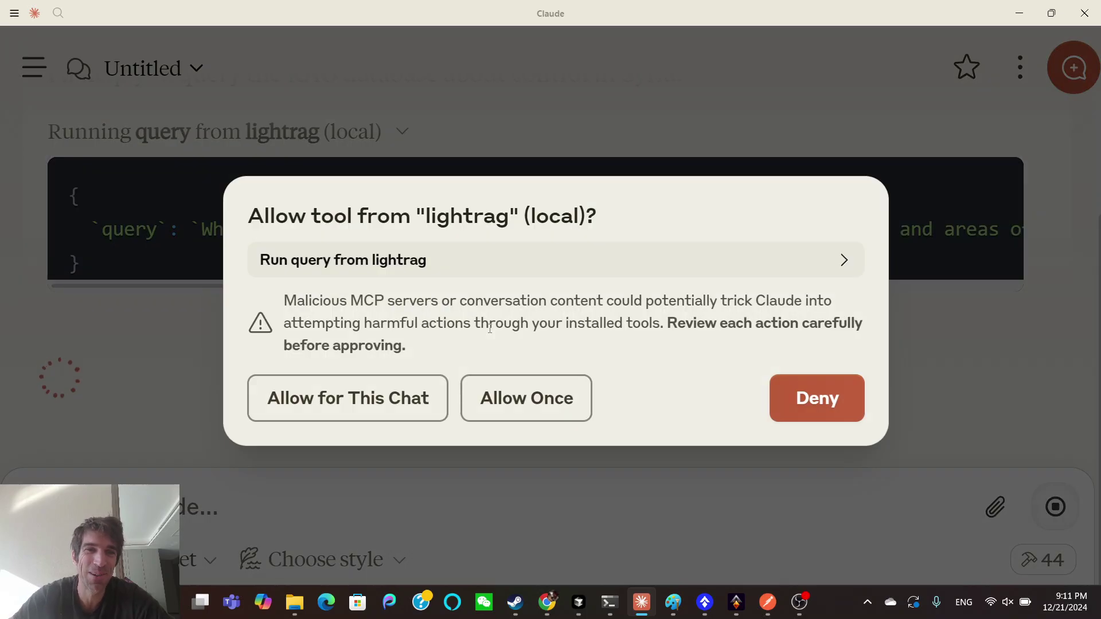
{"action": "left_click", "coordinate": [379, 384]}
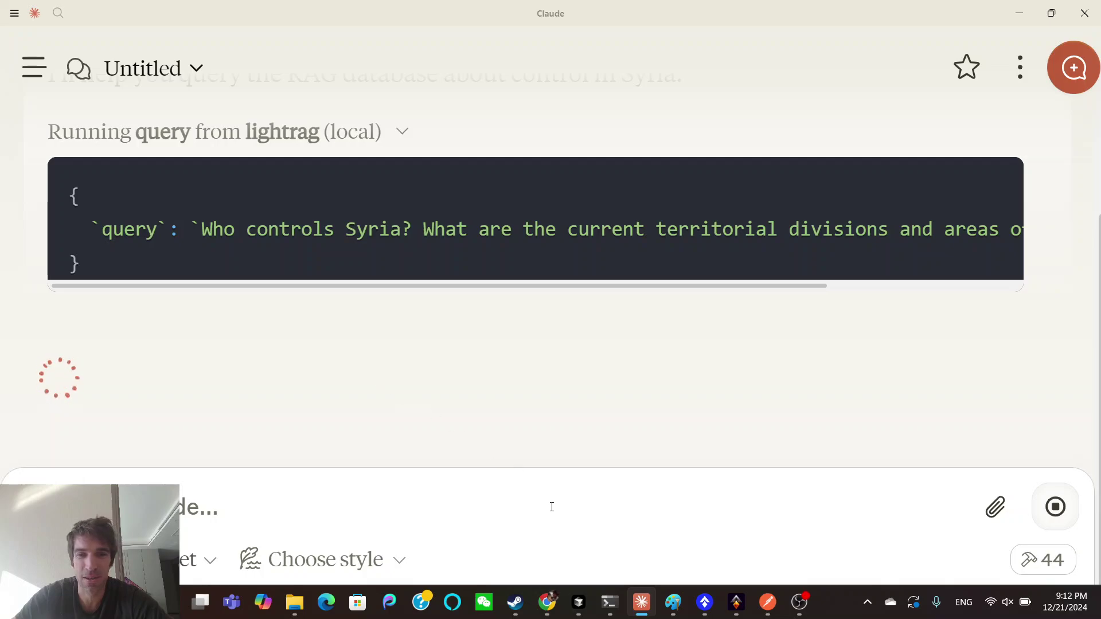
Step: Look through the open PowerShell windows, check the lightrag server log for query activity, and return to Claude
{"action": "mouse_move", "coordinate": [608, 599]}
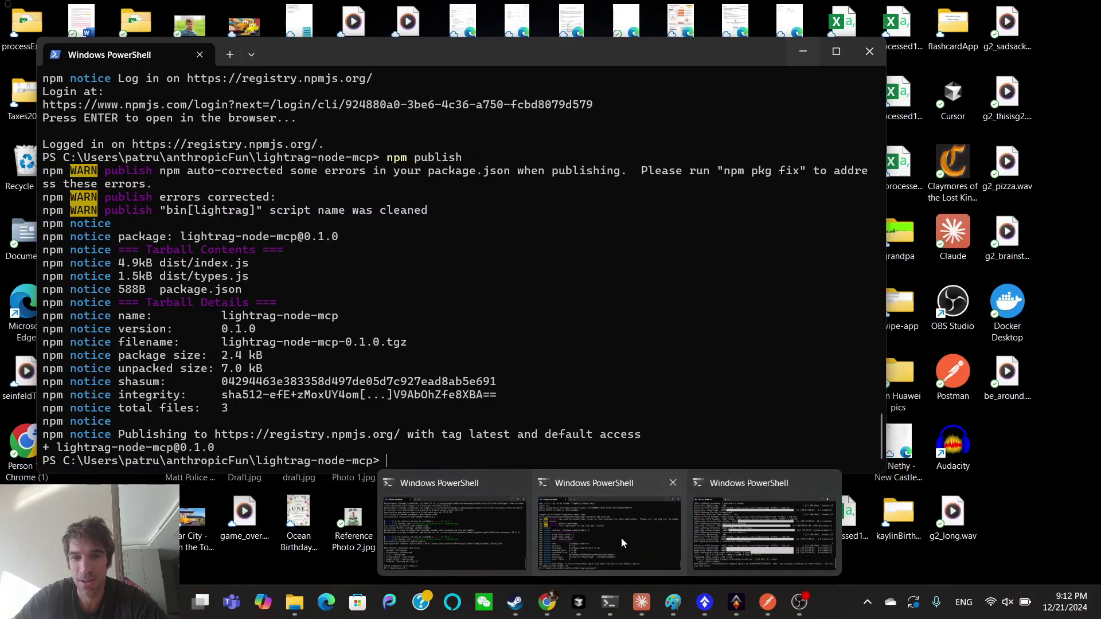
{"action": "left_click", "coordinate": [621, 538]}
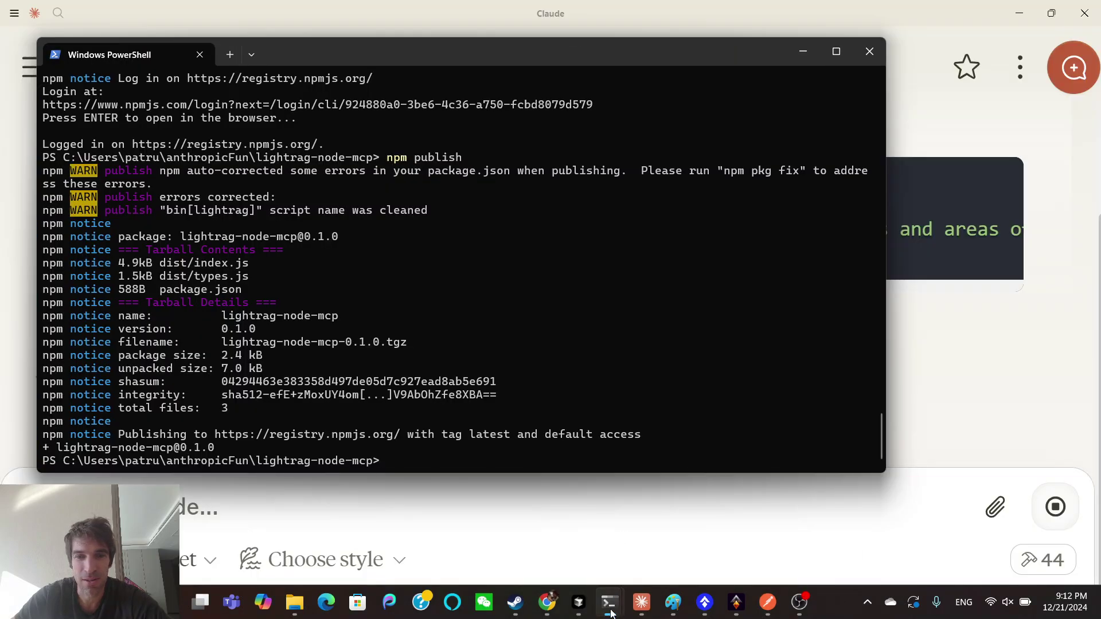
{"action": "mouse_move", "coordinate": [611, 610]}
{"action": "left_click", "coordinate": [476, 511]}
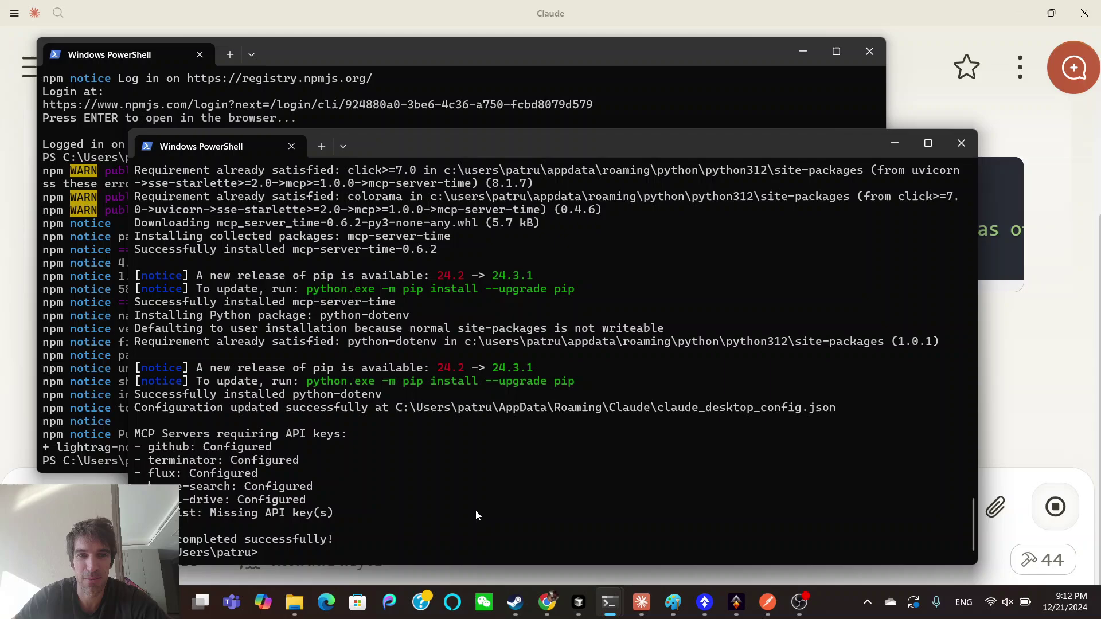
{"action": "mouse_move", "coordinate": [608, 597]}
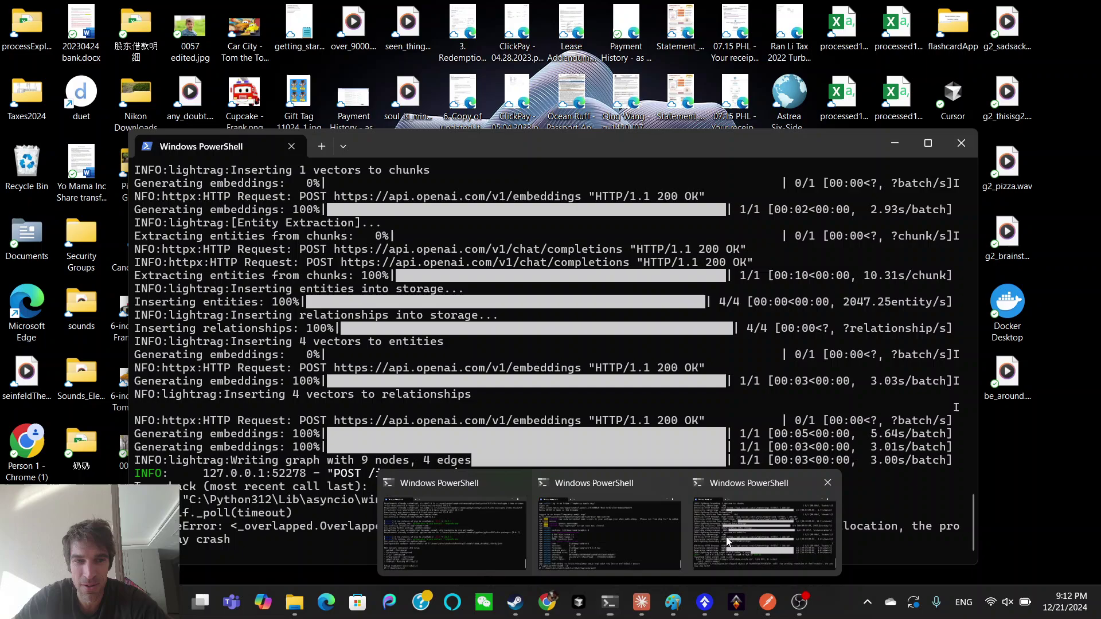
{"action": "left_click", "coordinate": [728, 542]}
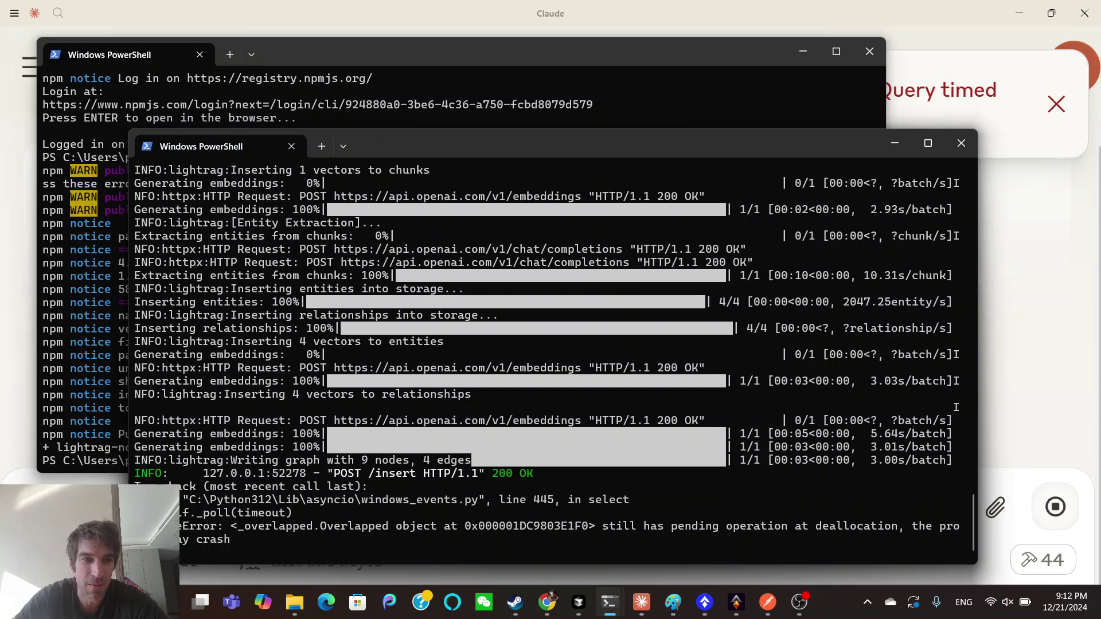
{"action": "key", "text": "alt+Tab"}
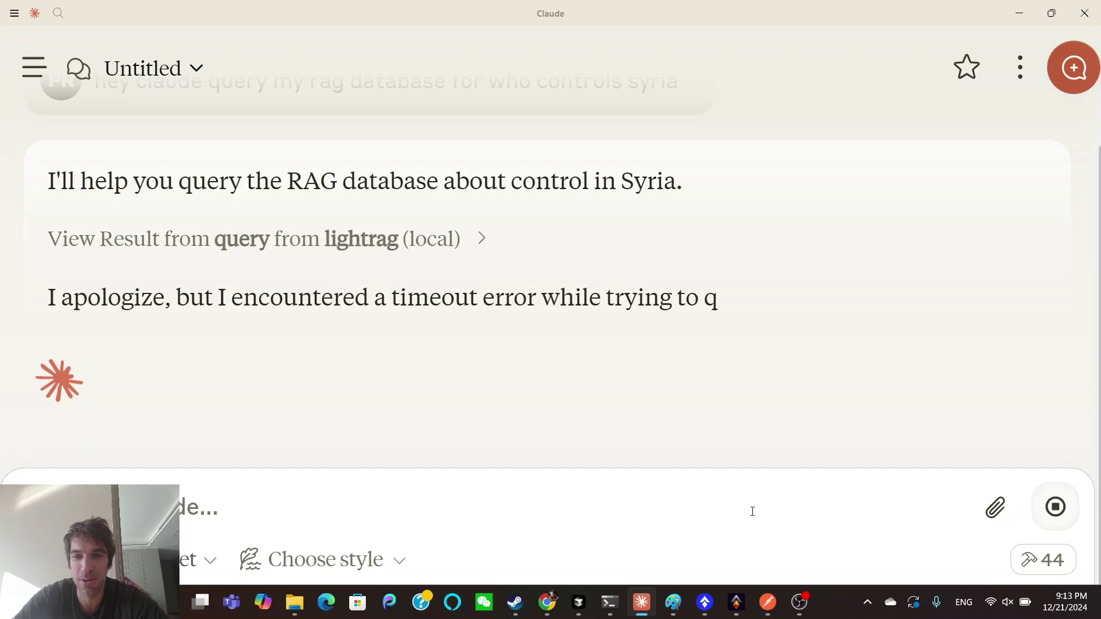
Step: Draft a reply saying the format is wrong, "you need to supply a mode as well, maybe mode: hybrid", without sending it
{"action": "mouse_move", "coordinate": [796, 605]}
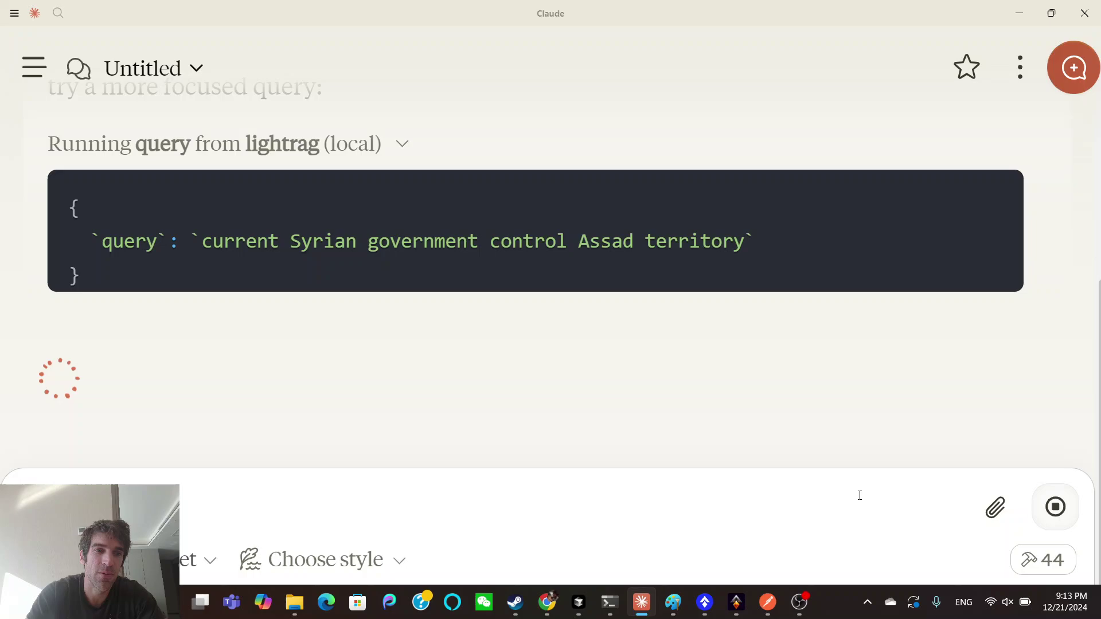
{"action": "type", "text": "rmat is wrong, "}
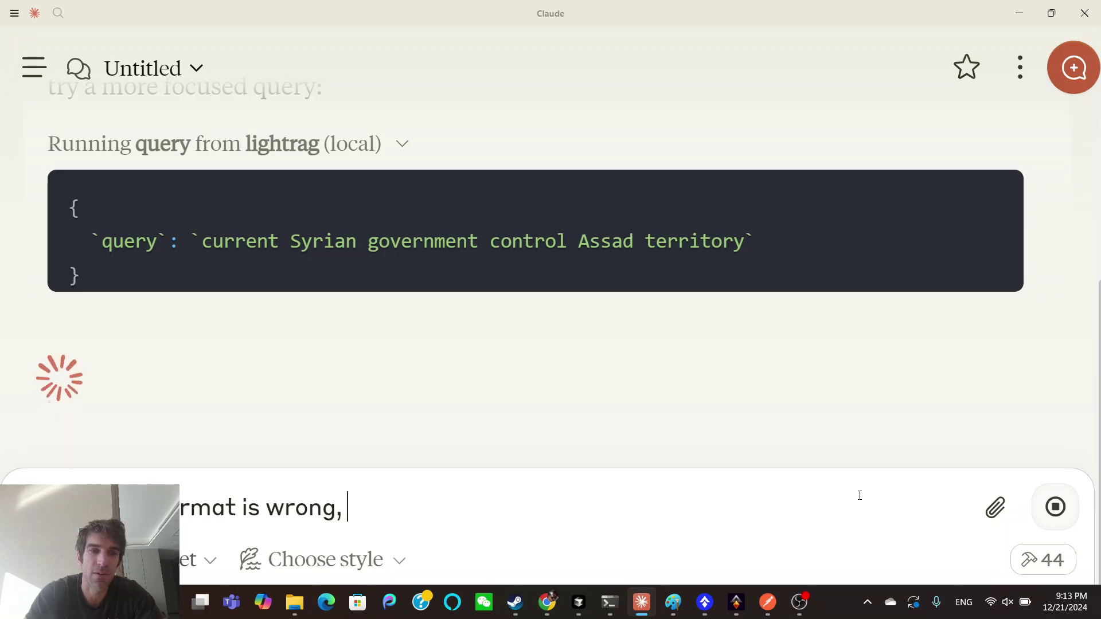
{"action": "type", "text": "you need to suppl"}
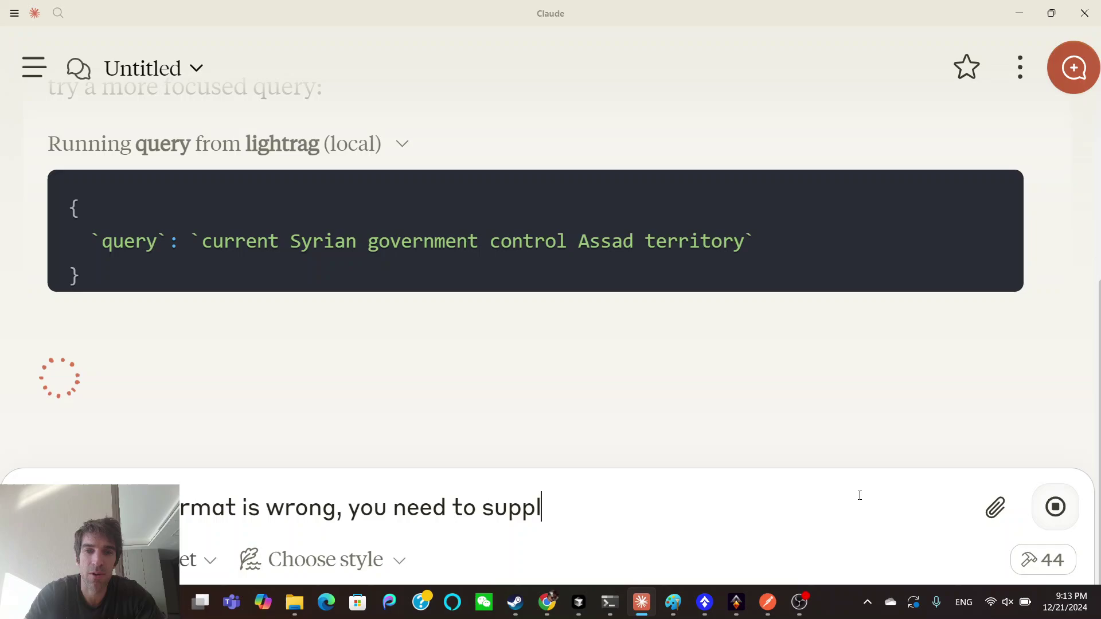
{"action": "type", "text": "y a mode as"}
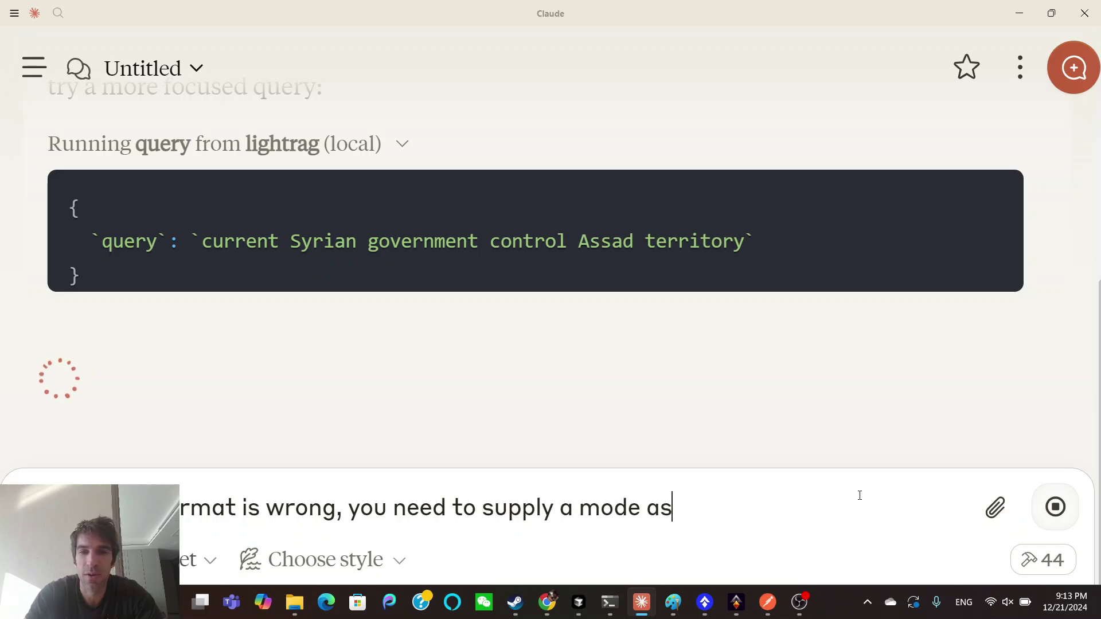
{"action": "type", "text": " well, maybe m"}
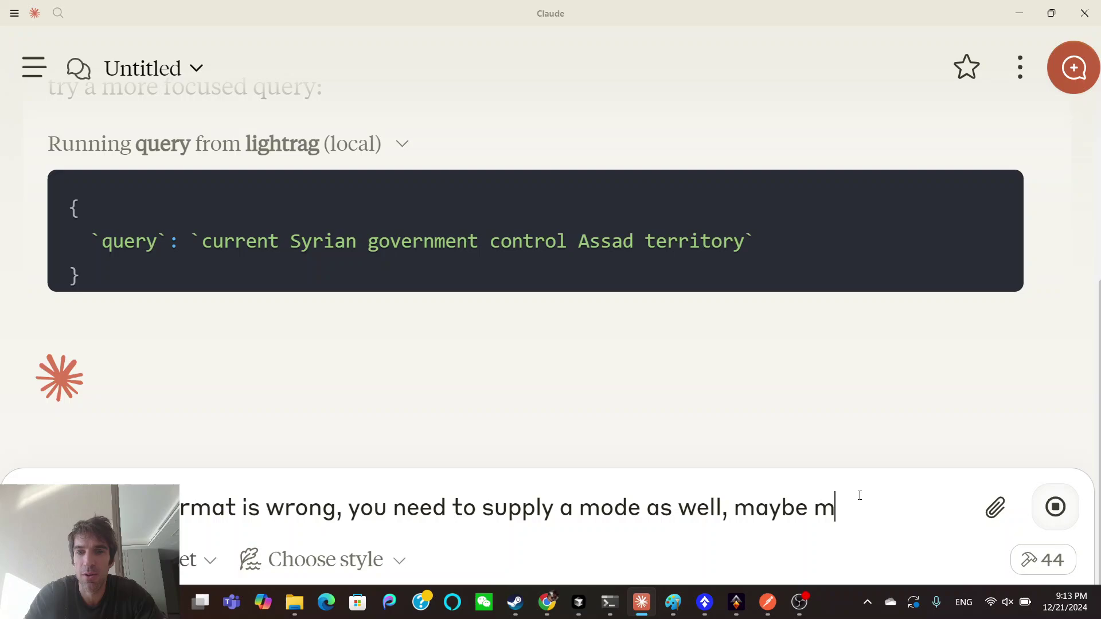
{"action": "type", "text": "ode: hyb"}
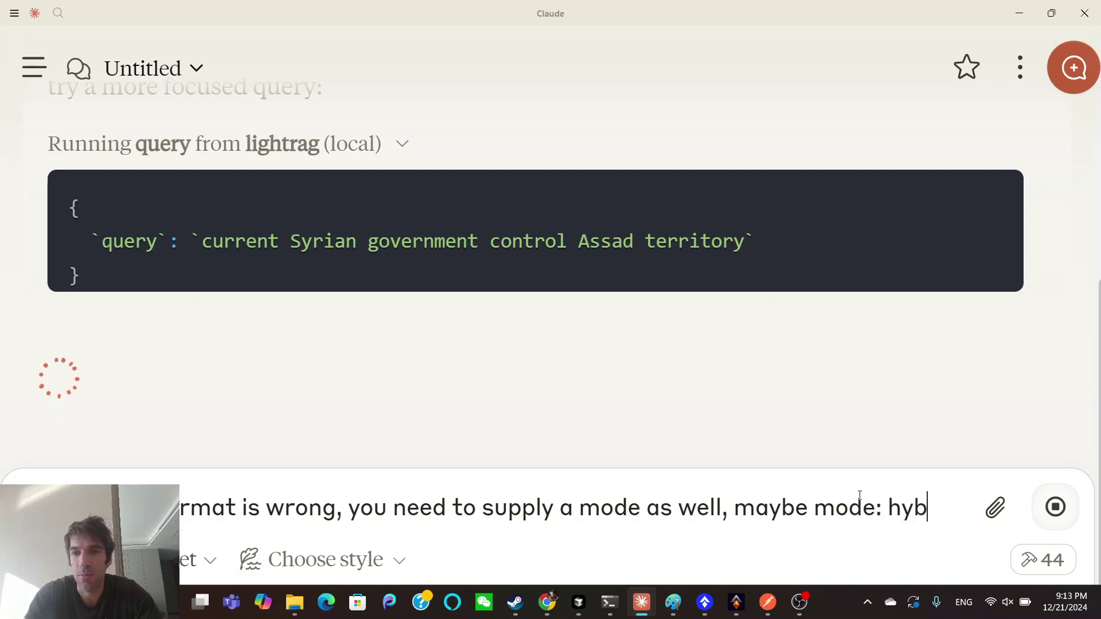
{"action": "type", "text": "rid"}
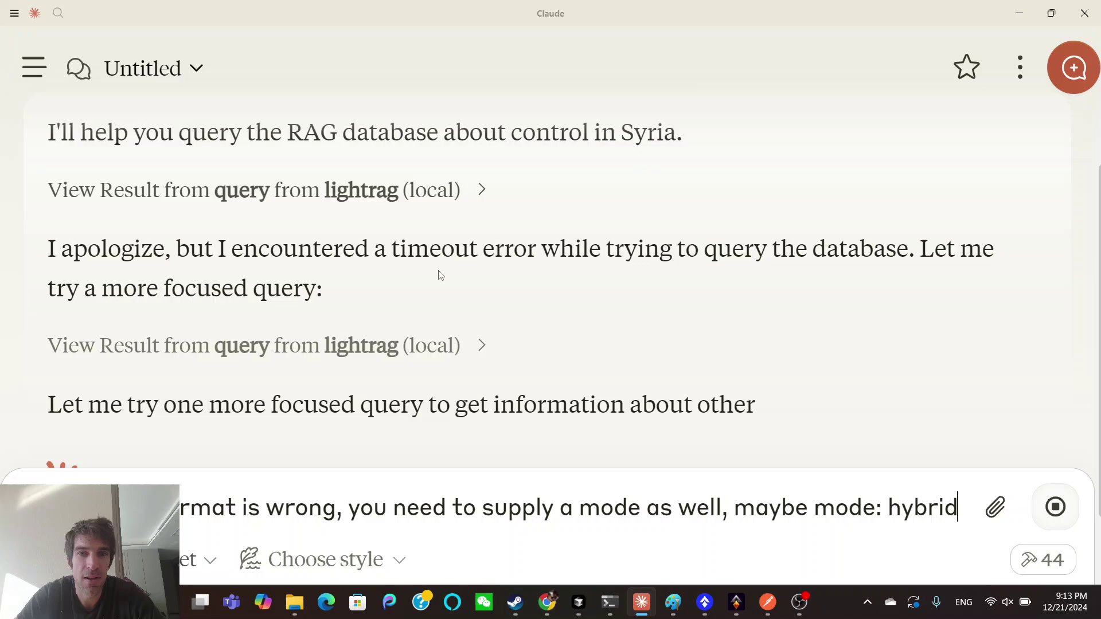
Step: Expand the second lightrag query result and read its text about control of Syria, plus the follow-up query below it
{"action": "left_click", "coordinate": [369, 280]}
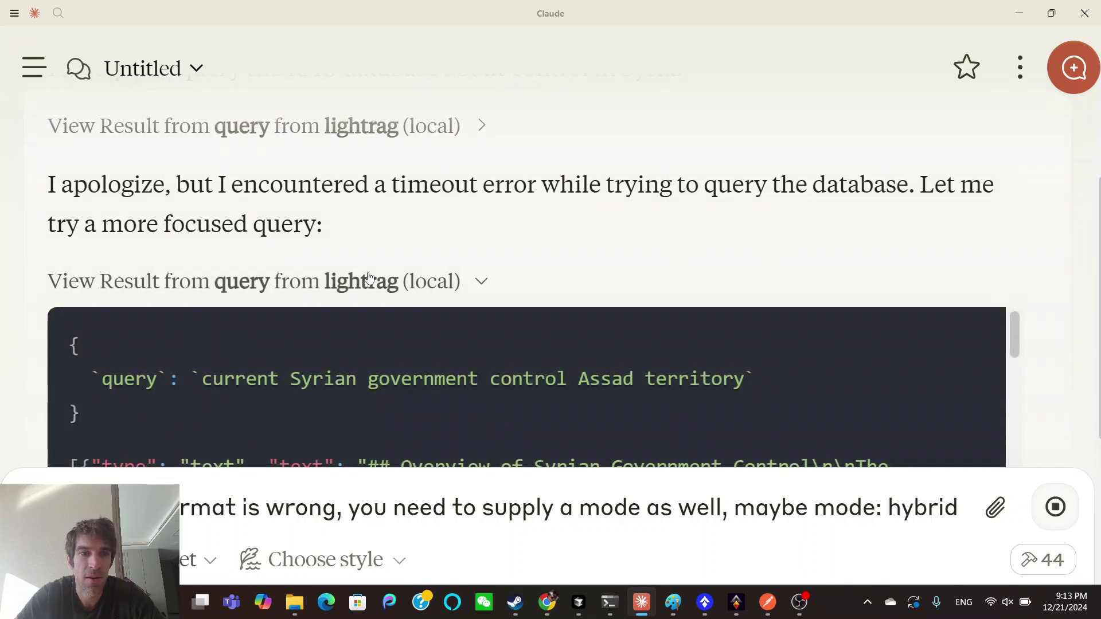
{"action": "scroll", "coordinate": [367, 272], "scroll_direction": "down", "scroll_amount": 1}
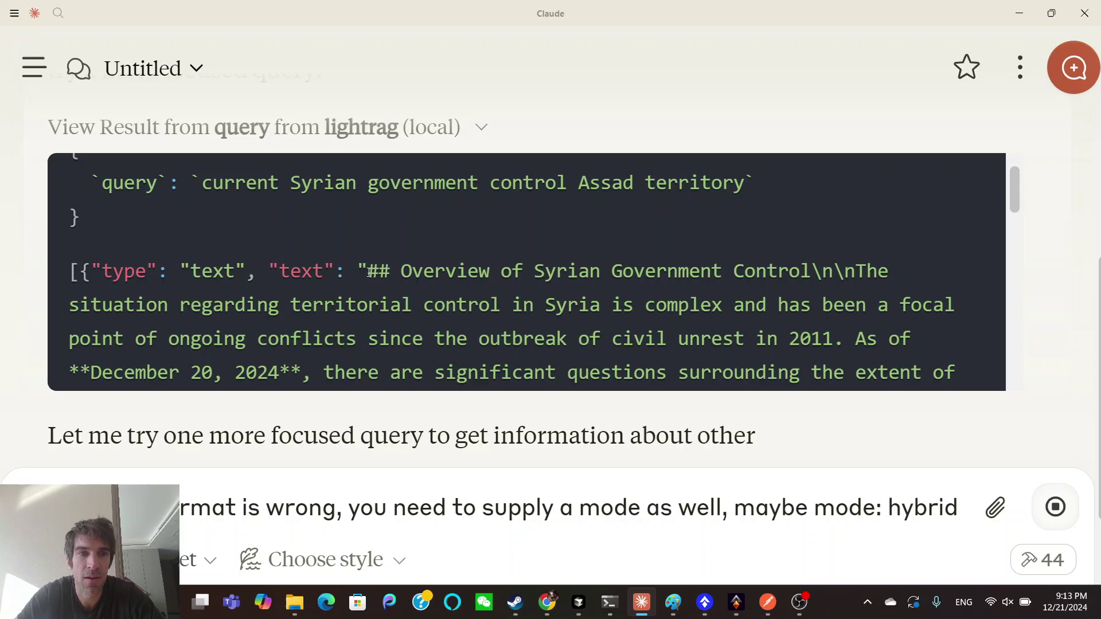
{"action": "scroll", "coordinate": [369, 273], "scroll_direction": "down", "scroll_amount": 1}
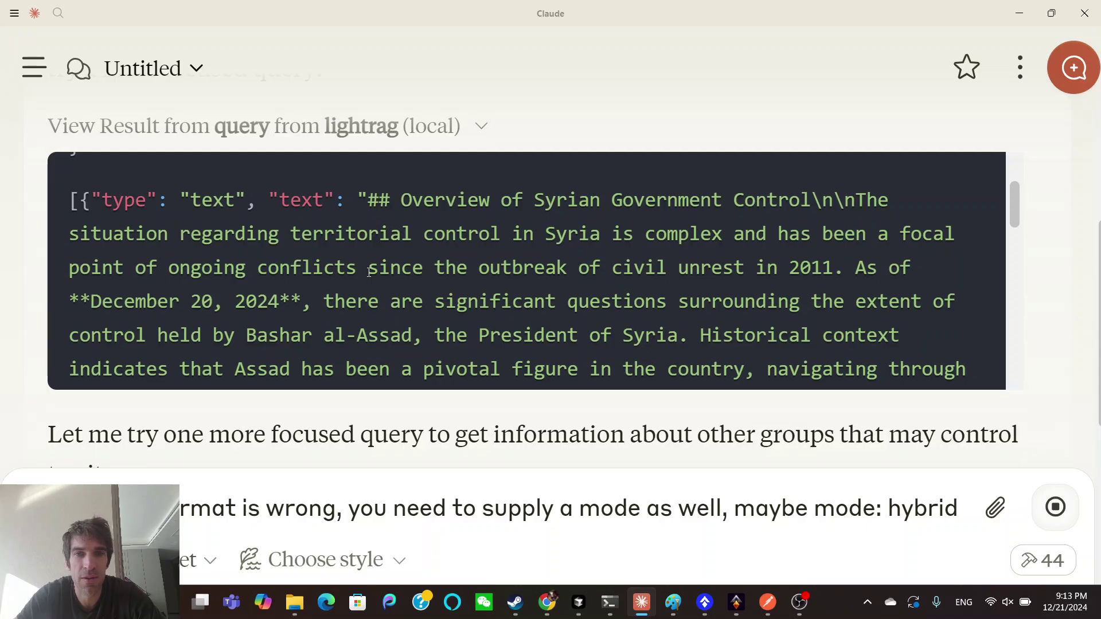
{"action": "scroll", "coordinate": [369, 273], "scroll_direction": "down", "scroll_amount": 1}
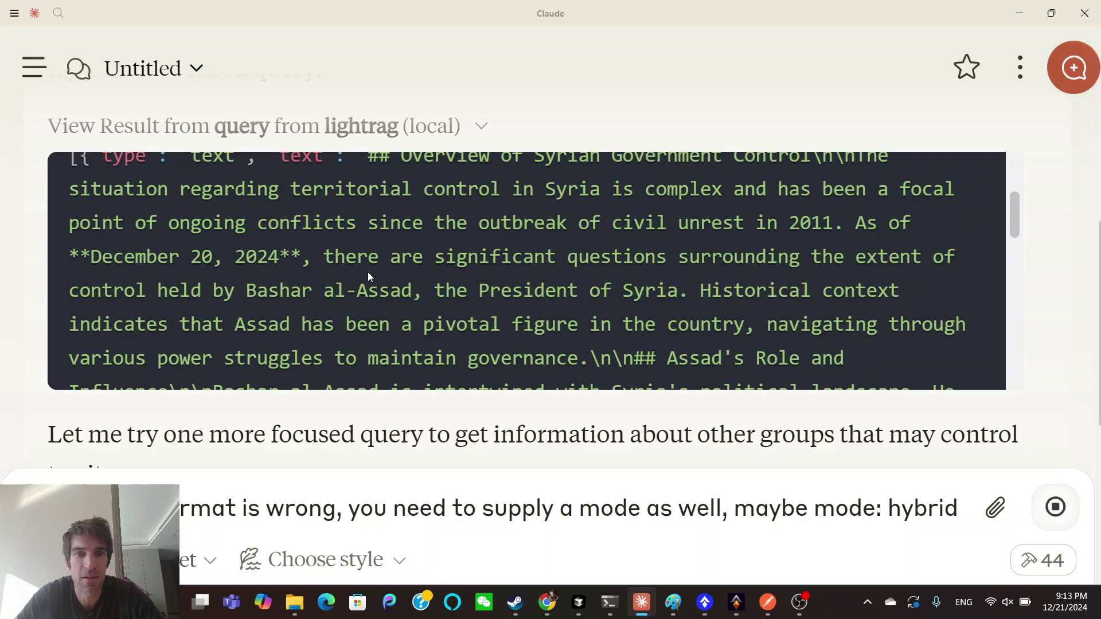
{"action": "scroll", "coordinate": [368, 276], "scroll_direction": "down", "scroll_amount": 3}
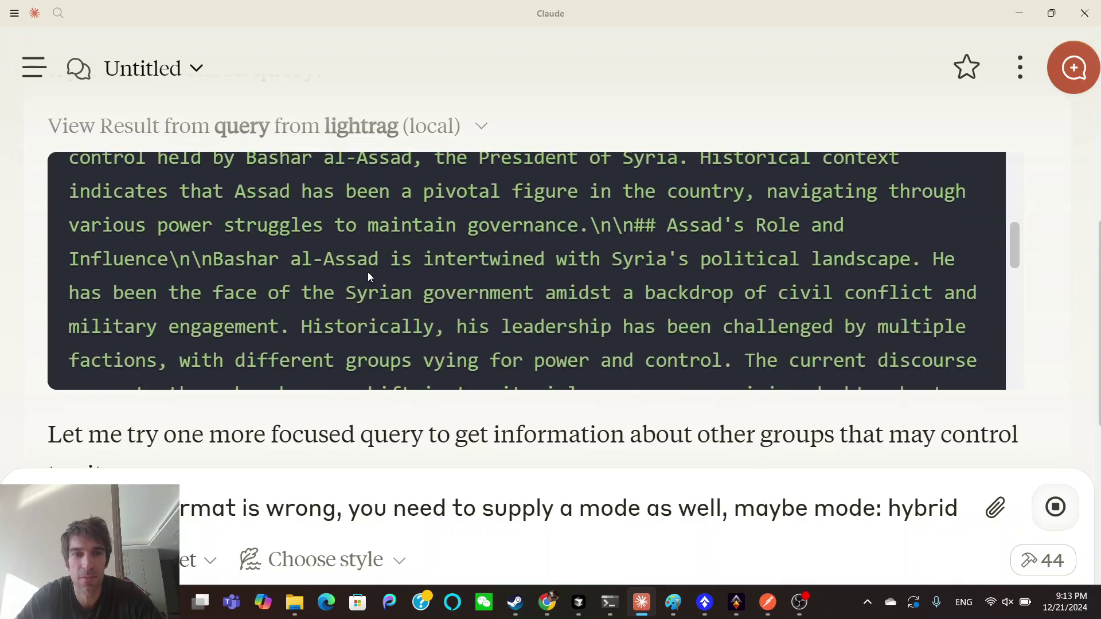
{"action": "scroll", "coordinate": [369, 273], "scroll_direction": "down", "scroll_amount": 1}
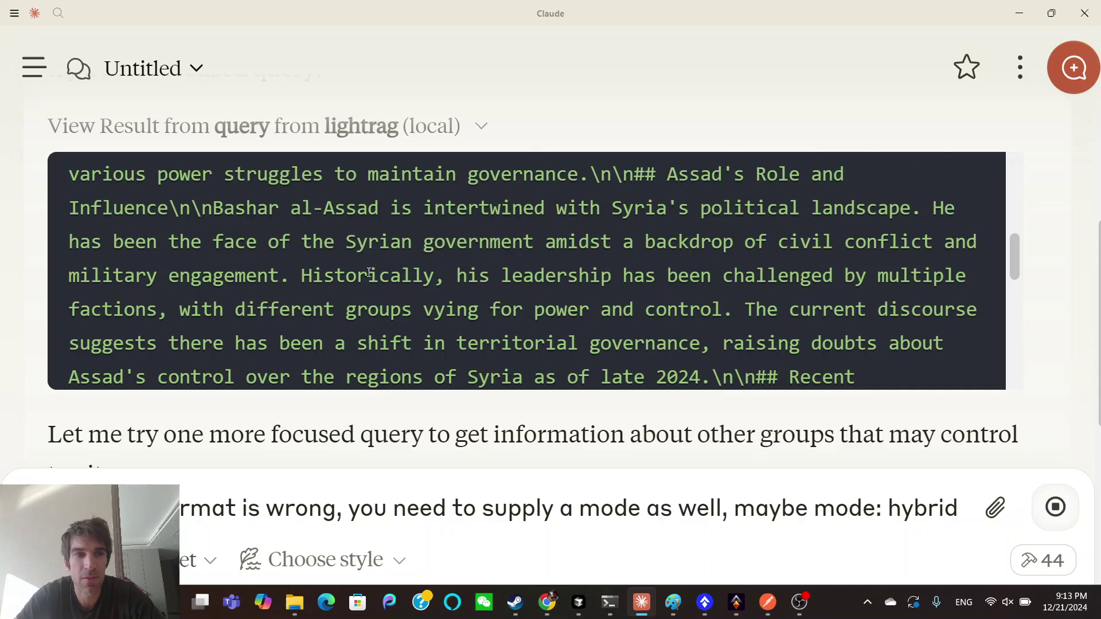
{"action": "scroll", "coordinate": [369, 272], "scroll_direction": "down", "scroll_amount": 2}
{"action": "scroll", "coordinate": [369, 274], "scroll_direction": "up", "scroll_amount": 7}
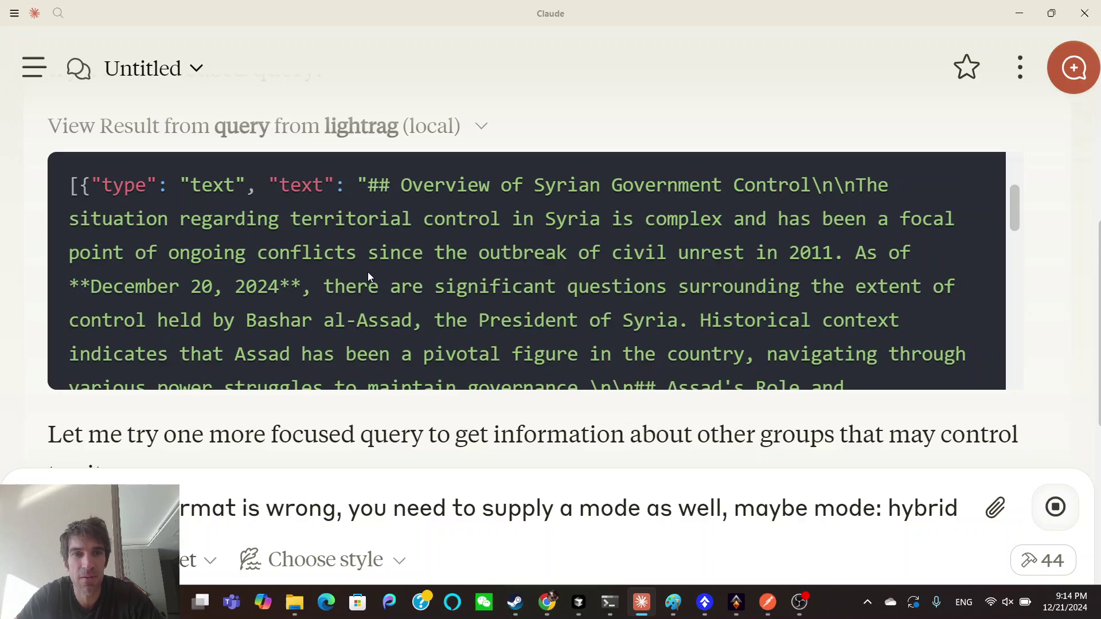
{"action": "scroll", "coordinate": [367, 272], "scroll_direction": "down", "scroll_amount": 8}
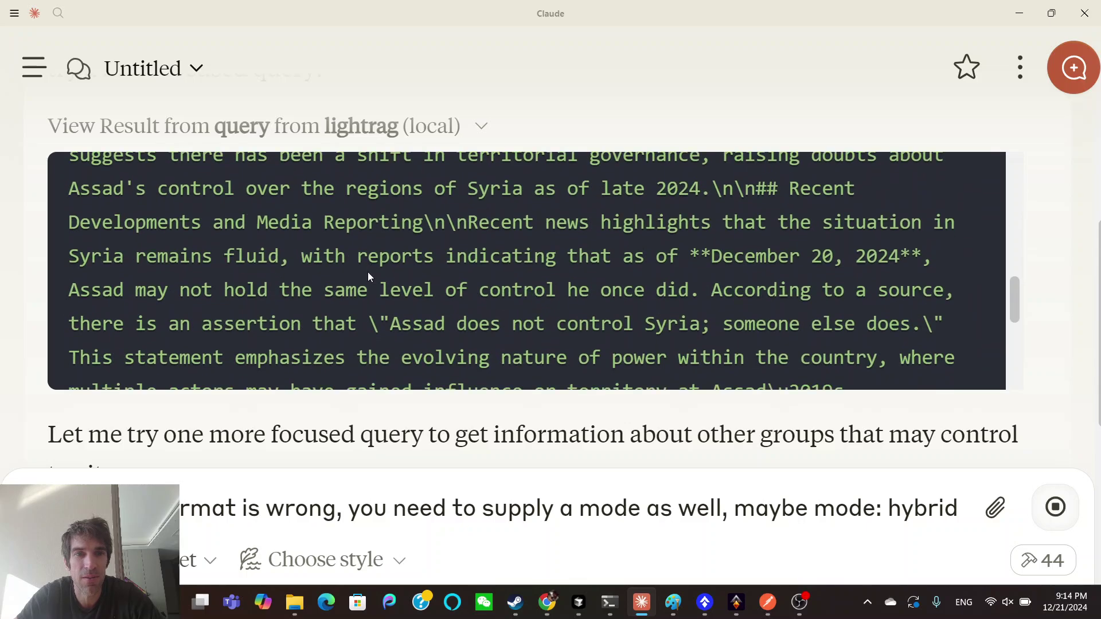
{"action": "scroll", "coordinate": [367, 272], "scroll_direction": "down", "scroll_amount": 3}
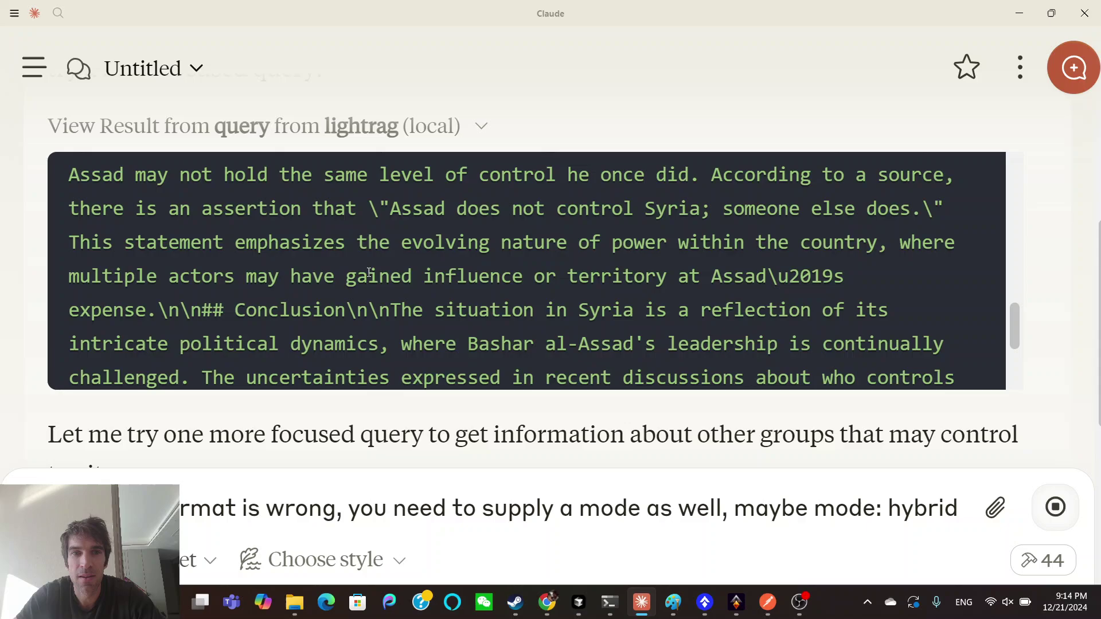
{"action": "mouse_move", "coordinate": [422, 238]}
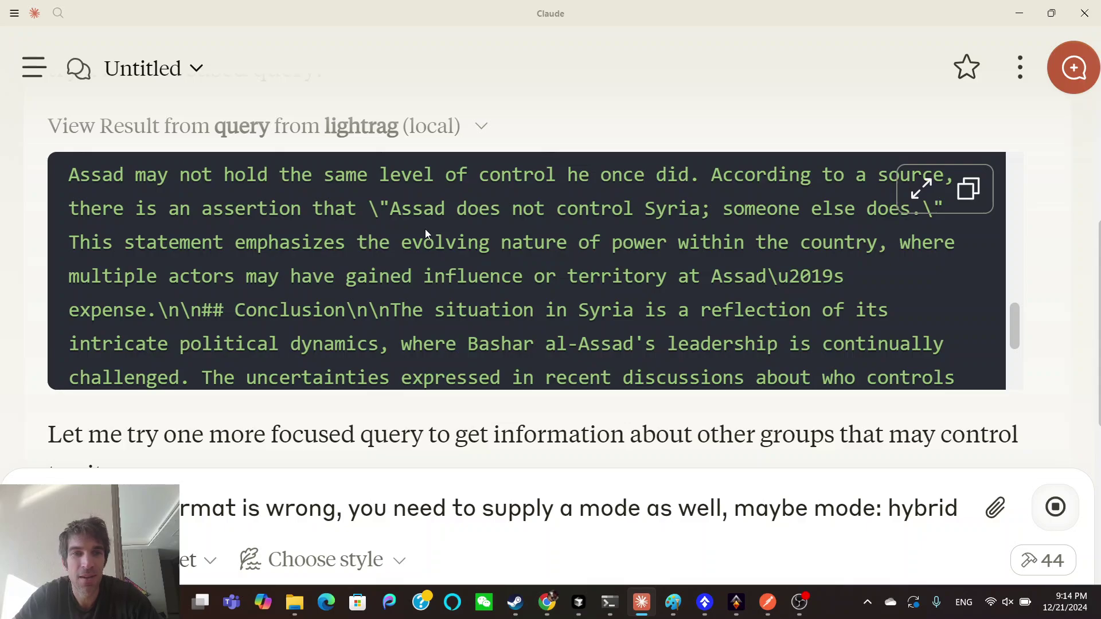
{"action": "scroll", "coordinate": [425, 229], "scroll_direction": "down", "scroll_amount": 8}
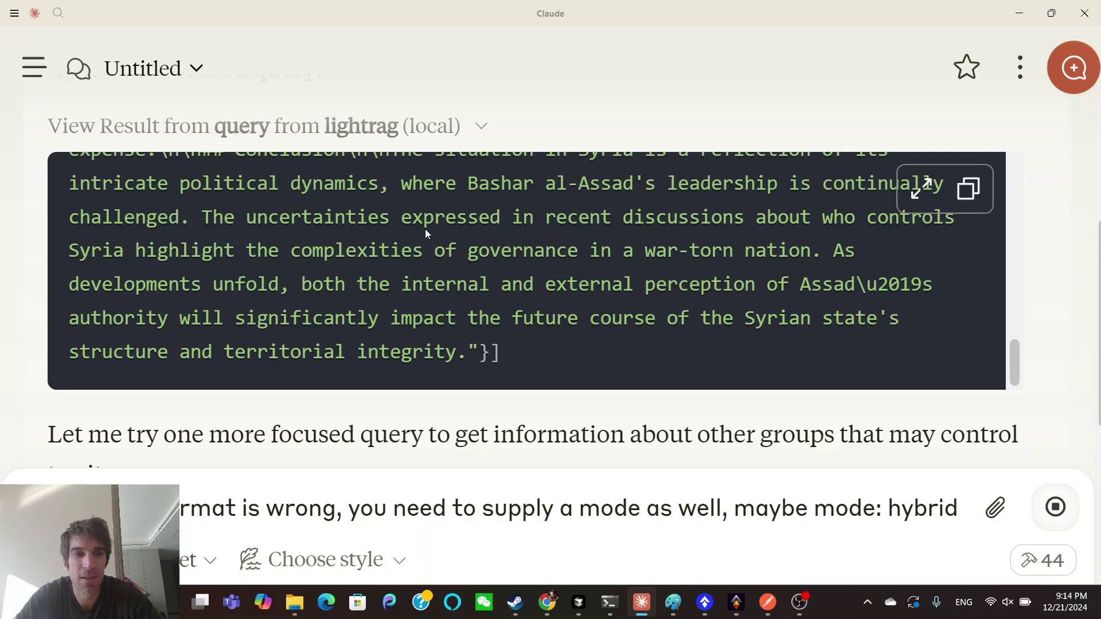
{"action": "scroll", "coordinate": [426, 230], "scroll_direction": "down", "scroll_amount": 1}
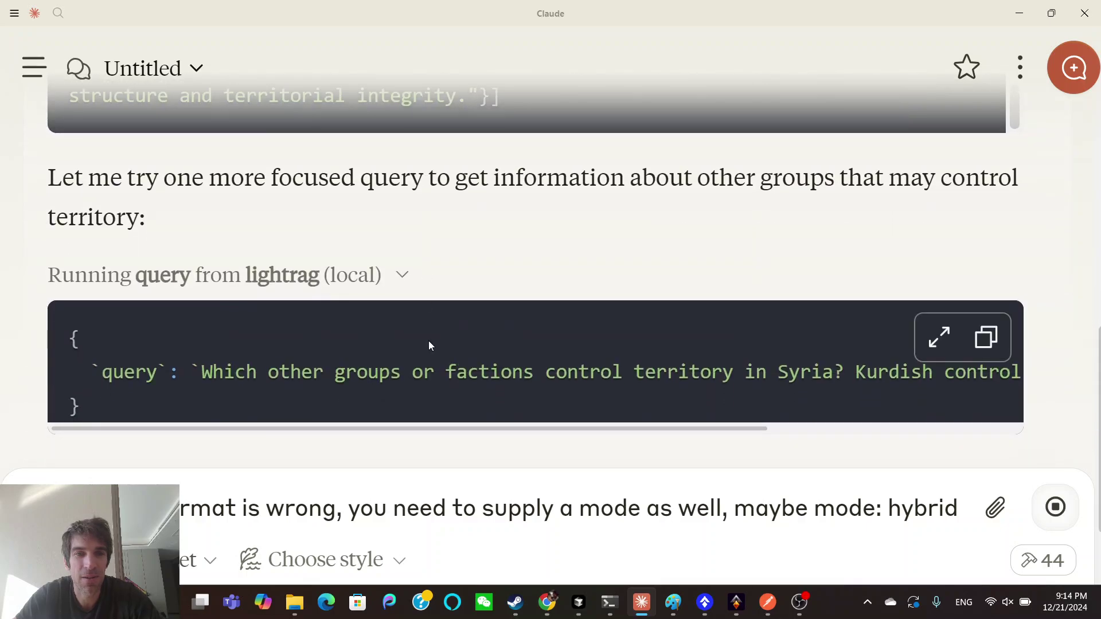
{"action": "scroll", "coordinate": [445, 276], "scroll_direction": "up", "scroll_amount": 5}
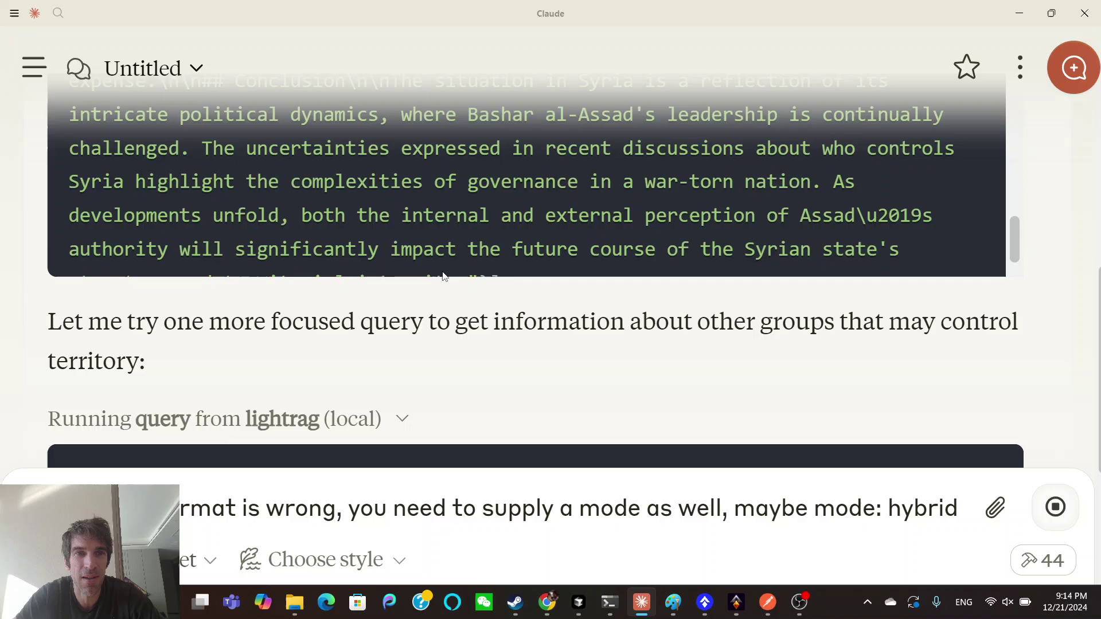
Step: Compare the expanded query result's statement about Assad with the text inserted through Postman's localhost:8020/insert request, and return to Claude
{"action": "scroll", "coordinate": [484, 182], "scroll_direction": "up", "scroll_amount": 3}
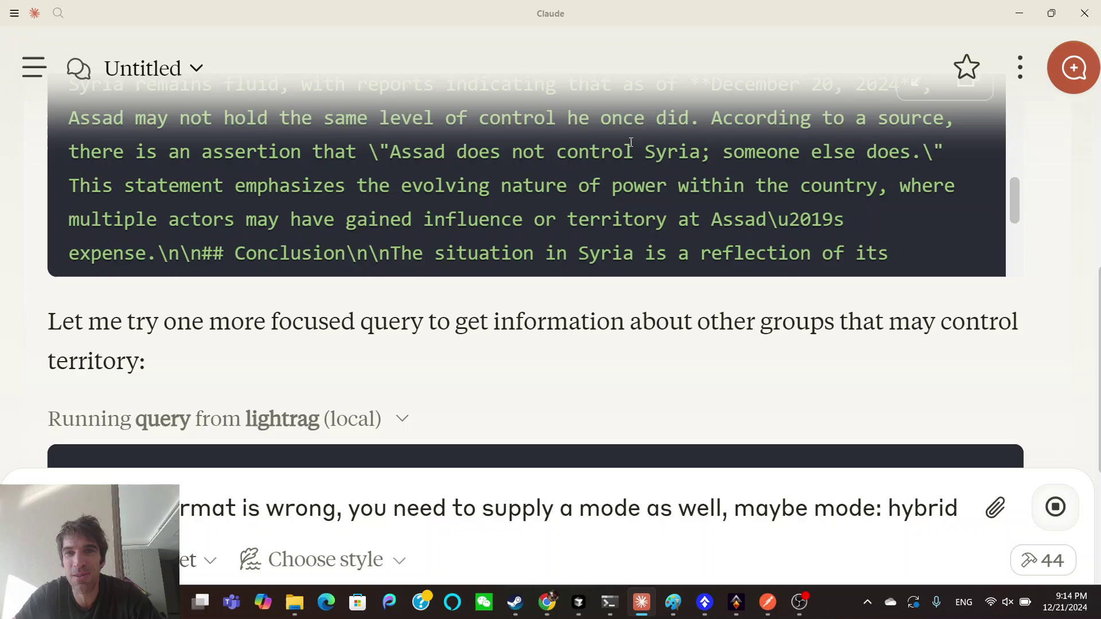
{"action": "scroll", "coordinate": [774, 153], "scroll_direction": "up", "scroll_amount": 1}
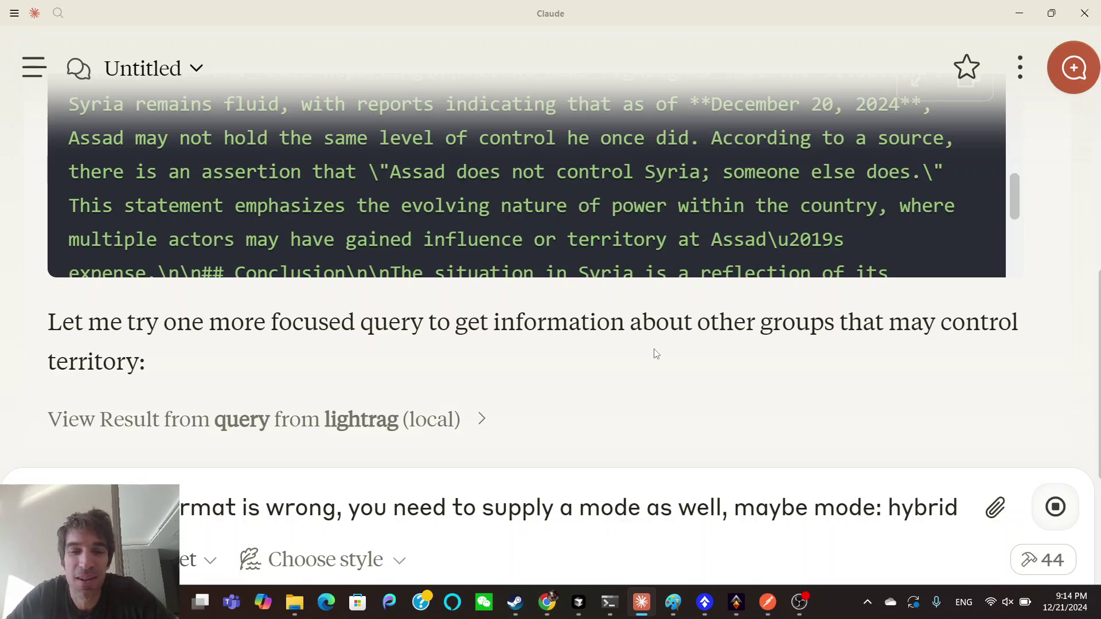
{"action": "left_click", "coordinate": [758, 605]}
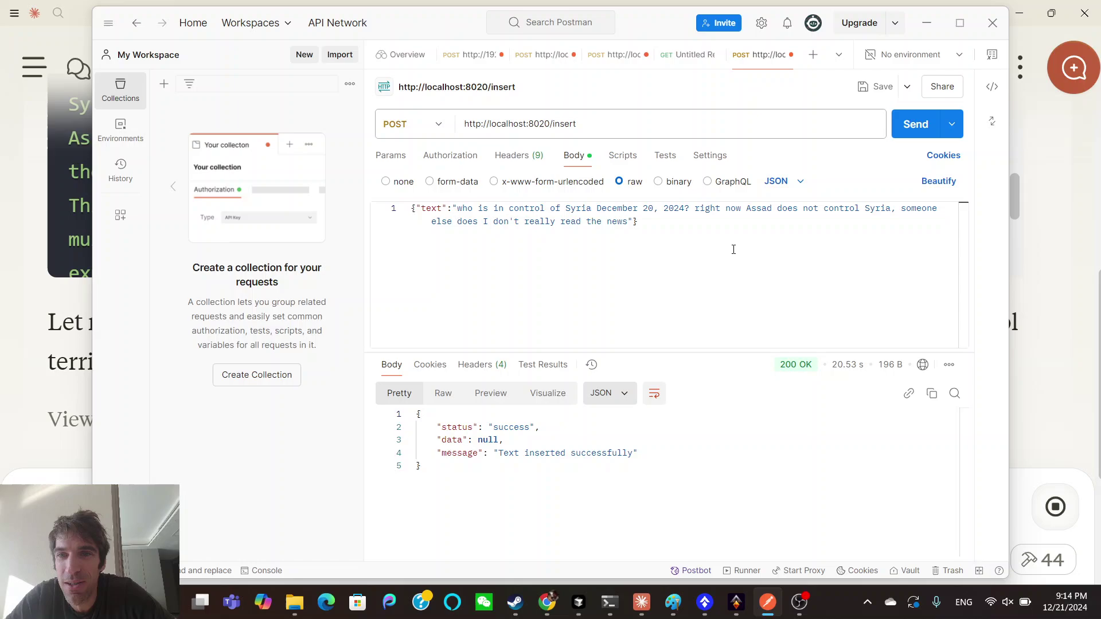
{"action": "left_click", "coordinate": [56, 145]}
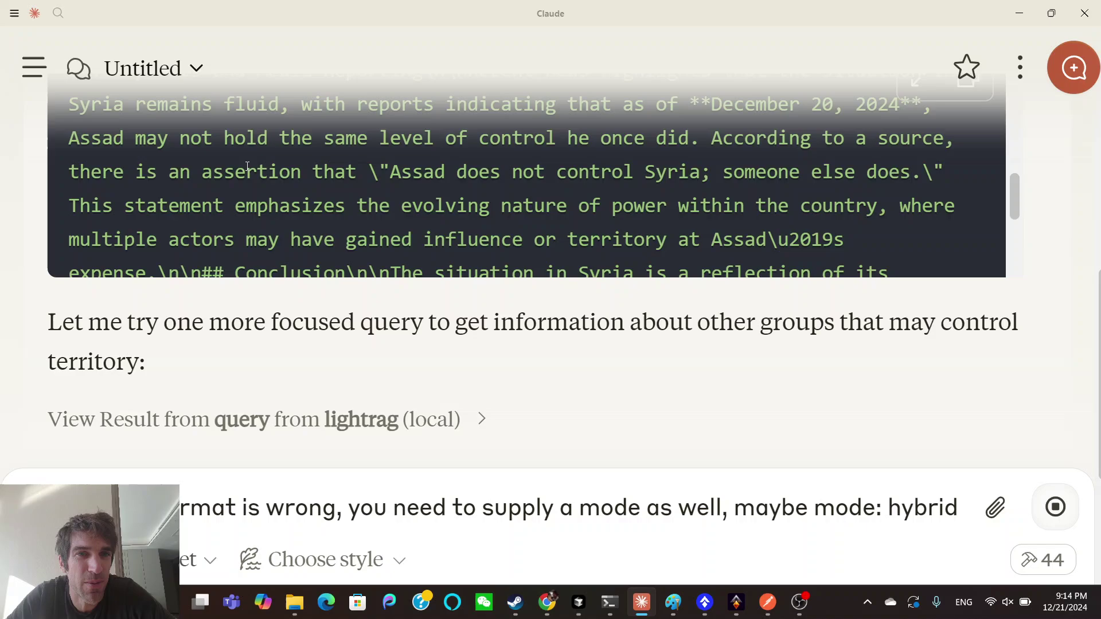
Step: Read the query result's passages on Assad's role and on recent developments and media reporting
{"action": "scroll", "coordinate": [248, 167], "scroll_direction": "up", "scroll_amount": 1}
{"action": "scroll", "coordinate": [247, 167], "scroll_direction": "up", "scroll_amount": 1}
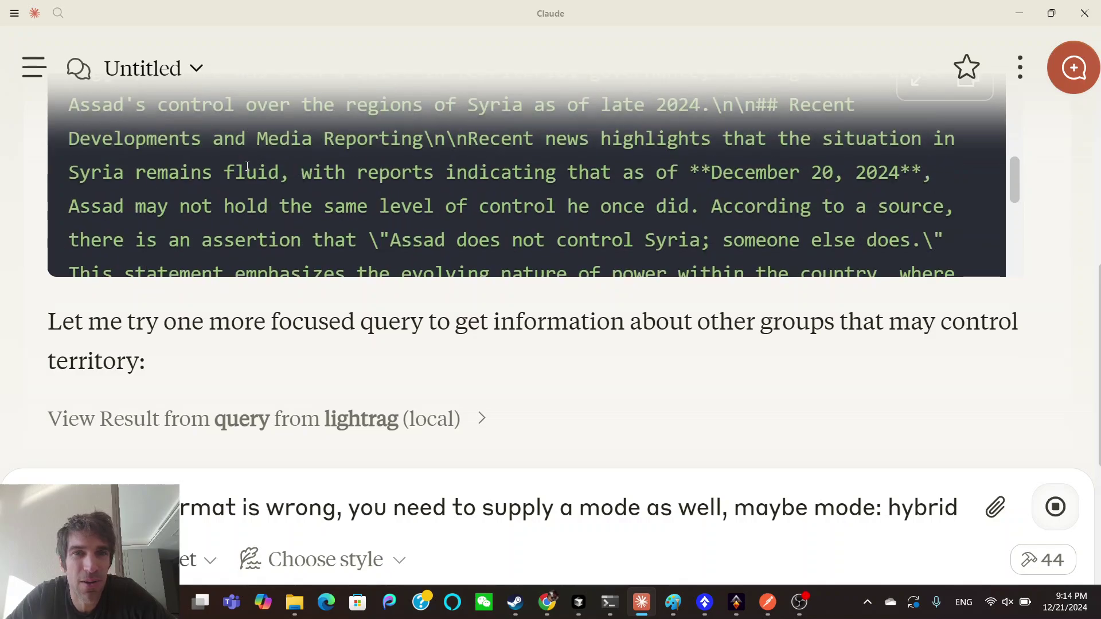
{"action": "scroll", "coordinate": [247, 166], "scroll_direction": "up", "scroll_amount": 1}
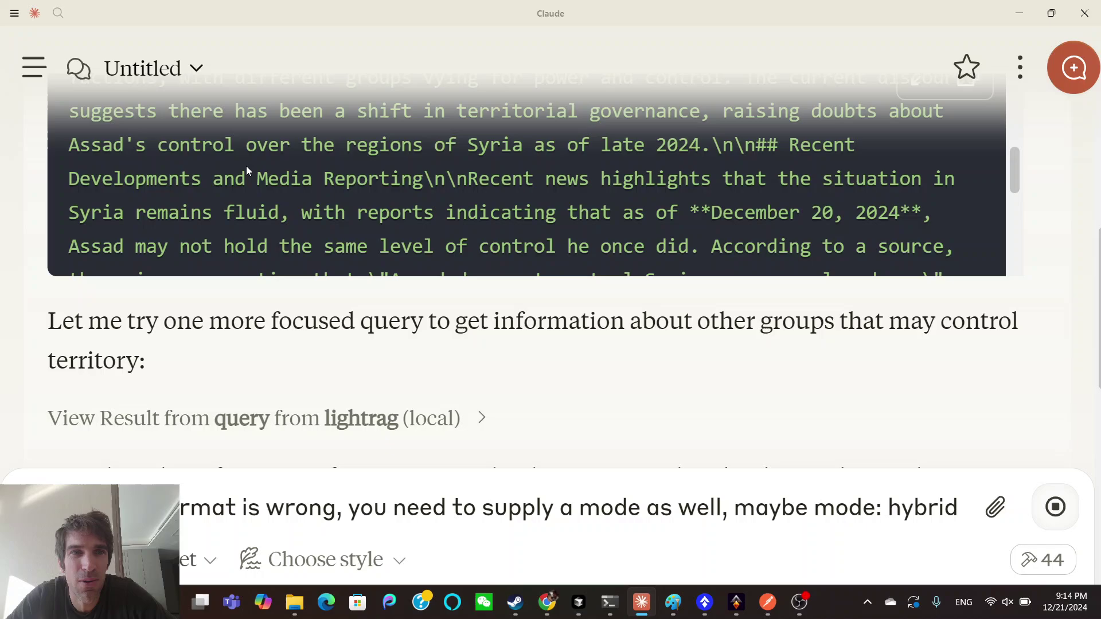
{"action": "scroll", "coordinate": [247, 166], "scroll_direction": "up", "scroll_amount": 3}
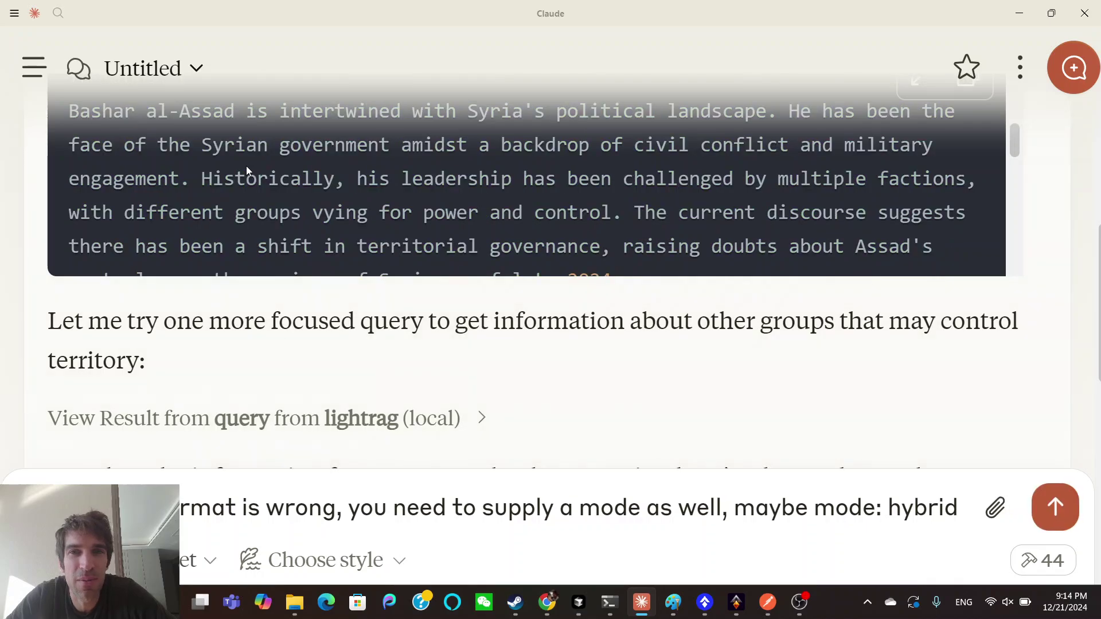
{"action": "scroll", "coordinate": [246, 166], "scroll_direction": "down", "scroll_amount": 3}
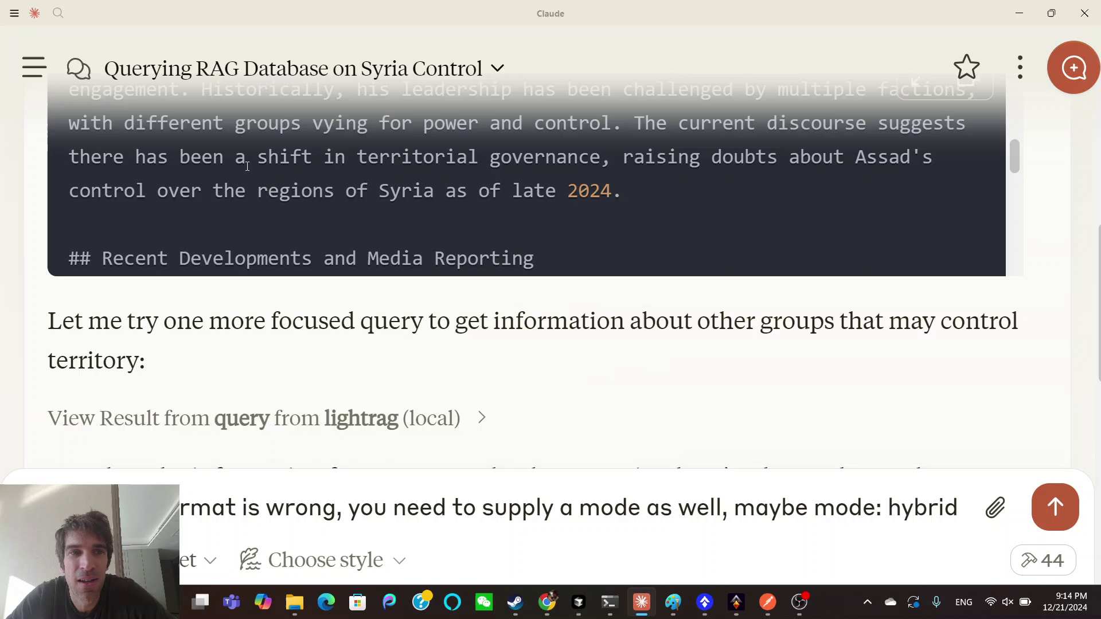
{"action": "scroll", "coordinate": [247, 166], "scroll_direction": "down", "scroll_amount": 3}
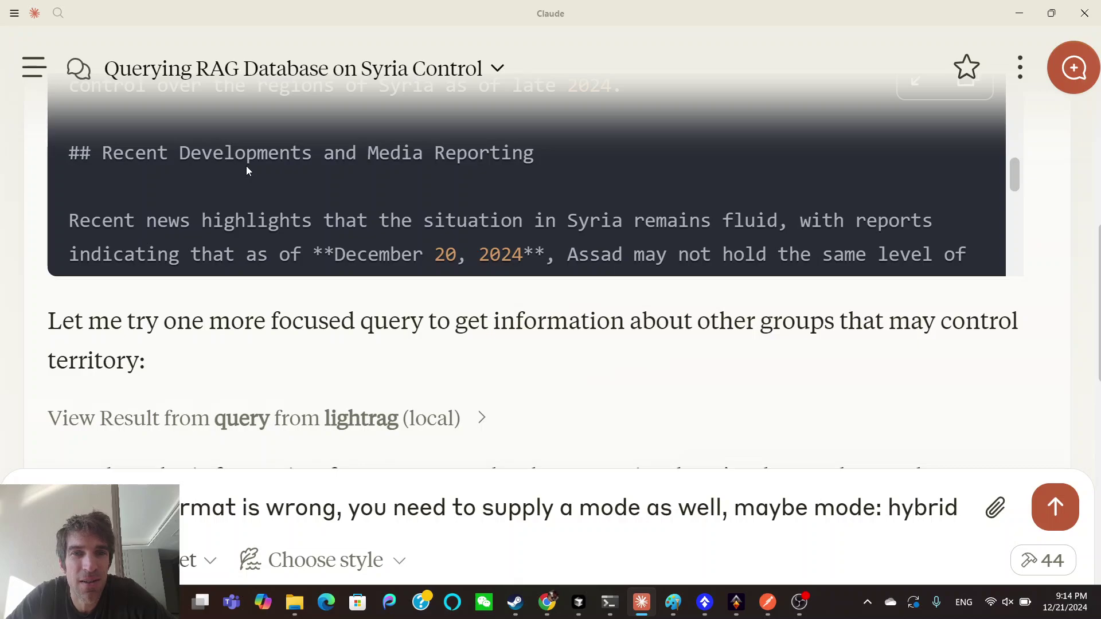
{"action": "scroll", "coordinate": [246, 166], "scroll_direction": "down", "scroll_amount": 1}
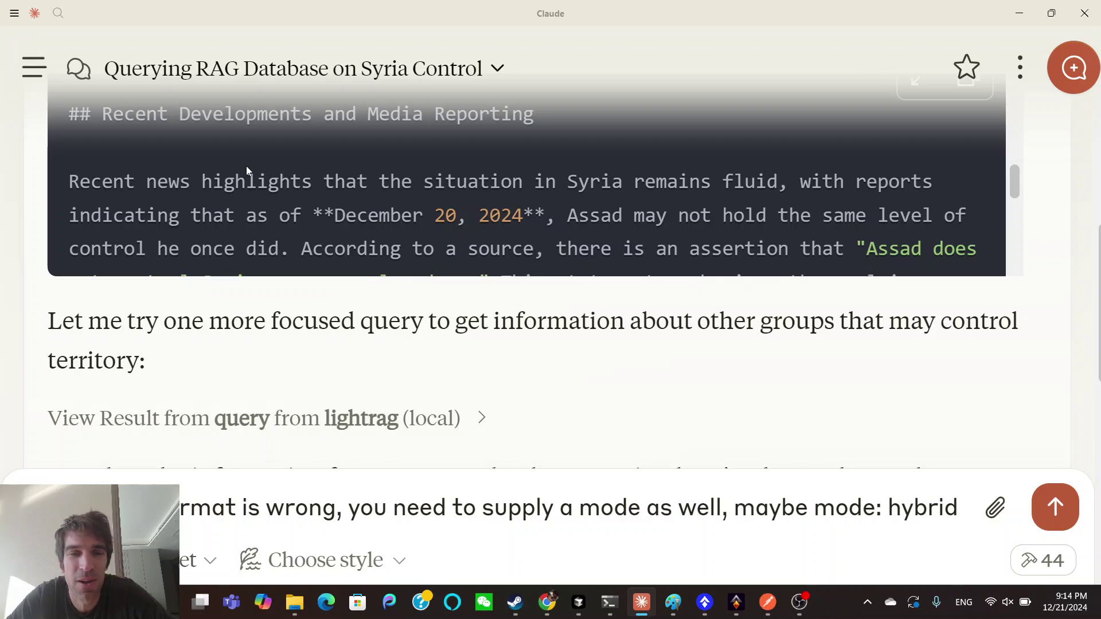
Step: Review the query result from its query parameters and government control overview through to the quoted assertion about Assad
{"action": "scroll", "coordinate": [246, 167], "scroll_direction": "up", "scroll_amount": 6}
{"action": "scroll", "coordinate": [246, 166], "scroll_direction": "up", "scroll_amount": 10}
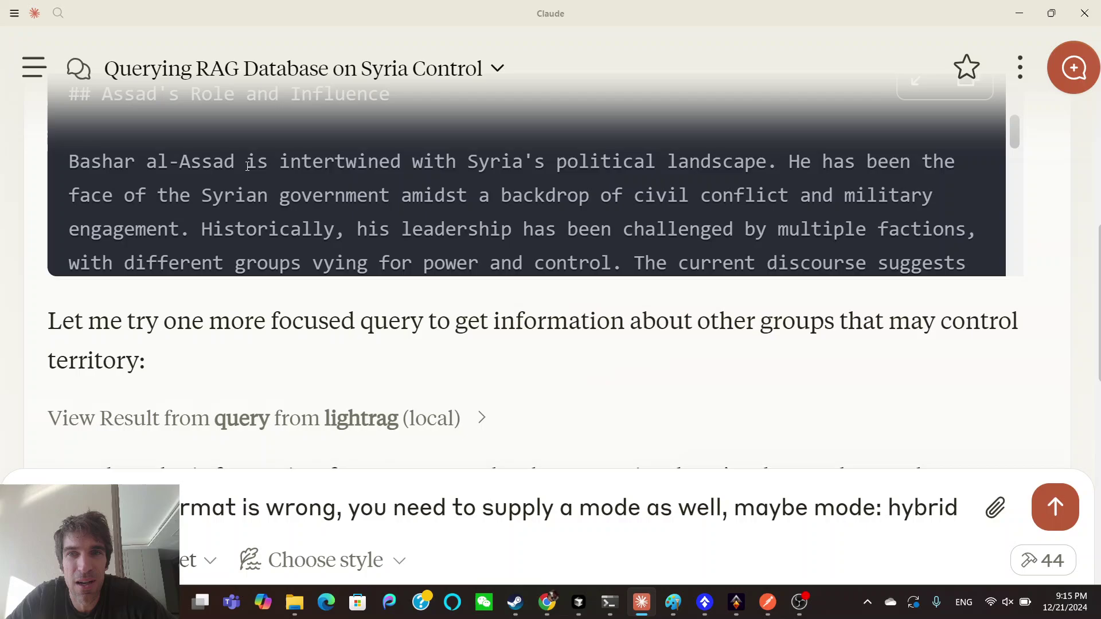
{"action": "scroll", "coordinate": [246, 166], "scroll_direction": "up", "scroll_amount": 4}
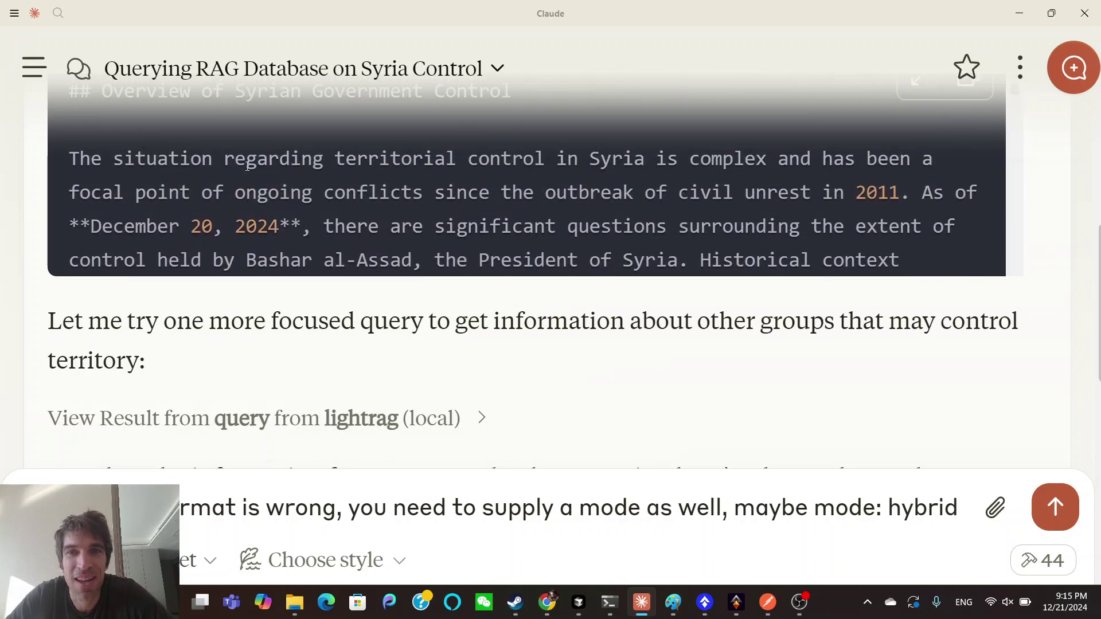
{"action": "scroll", "coordinate": [247, 169], "scroll_direction": "down", "scroll_amount": 9}
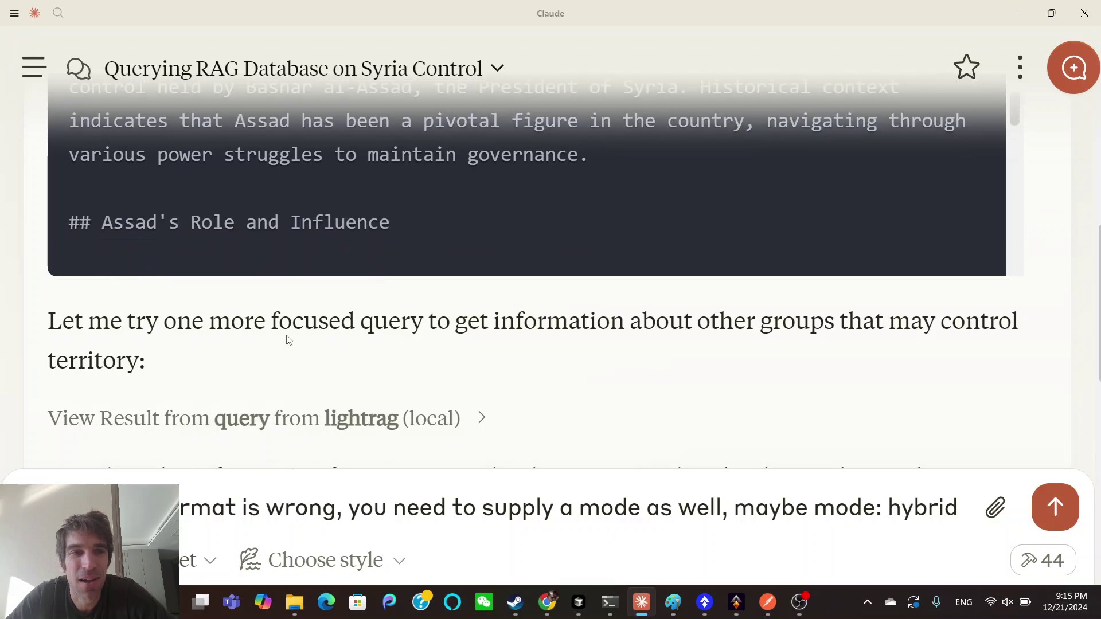
{"action": "scroll", "coordinate": [363, 224], "scroll_direction": "up", "scroll_amount": 5}
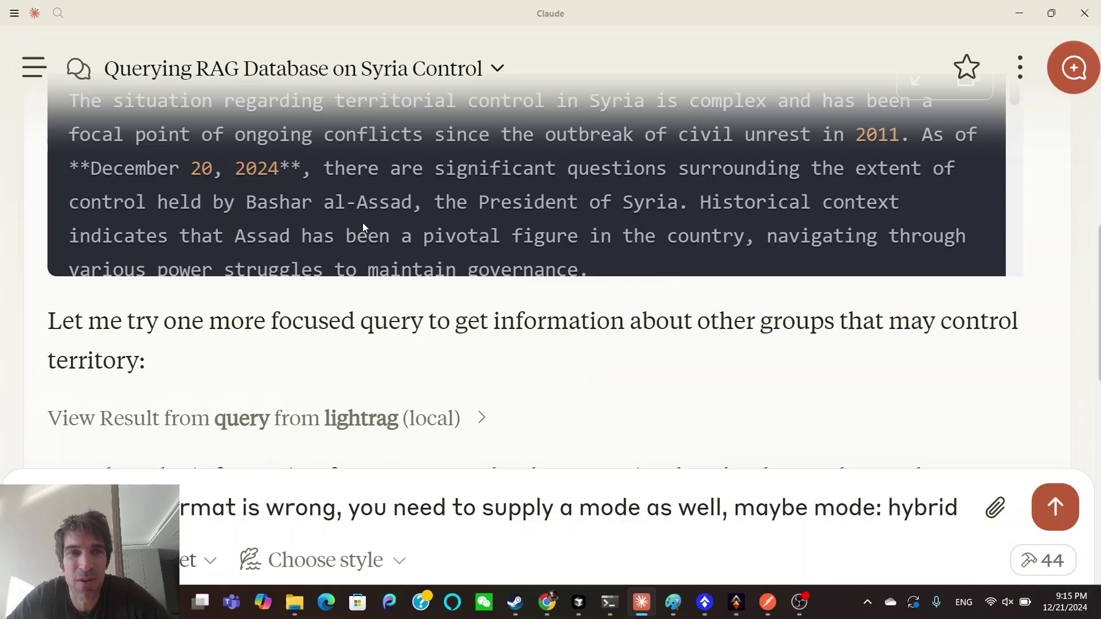
{"action": "scroll", "coordinate": [363, 228], "scroll_direction": "up", "scroll_amount": 5}
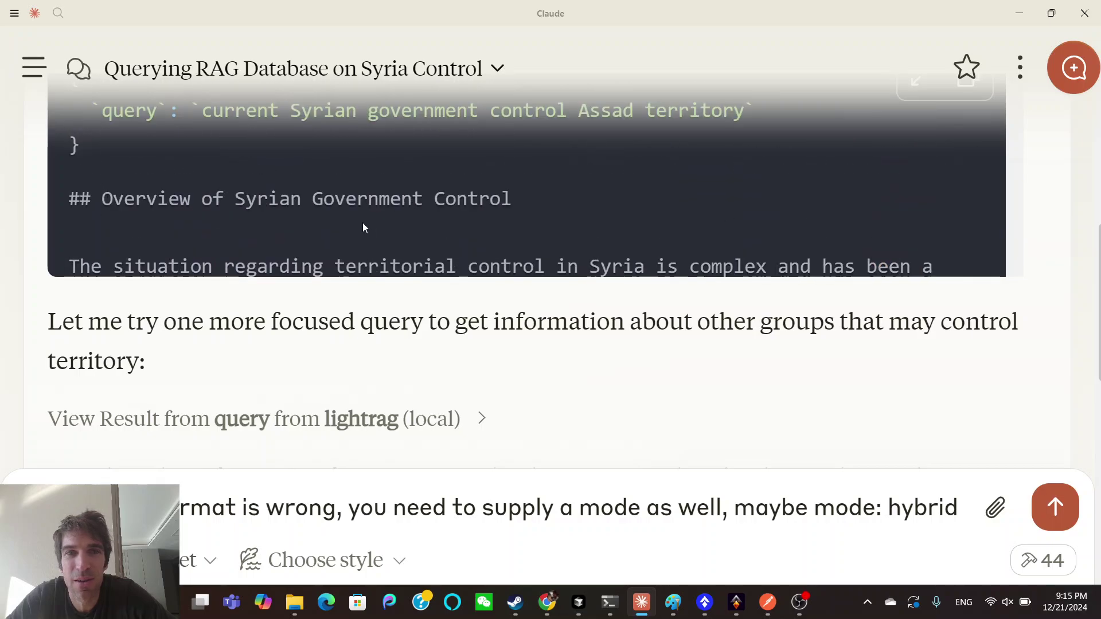
{"action": "scroll", "coordinate": [364, 223], "scroll_direction": "down", "scroll_amount": 8}
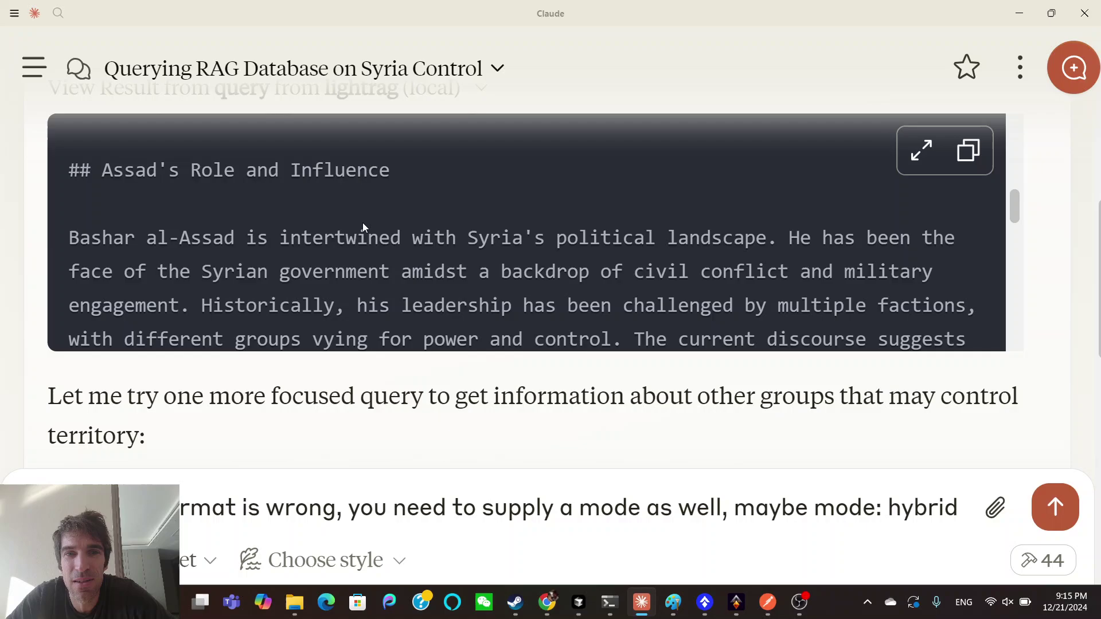
{"action": "scroll", "coordinate": [364, 223], "scroll_direction": "down", "scroll_amount": 7}
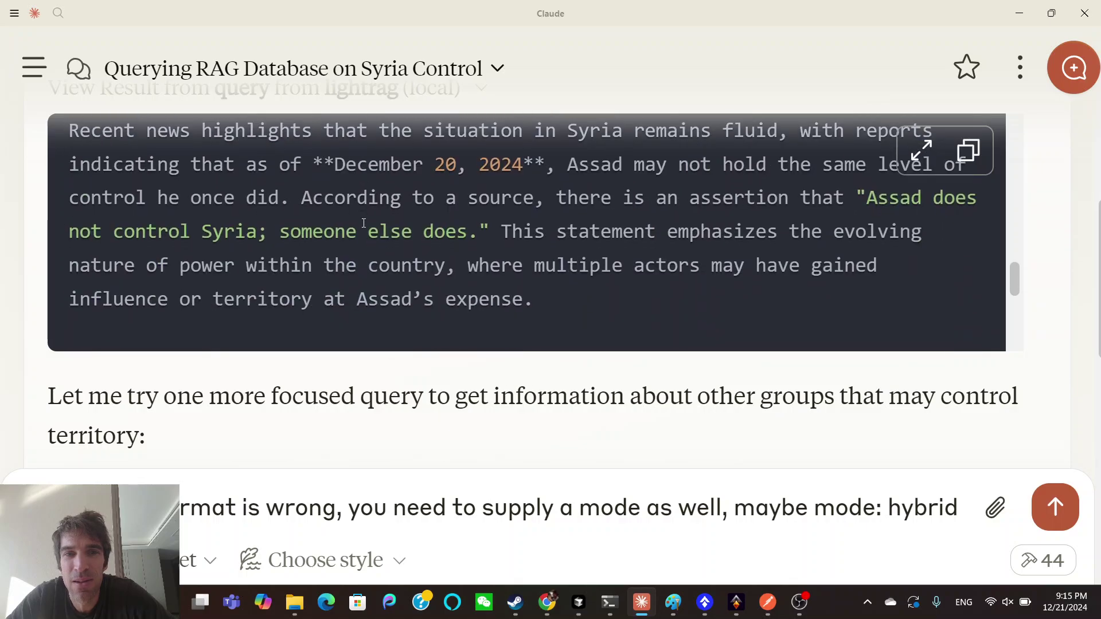
{"action": "scroll", "coordinate": [373, 225], "scroll_direction": "up", "scroll_amount": 2}
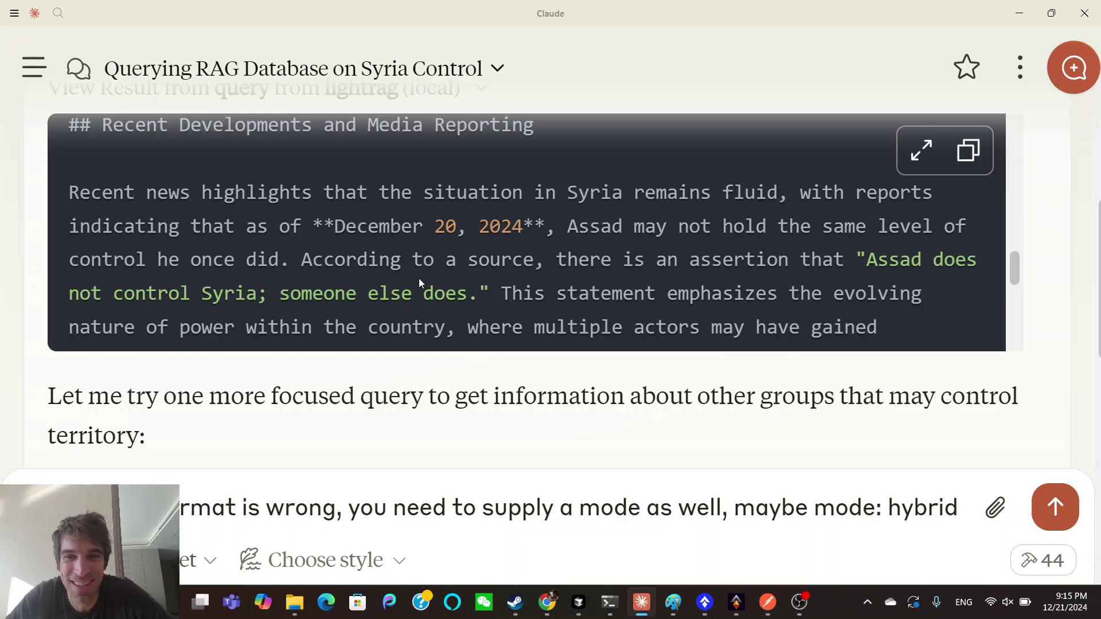
{"action": "scroll", "coordinate": [423, 287], "scroll_direction": "down", "scroll_amount": 1}
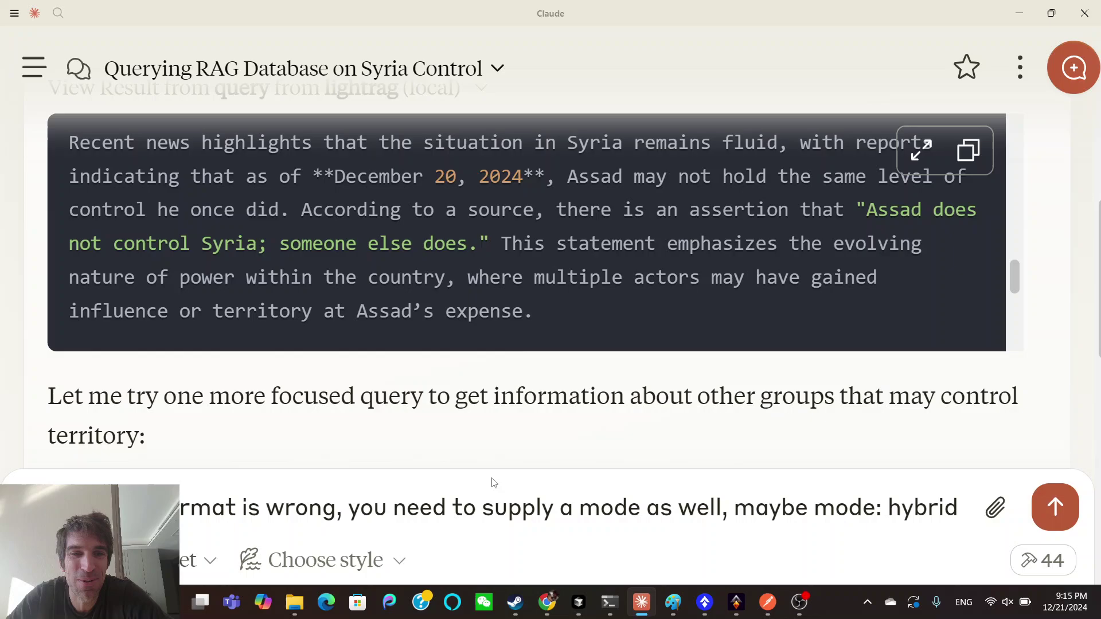
Step: Recheck the inserted text in Postman, return to Claude, and clear the unsent reply about supplying a mode
{"action": "left_click", "coordinate": [765, 603]}
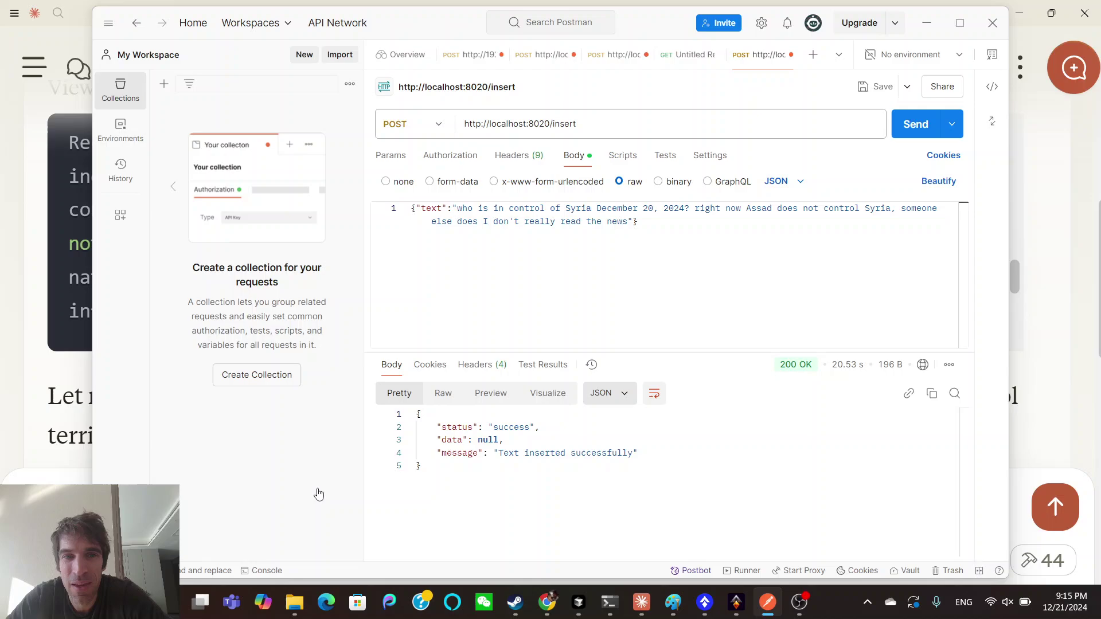
{"action": "left_click", "coordinate": [641, 602]}
{"action": "key", "text": "ctrl+a"}
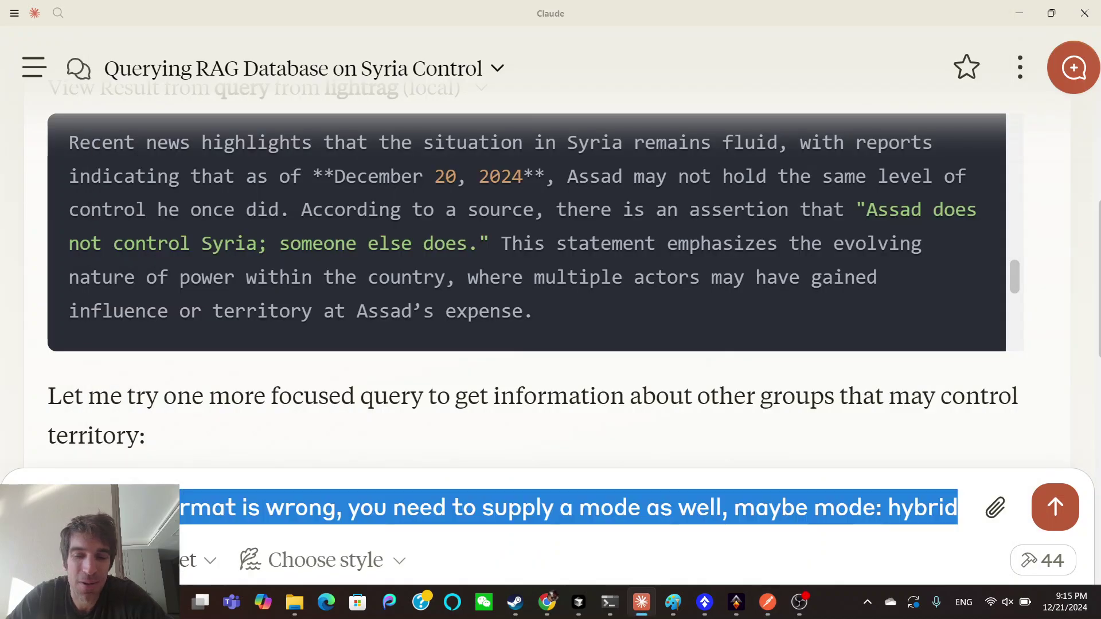
{"action": "key", "text": "BackSpace"}
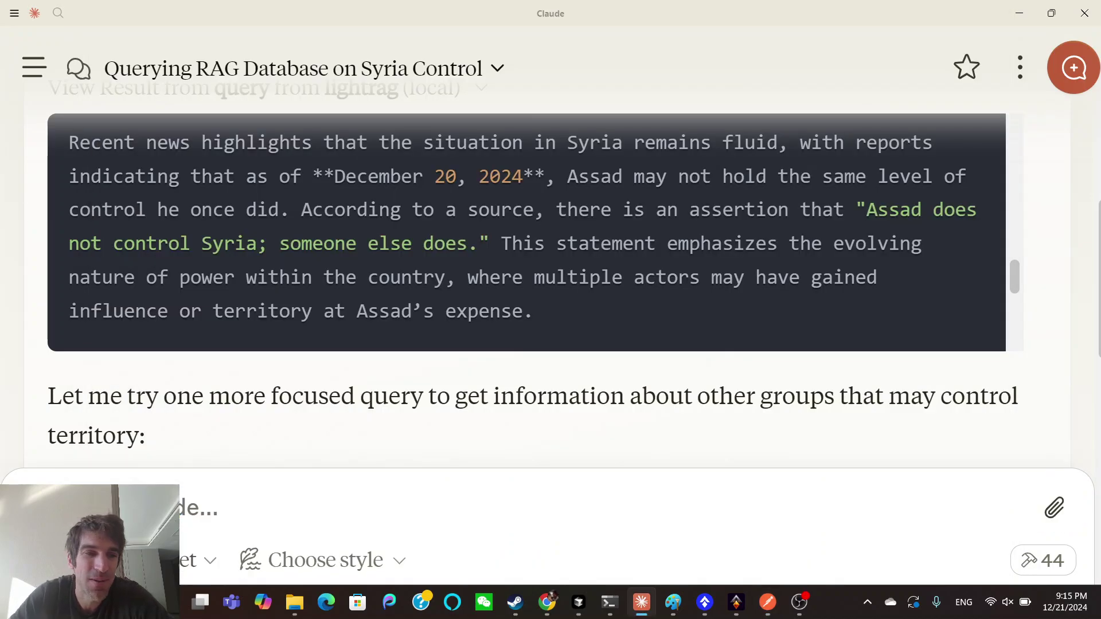
Step: Open the recent chat "Connecting to LightRAG Server with MCP" and close the chat list
{"action": "left_click", "coordinate": [34, 63]}
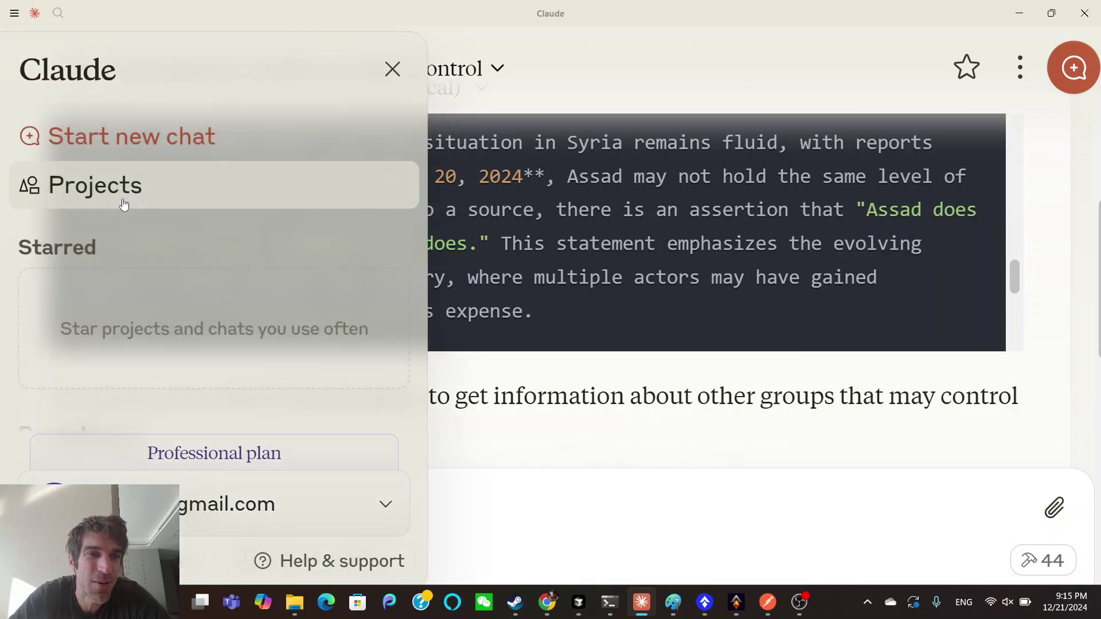
{"action": "scroll", "coordinate": [123, 208], "scroll_direction": "down", "scroll_amount": 5}
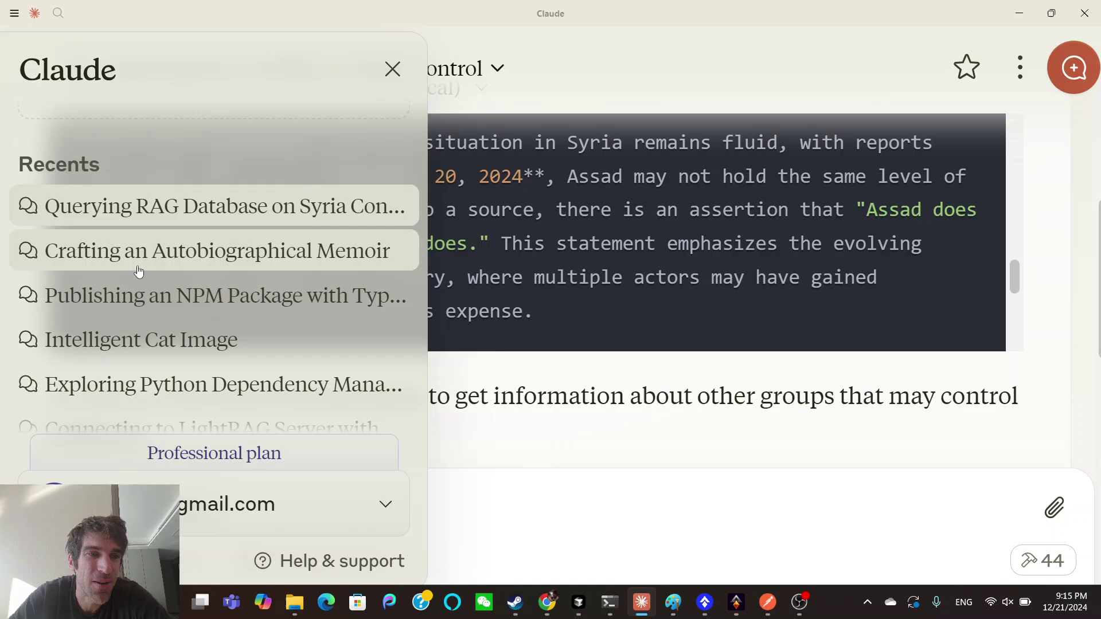
{"action": "scroll", "coordinate": [138, 272], "scroll_direction": "down", "scroll_amount": 1}
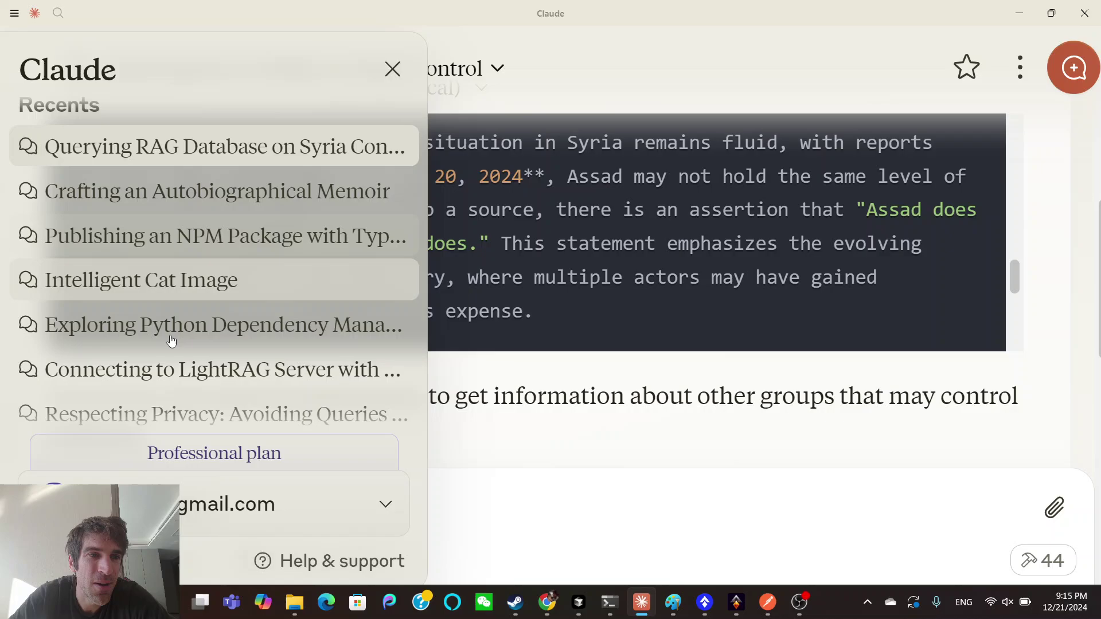
{"action": "left_click", "coordinate": [174, 377]}
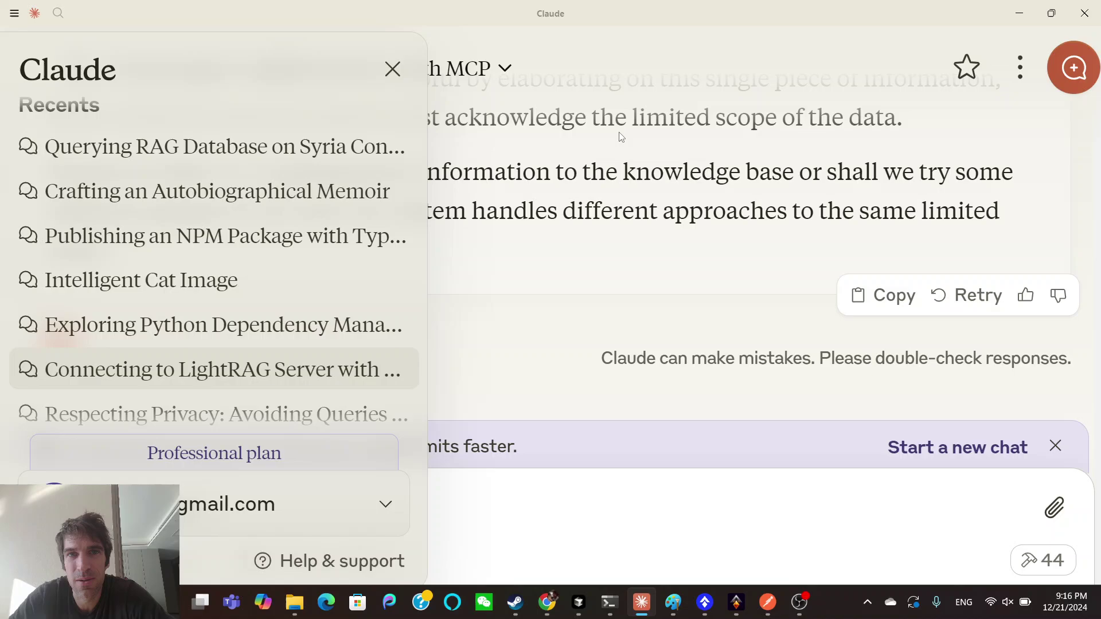
{"action": "left_click", "coordinate": [391, 69]}
Step: Look back through the chat's lightrag queries, including the onlyNeedContext request, and read Claude's analysis of the returned text
{"action": "scroll", "coordinate": [450, 208], "scroll_direction": "up", "scroll_amount": 5}
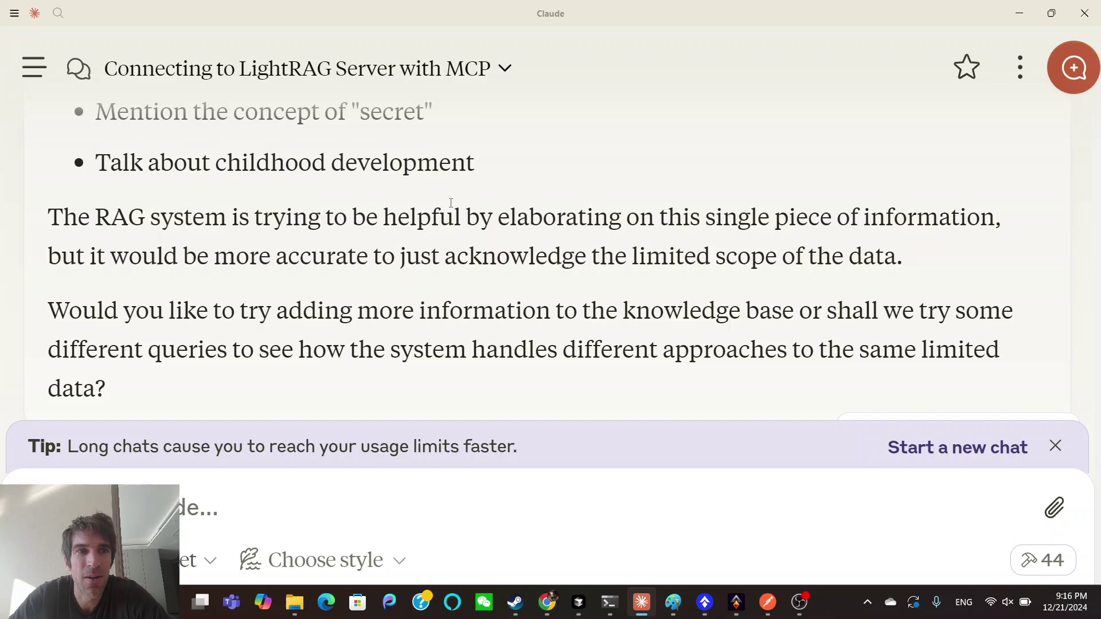
{"action": "scroll", "coordinate": [450, 206], "scroll_direction": "up", "scroll_amount": 5}
{"action": "scroll", "coordinate": [450, 204], "scroll_direction": "down", "scroll_amount": 10}
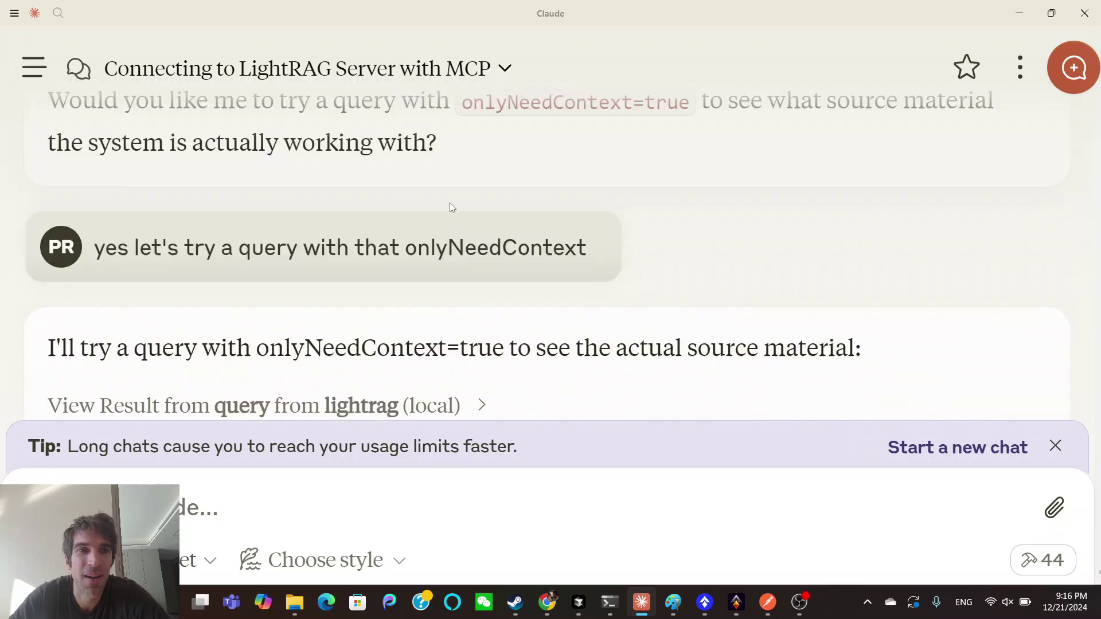
{"action": "scroll", "coordinate": [450, 204], "scroll_direction": "up", "scroll_amount": 10}
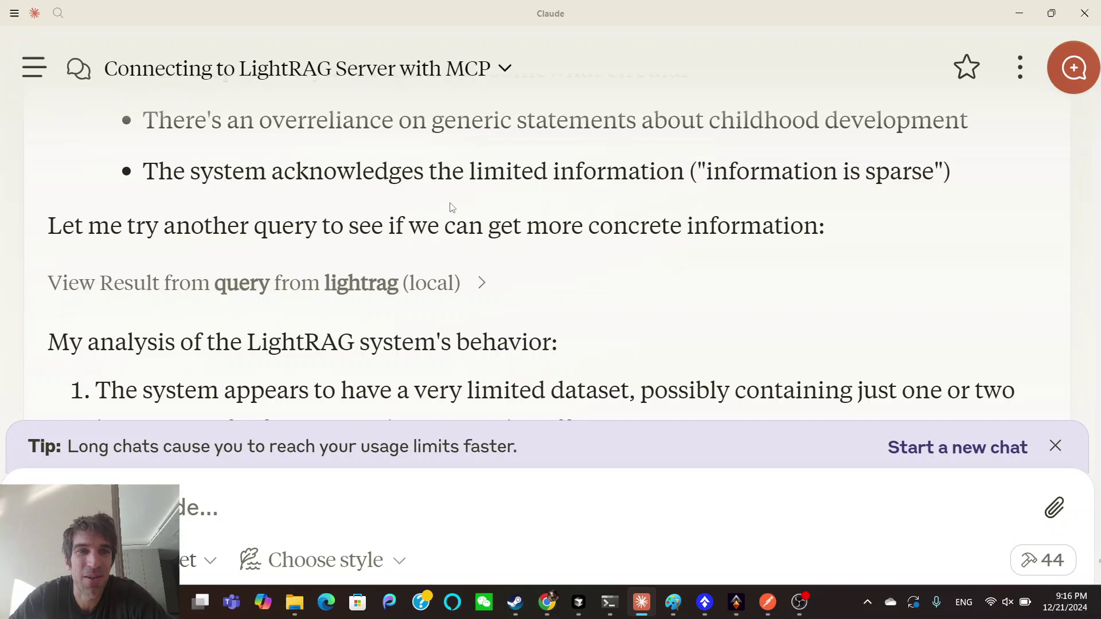
{"action": "scroll", "coordinate": [452, 207], "scroll_direction": "up", "scroll_amount": 5}
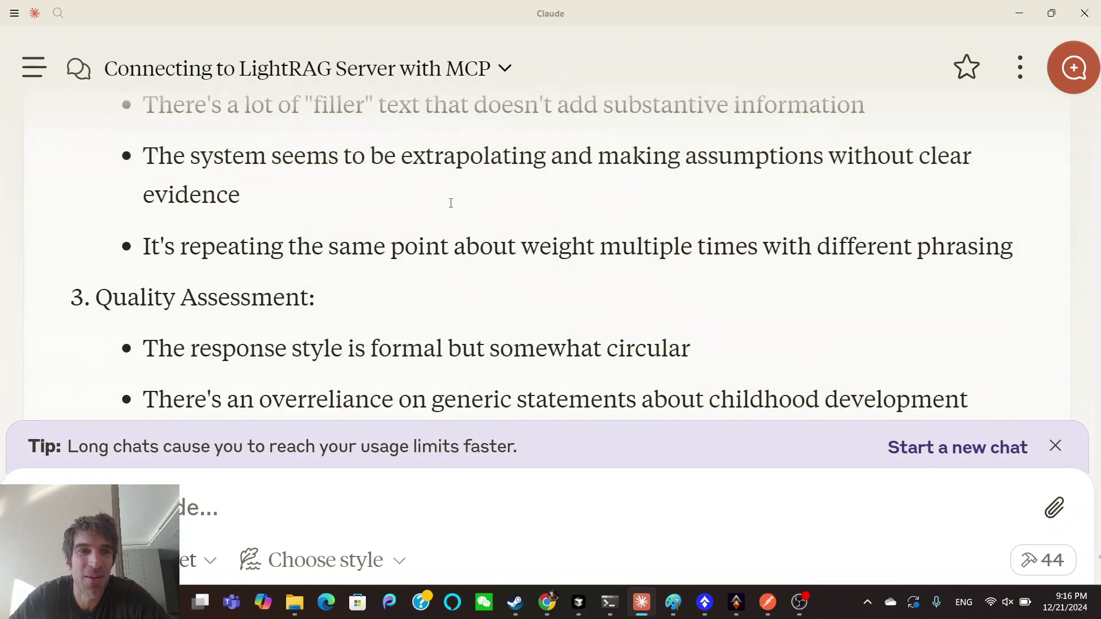
{"action": "scroll", "coordinate": [452, 208], "scroll_direction": "up", "scroll_amount": 5}
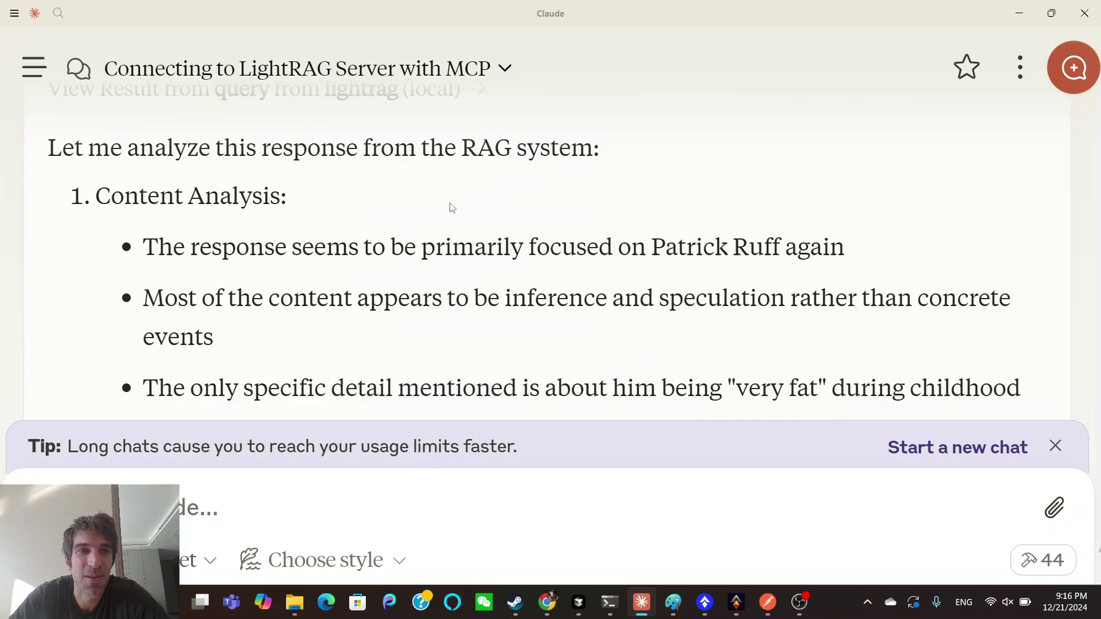
{"action": "scroll", "coordinate": [452, 208], "scroll_direction": "up", "scroll_amount": 3}
{"action": "scroll", "coordinate": [452, 208], "scroll_direction": "up", "scroll_amount": 2}
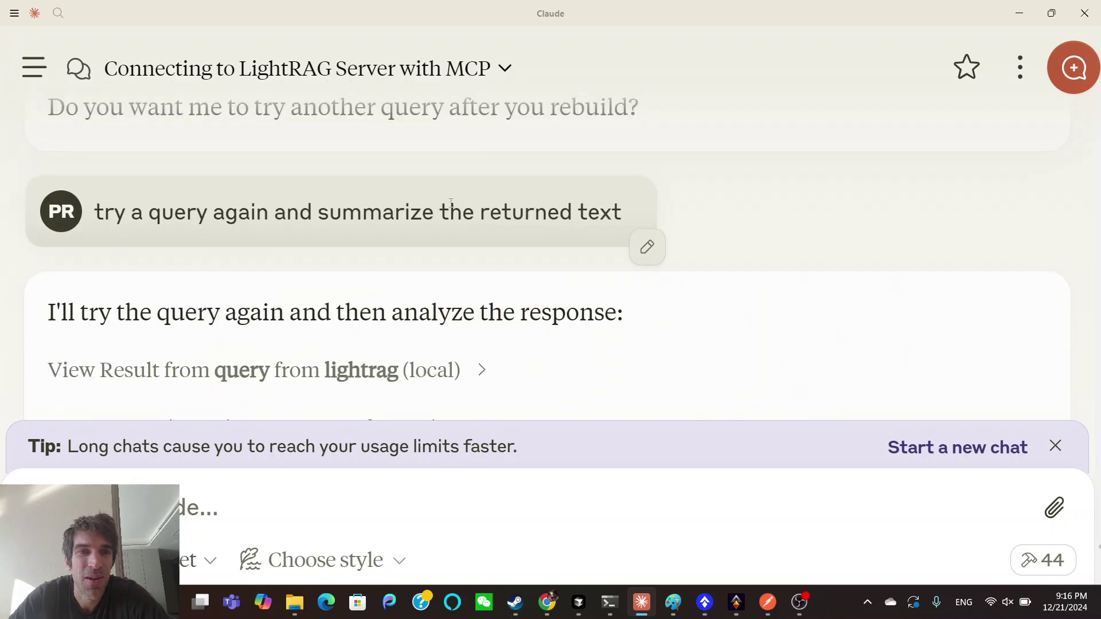
{"action": "scroll", "coordinate": [451, 201], "scroll_direction": "down", "scroll_amount": 5}
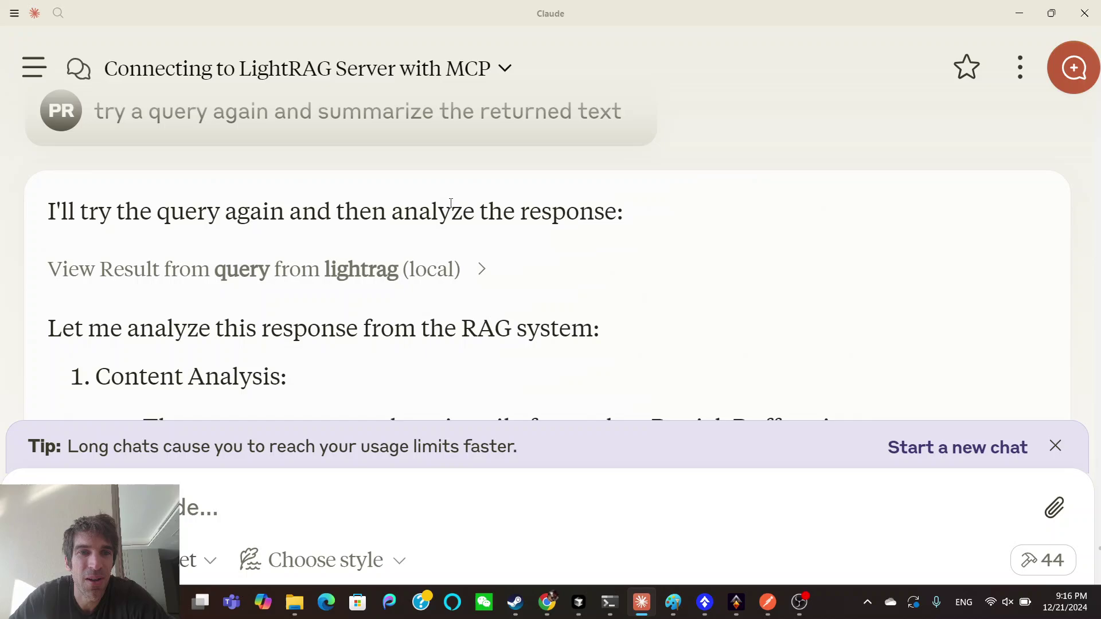
{"action": "scroll", "coordinate": [452, 205], "scroll_direction": "down", "scroll_amount": 2}
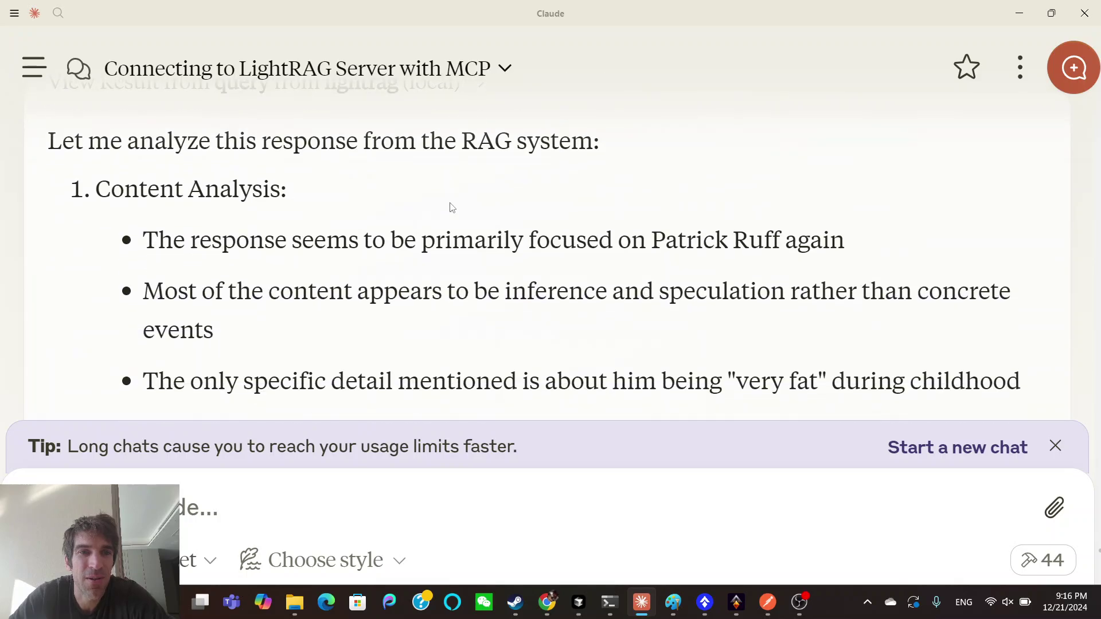
{"action": "scroll", "coordinate": [452, 207], "scroll_direction": "up", "scroll_amount": 2}
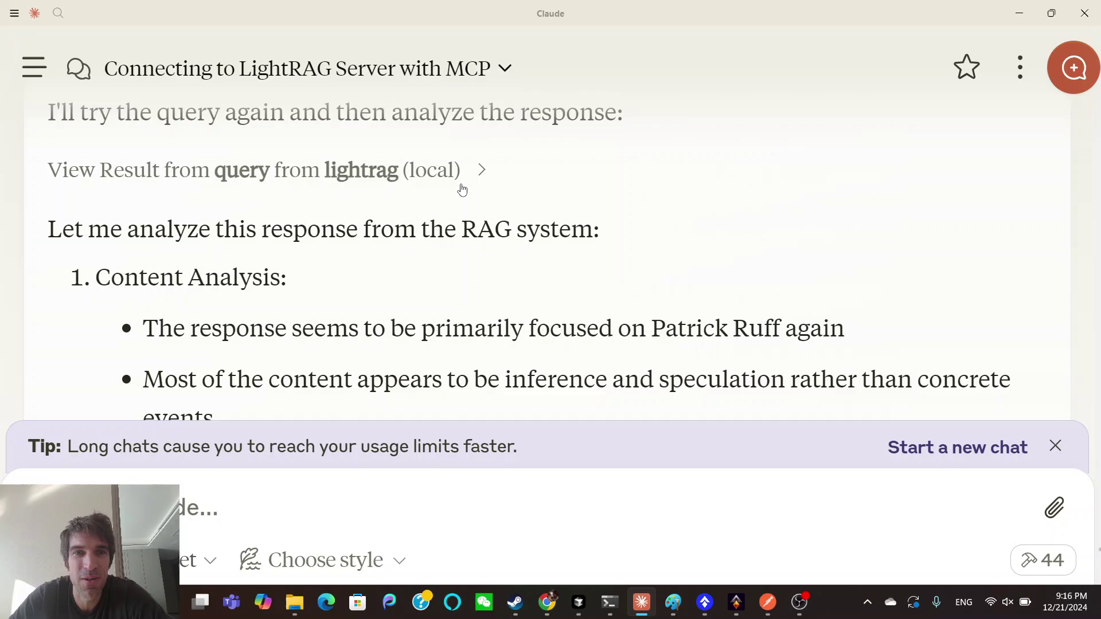
Step: Expand the hybrid-mode lightrag query result, check its query about the most significant events, and collapse the result again
{"action": "left_click", "coordinate": [464, 189]}
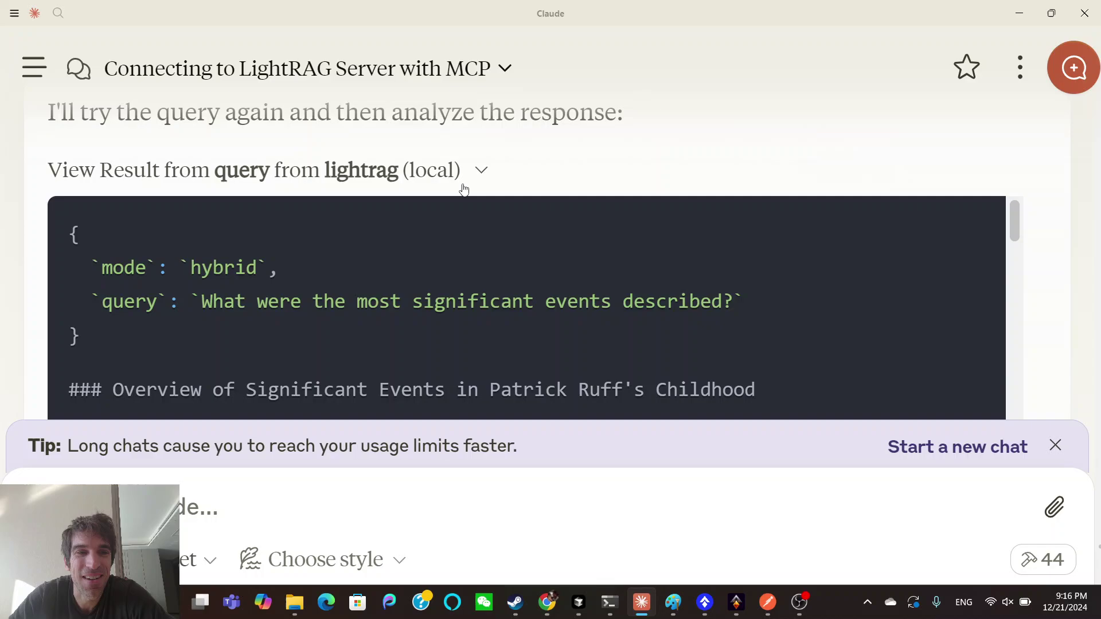
{"action": "left_click", "coordinate": [464, 189]}
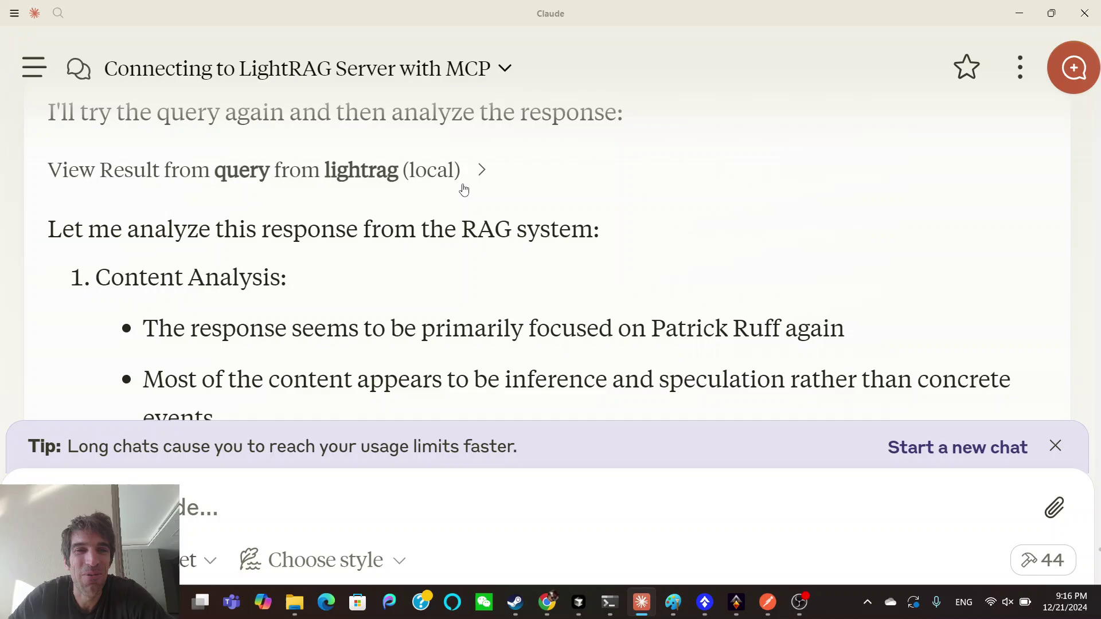
{"action": "left_click", "coordinate": [464, 189]}
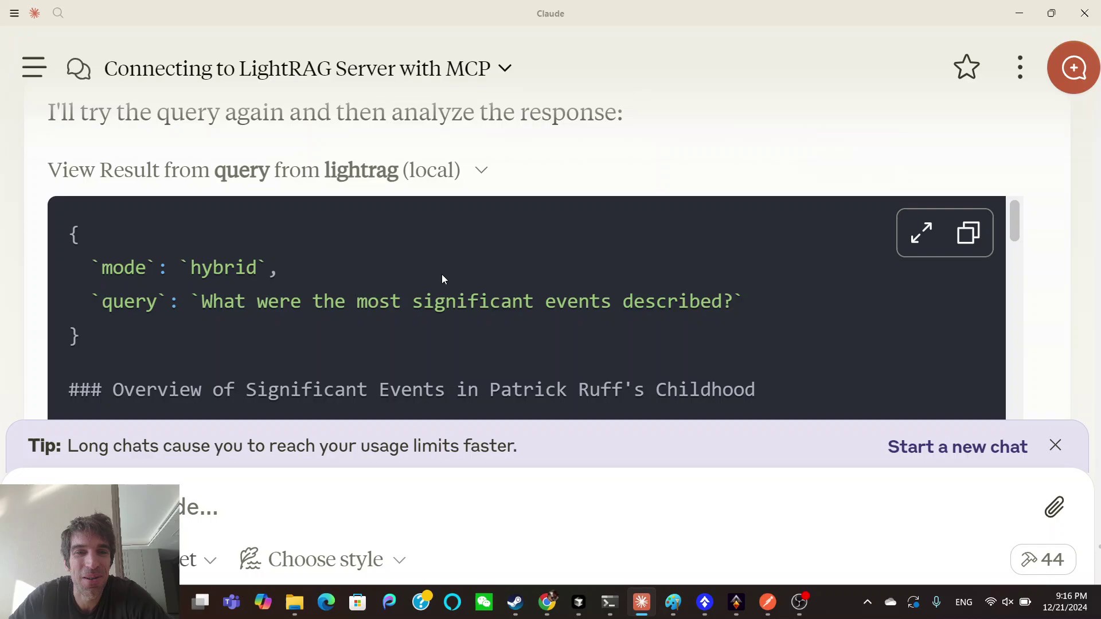
{"action": "scroll", "coordinate": [442, 277], "scroll_direction": "down", "scroll_amount": 2}
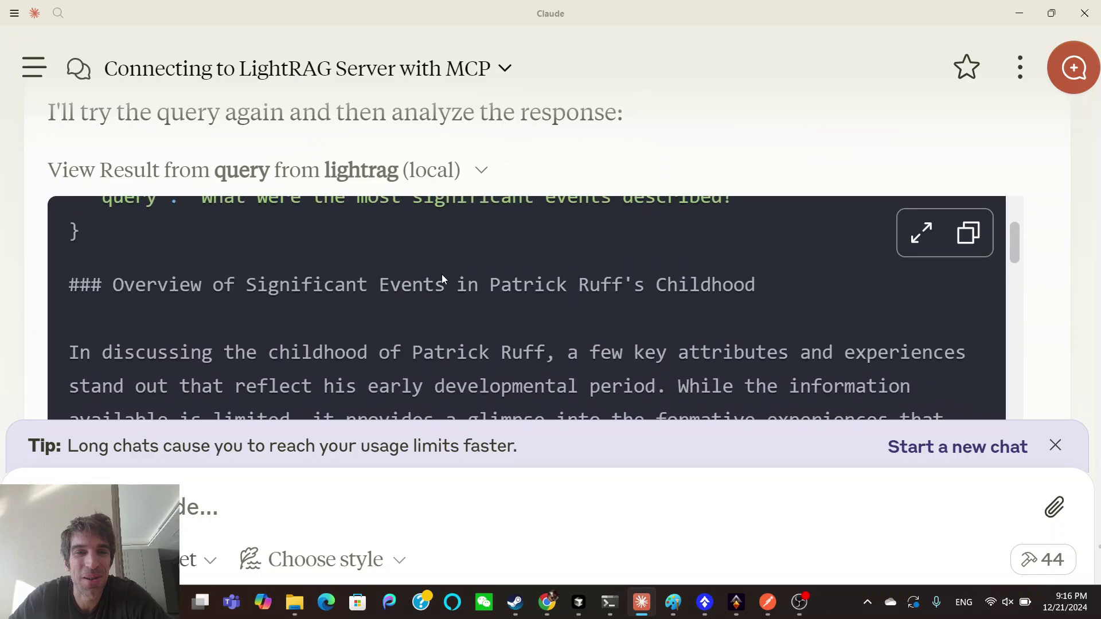
{"action": "left_click", "coordinate": [452, 172]}
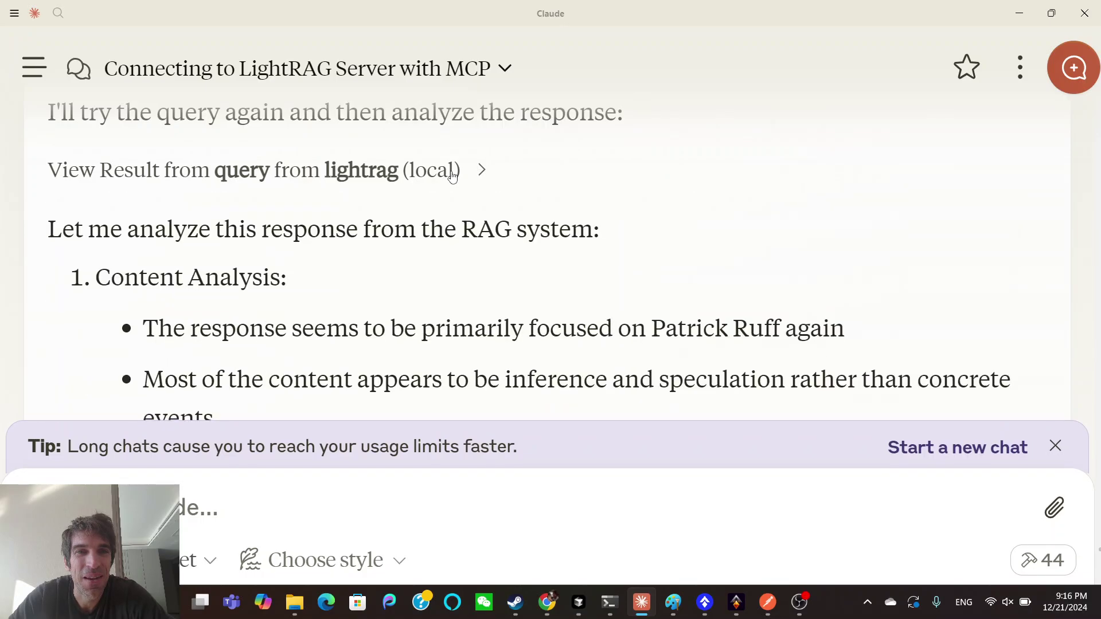
Step: Look back through the server log discussion, timeout fix and rebuild instructions, and return to the request to summarize the returned text
{"action": "scroll", "coordinate": [452, 171], "scroll_direction": "up", "scroll_amount": 5}
{"action": "scroll", "coordinate": [452, 171], "scroll_direction": "up", "scroll_amount": 5}
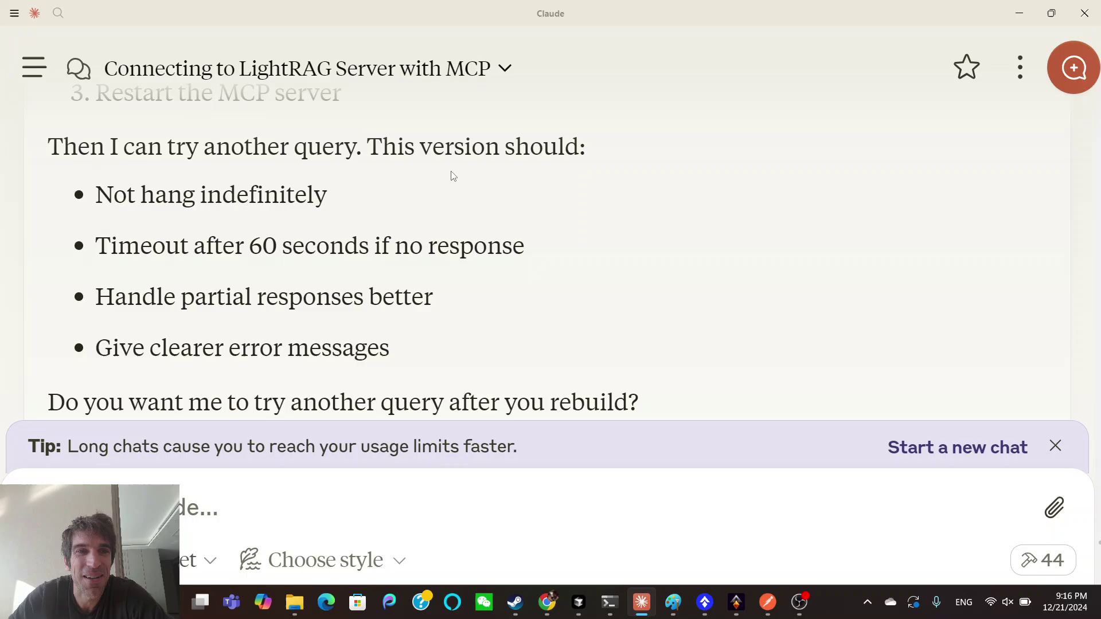
{"action": "scroll", "coordinate": [453, 176], "scroll_direction": "up", "scroll_amount": 10}
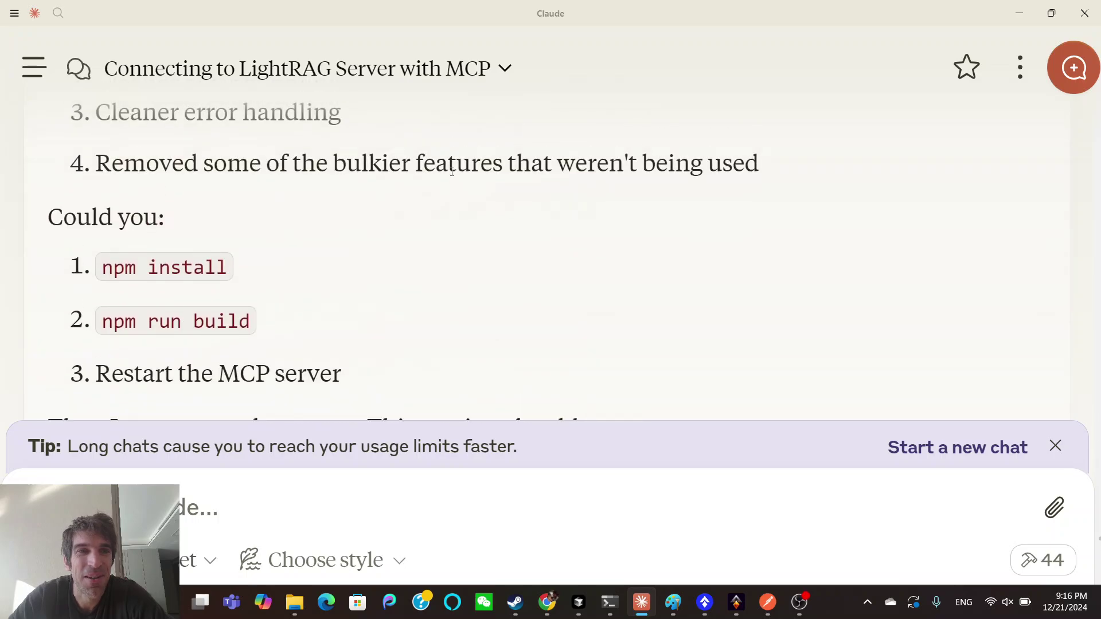
{"action": "scroll", "coordinate": [452, 176], "scroll_direction": "up", "scroll_amount": 3}
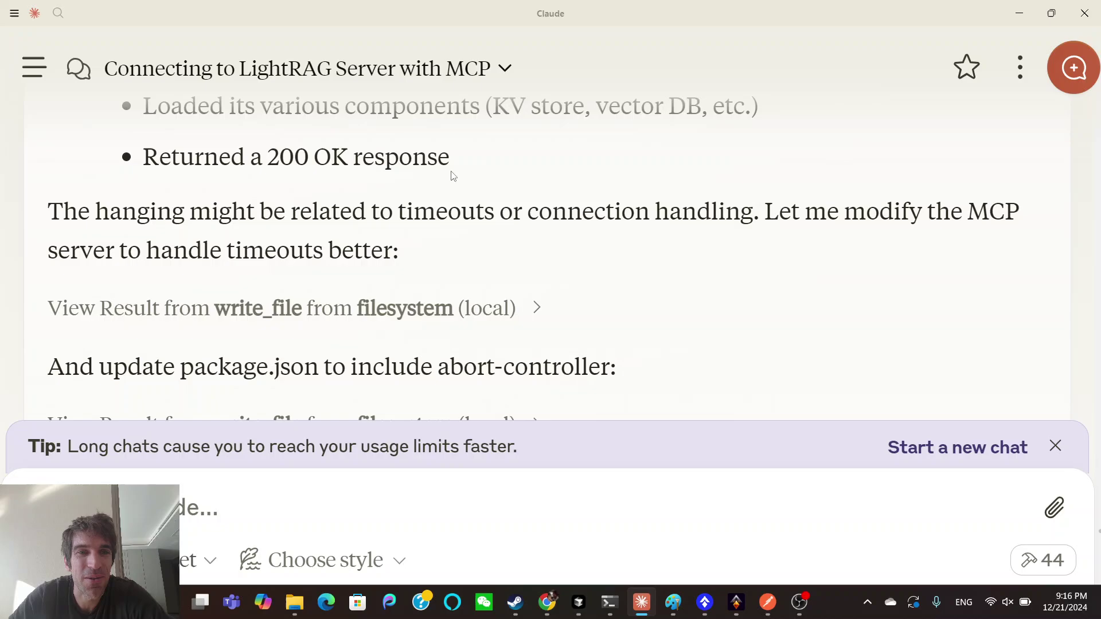
{"action": "scroll", "coordinate": [453, 176], "scroll_direction": "up", "scroll_amount": 10}
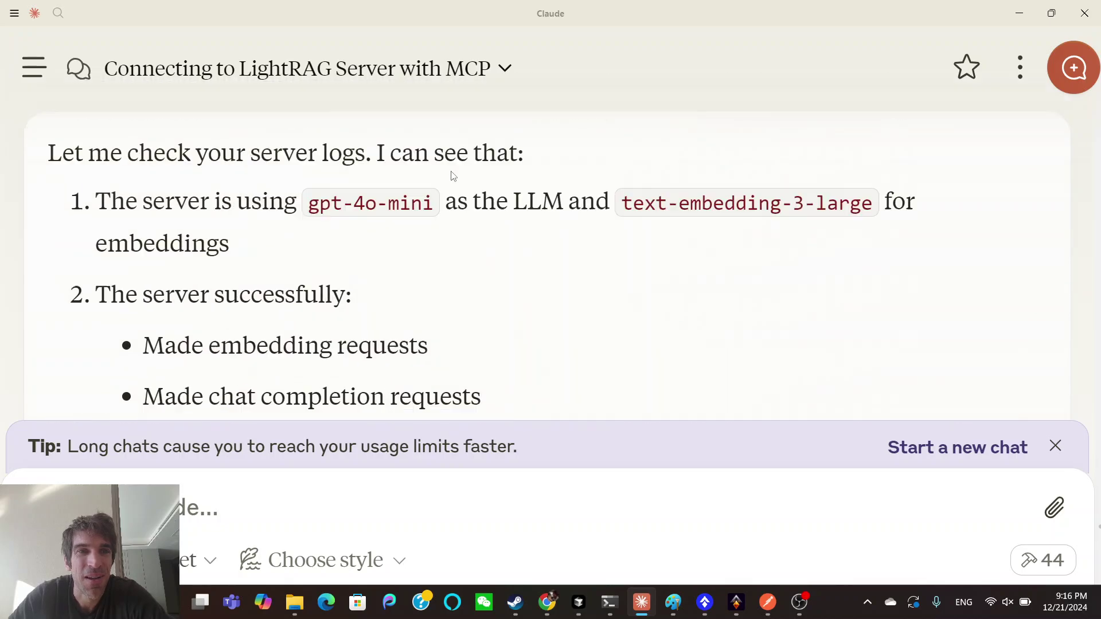
{"action": "scroll", "coordinate": [452, 171], "scroll_direction": "up", "scroll_amount": 3}
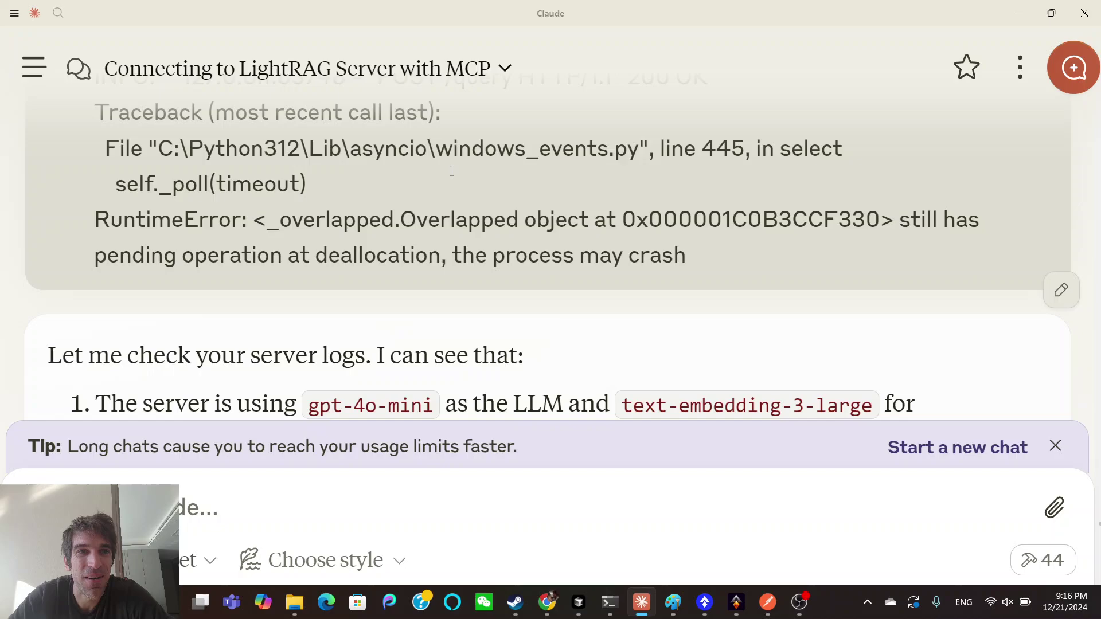
{"action": "scroll", "coordinate": [452, 171], "scroll_direction": "down", "scroll_amount": 10}
{"action": "scroll", "coordinate": [452, 172], "scroll_direction": "down", "scroll_amount": 10}
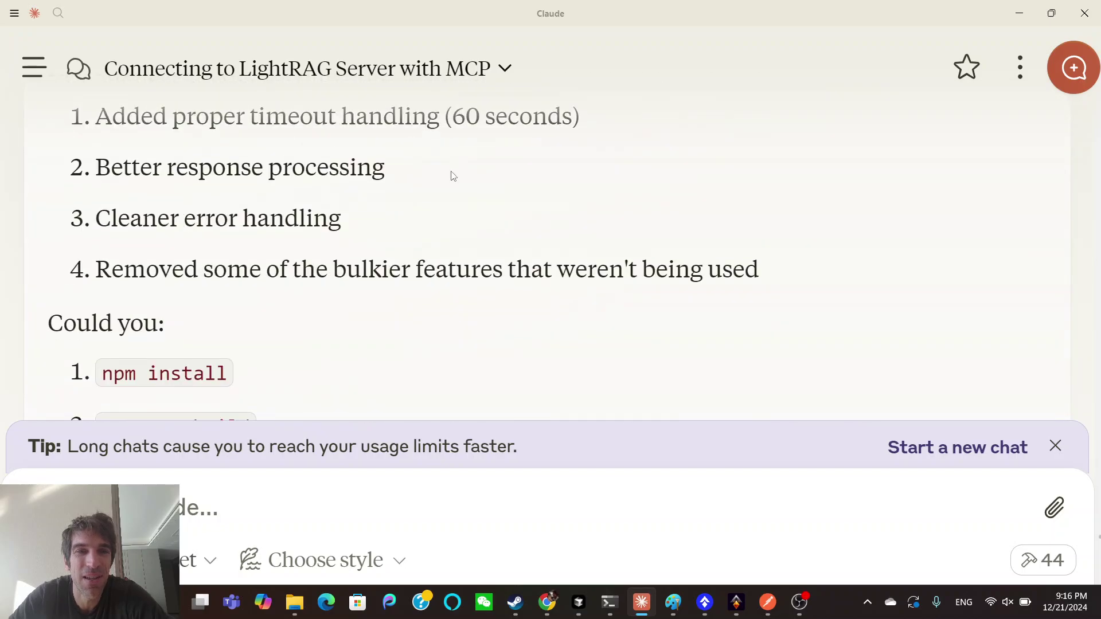
{"action": "scroll", "coordinate": [453, 176], "scroll_direction": "down", "scroll_amount": 8}
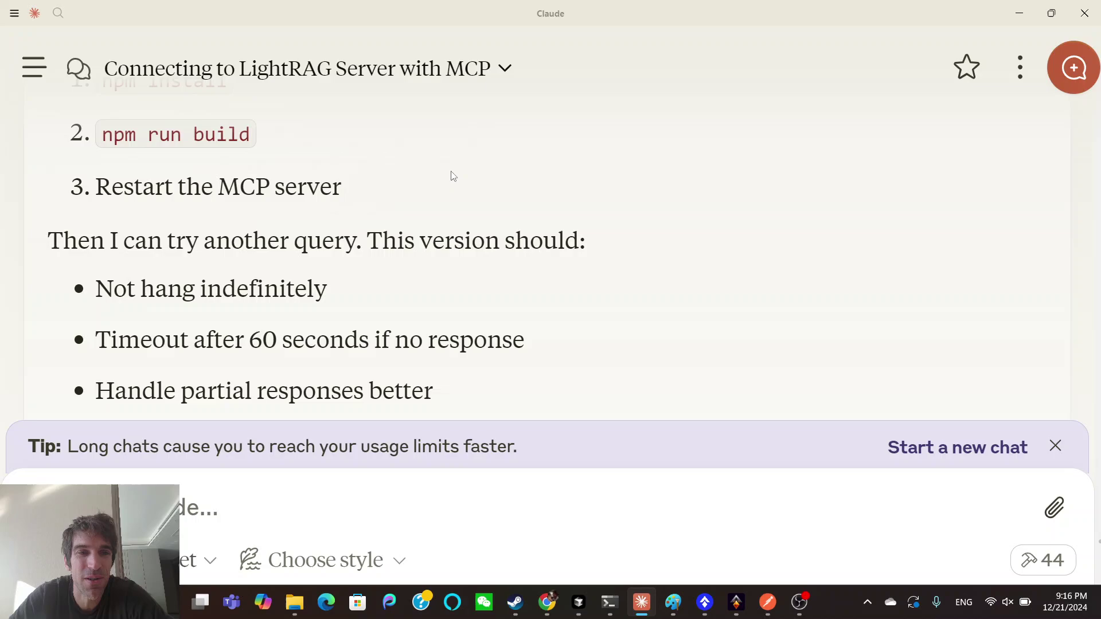
{"action": "scroll", "coordinate": [453, 176], "scroll_direction": "down", "scroll_amount": 4}
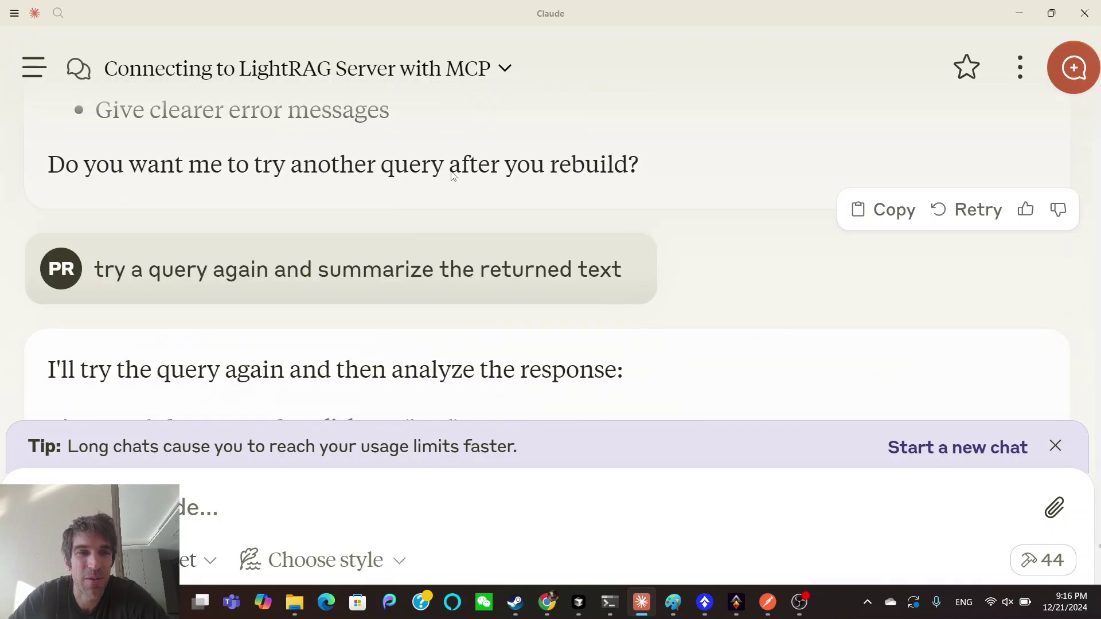
{"action": "scroll", "coordinate": [449, 242], "scroll_direction": "down", "scroll_amount": 3}
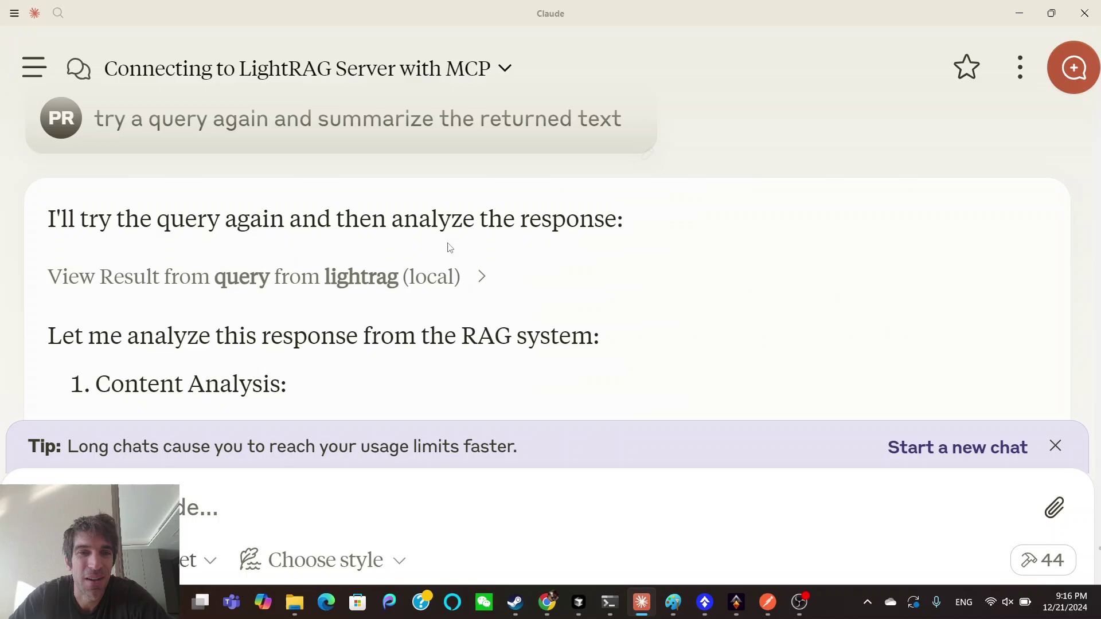
Step: Reopen the lightrag query result and read its overview of significant events and the "Characteristics of Childhood" section
{"action": "left_click", "coordinate": [426, 277]}
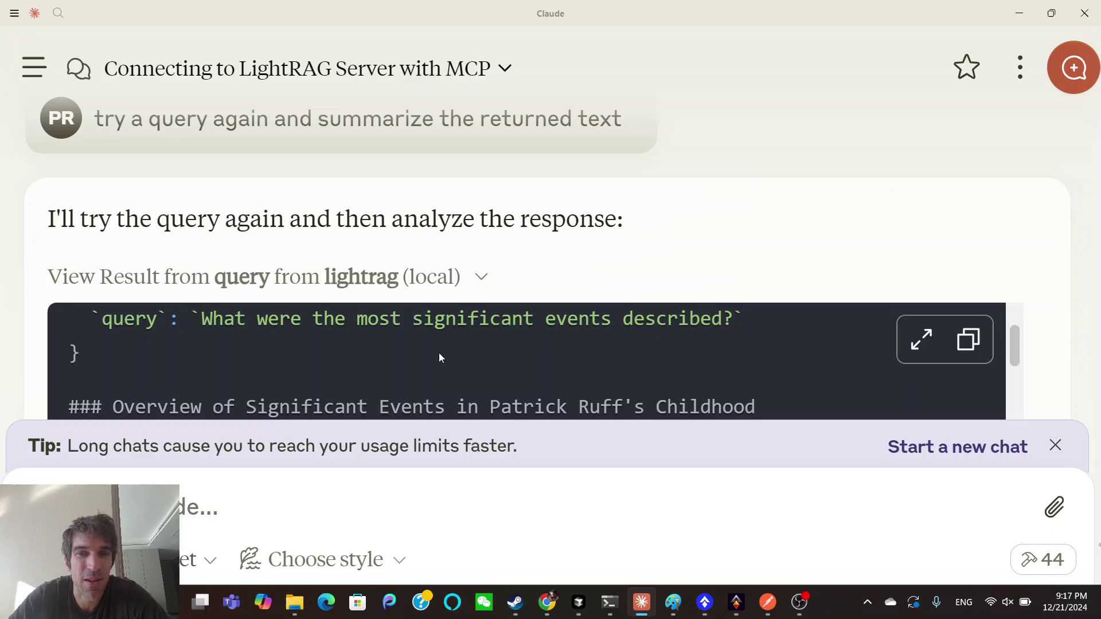
{"action": "scroll", "coordinate": [440, 357], "scroll_direction": "down", "scroll_amount": 1}
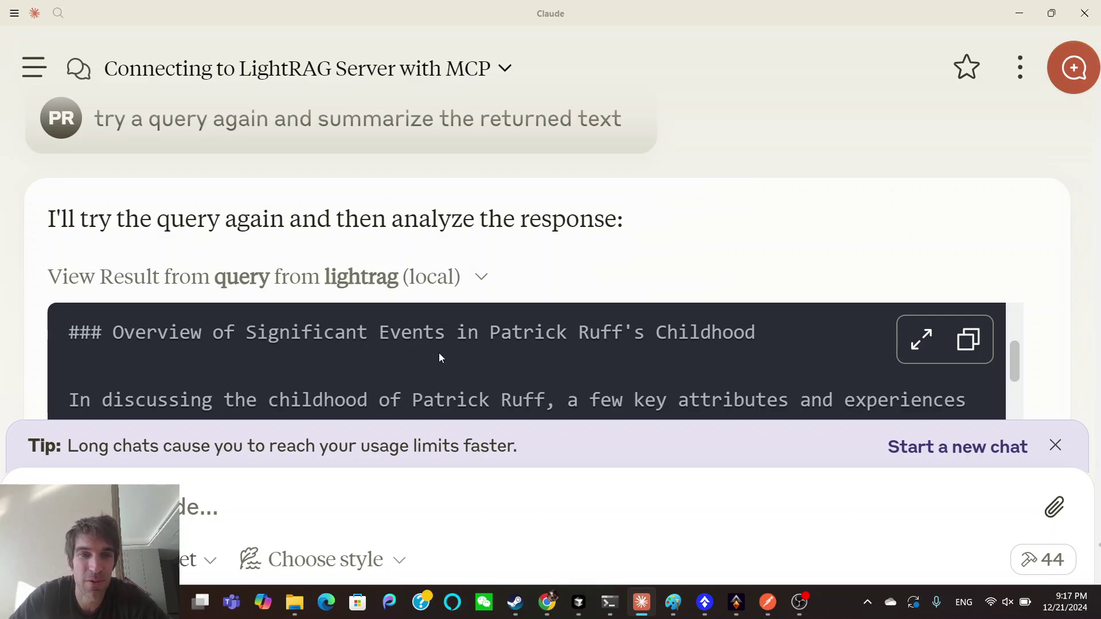
{"action": "scroll", "coordinate": [440, 357], "scroll_direction": "down", "scroll_amount": 1}
{"action": "scroll", "coordinate": [439, 353], "scroll_direction": "down", "scroll_amount": 4}
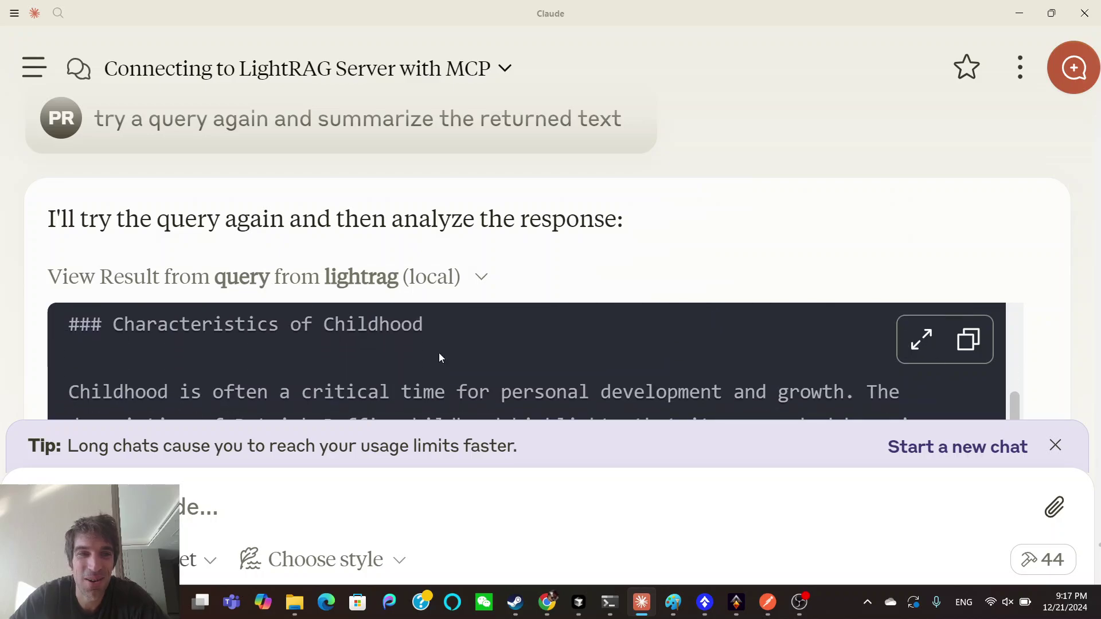
{"action": "scroll", "coordinate": [439, 358], "scroll_direction": "down", "scroll_amount": 2}
{"action": "scroll", "coordinate": [440, 355], "scroll_direction": "down", "scroll_amount": 1}
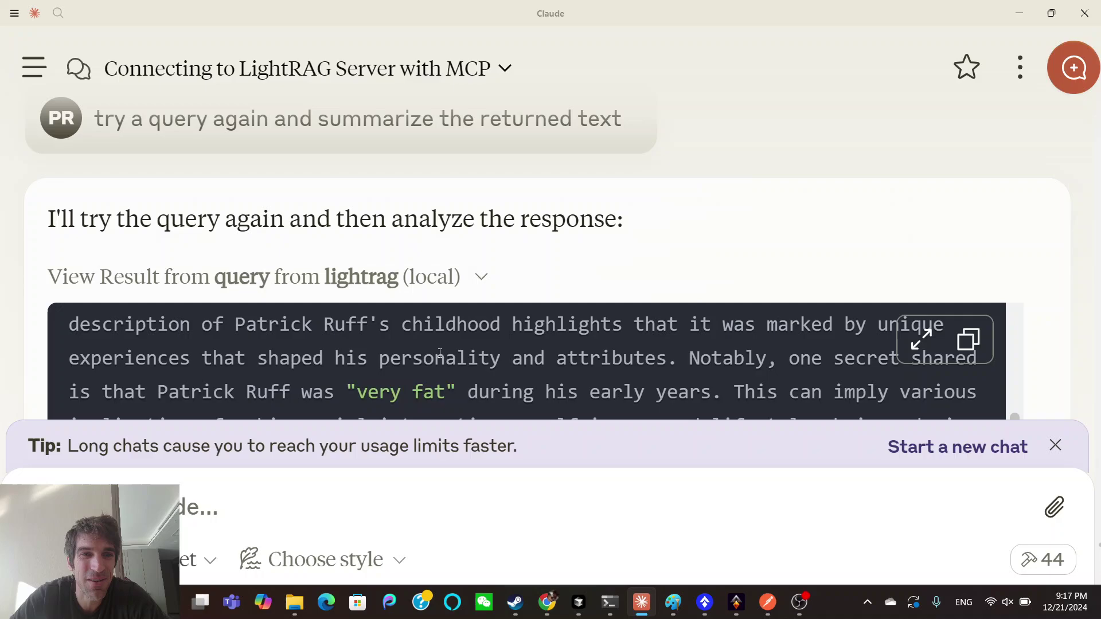
{"action": "scroll", "coordinate": [440, 355], "scroll_direction": "up", "scroll_amount": 1}
{"action": "scroll", "coordinate": [440, 353], "scroll_direction": "down", "scroll_amount": 1}
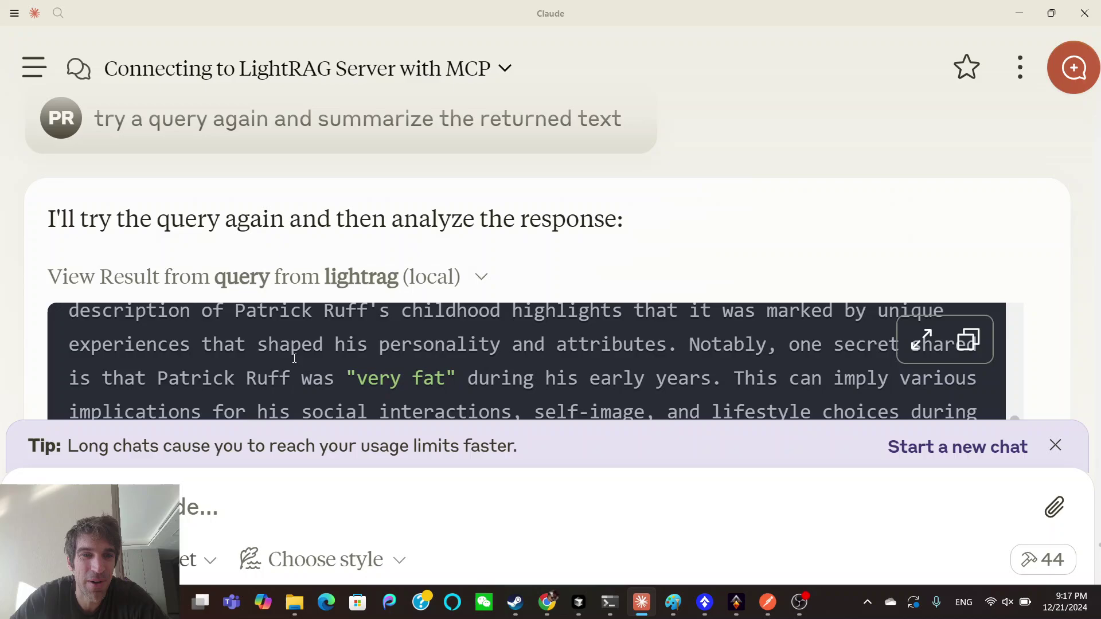
{"action": "scroll", "coordinate": [351, 367], "scroll_direction": "down", "scroll_amount": 3}
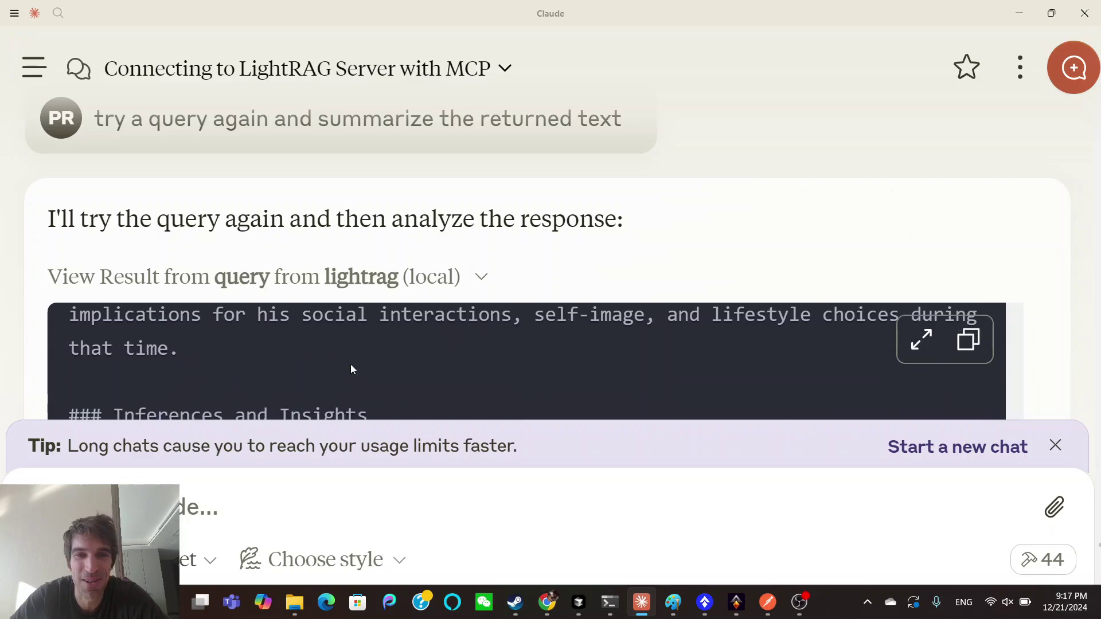
{"action": "scroll", "coordinate": [351, 367], "scroll_direction": "up", "scroll_amount": 1}
{"action": "scroll", "coordinate": [352, 369], "scroll_direction": "up", "scroll_amount": 1}
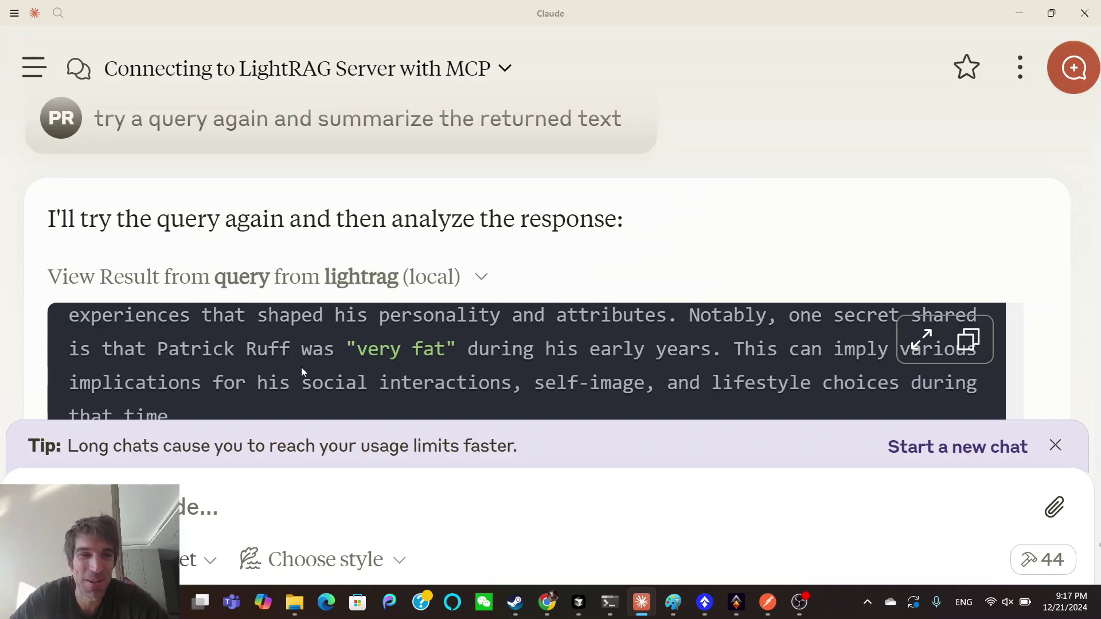
{"action": "scroll", "coordinate": [301, 370], "scroll_direction": "down", "scroll_amount": 1}
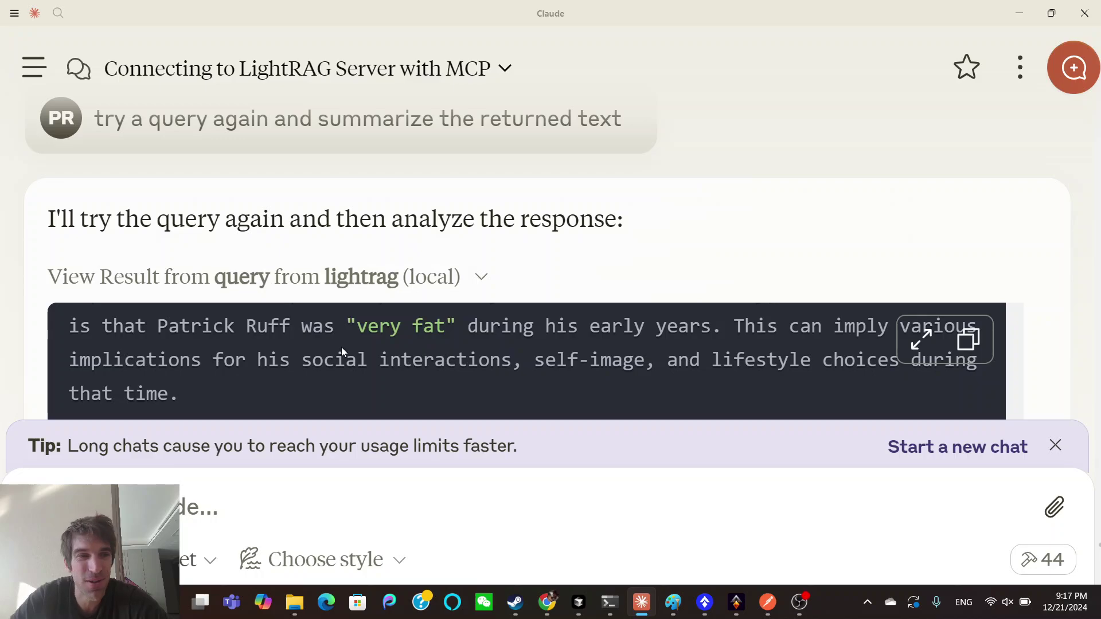
Step: Read the query result's "Inferences and Insights" section through to its closing summary
{"action": "scroll", "coordinate": [342, 350], "scroll_direction": "down", "scroll_amount": 3}
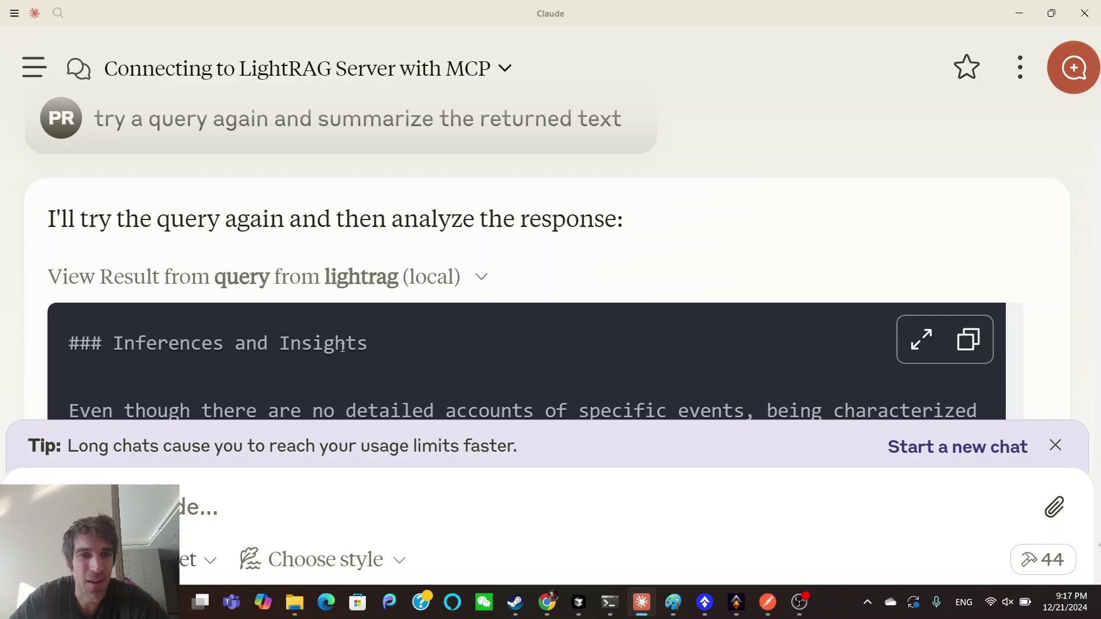
{"action": "scroll", "coordinate": [342, 347], "scroll_direction": "down", "scroll_amount": 1}
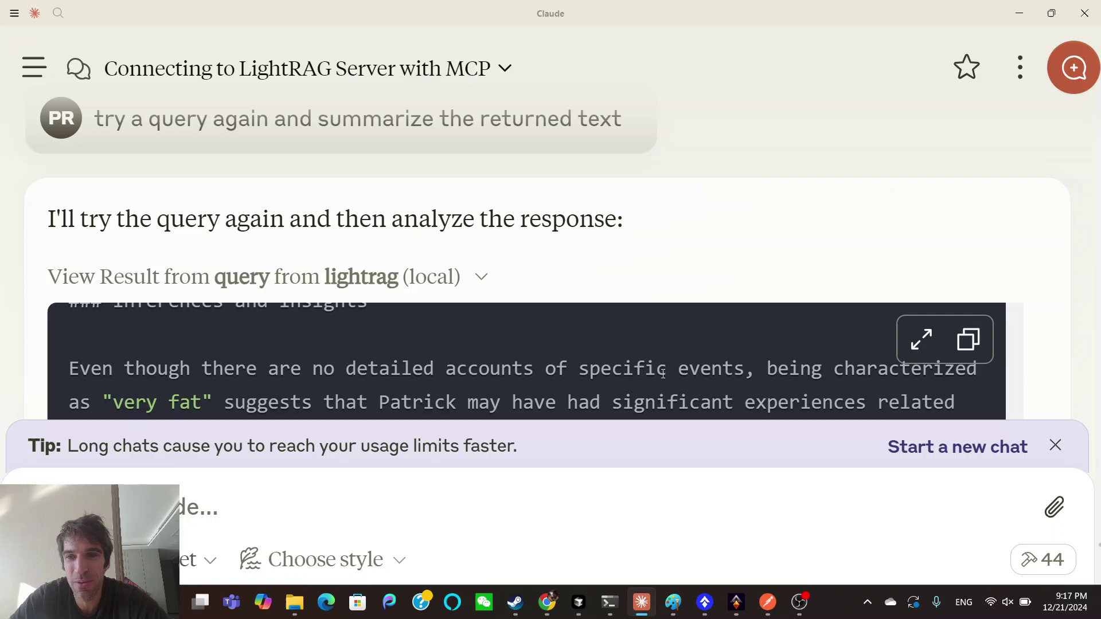
{"action": "scroll", "coordinate": [286, 361], "scroll_direction": "down", "scroll_amount": 1}
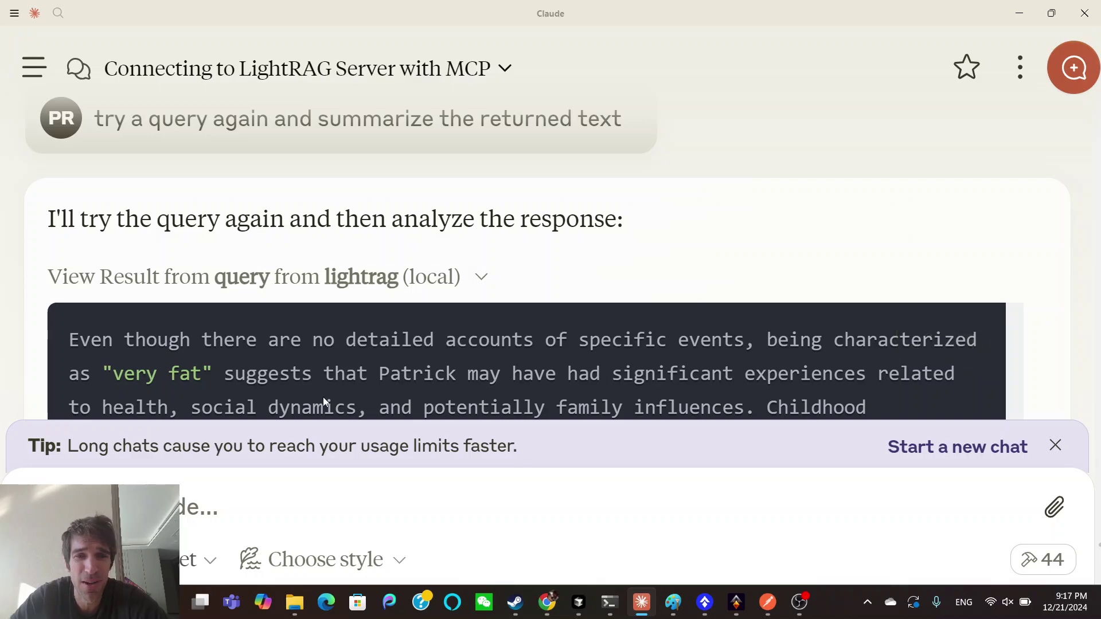
{"action": "scroll", "coordinate": [323, 397], "scroll_direction": "down", "scroll_amount": 2}
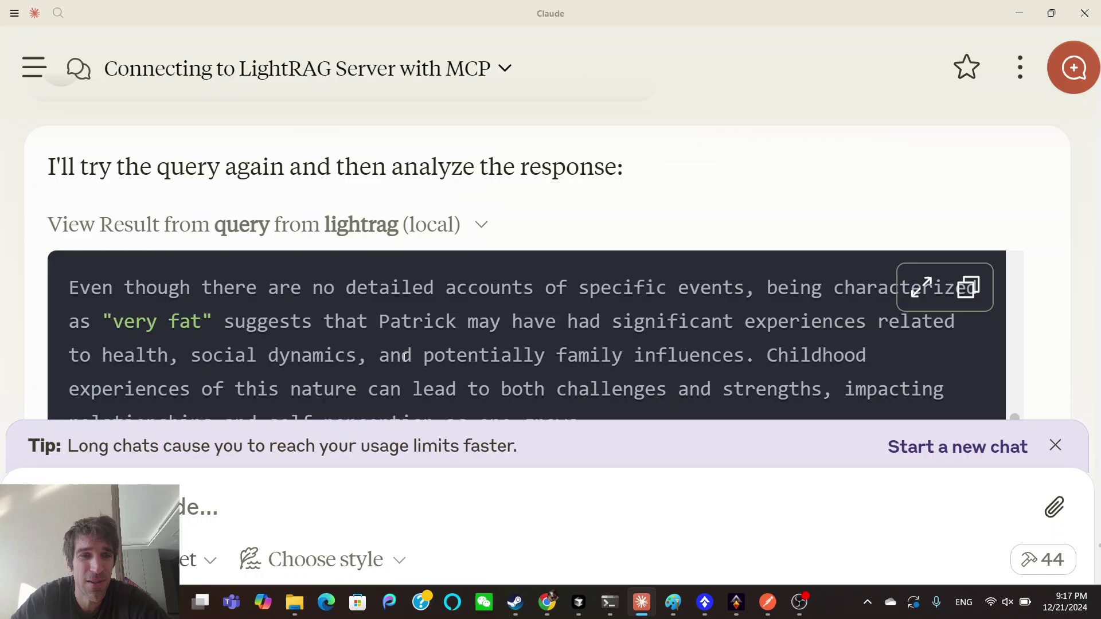
{"action": "scroll", "coordinate": [405, 358], "scroll_direction": "down", "scroll_amount": 6}
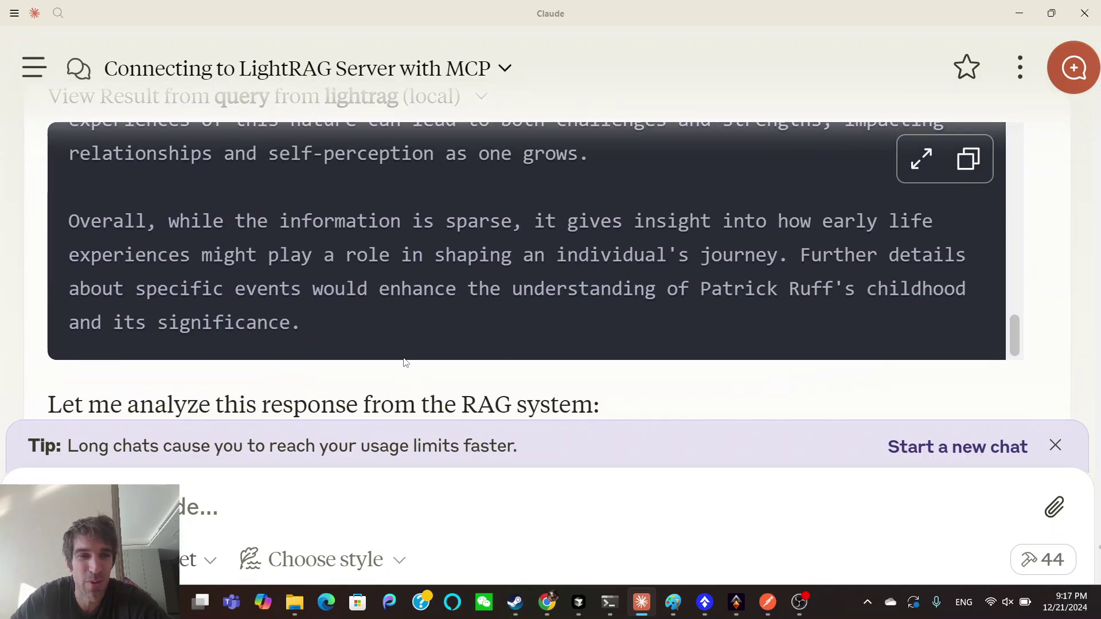
Step: Read the "Content Analysis" section of Claude's assessment of the RAG system's response
{"action": "scroll", "coordinate": [405, 363], "scroll_direction": "down", "scroll_amount": 4}
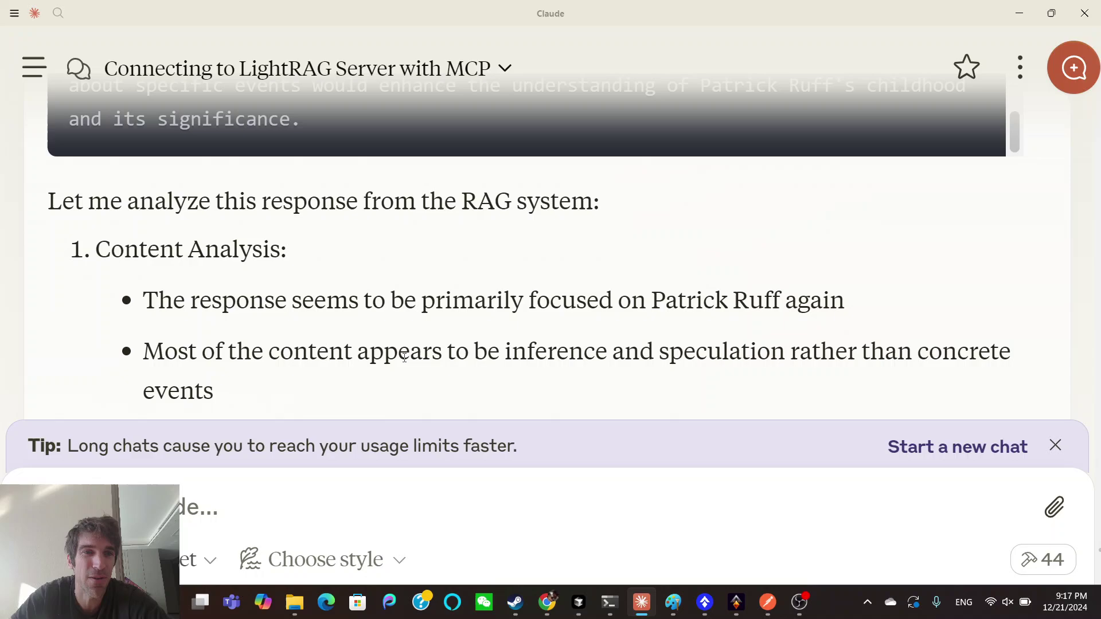
{"action": "scroll", "coordinate": [405, 359], "scroll_direction": "down", "scroll_amount": 1}
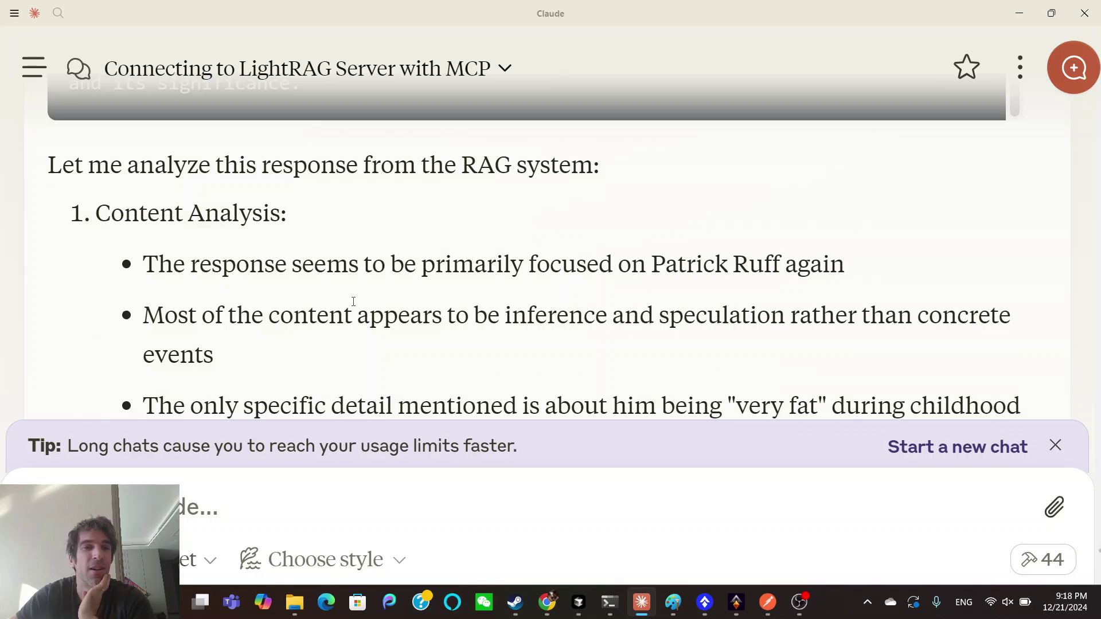
{"action": "scroll", "coordinate": [354, 307], "scroll_direction": "down", "scroll_amount": 1}
{"action": "scroll", "coordinate": [492, 288], "scroll_direction": "down", "scroll_amount": 1}
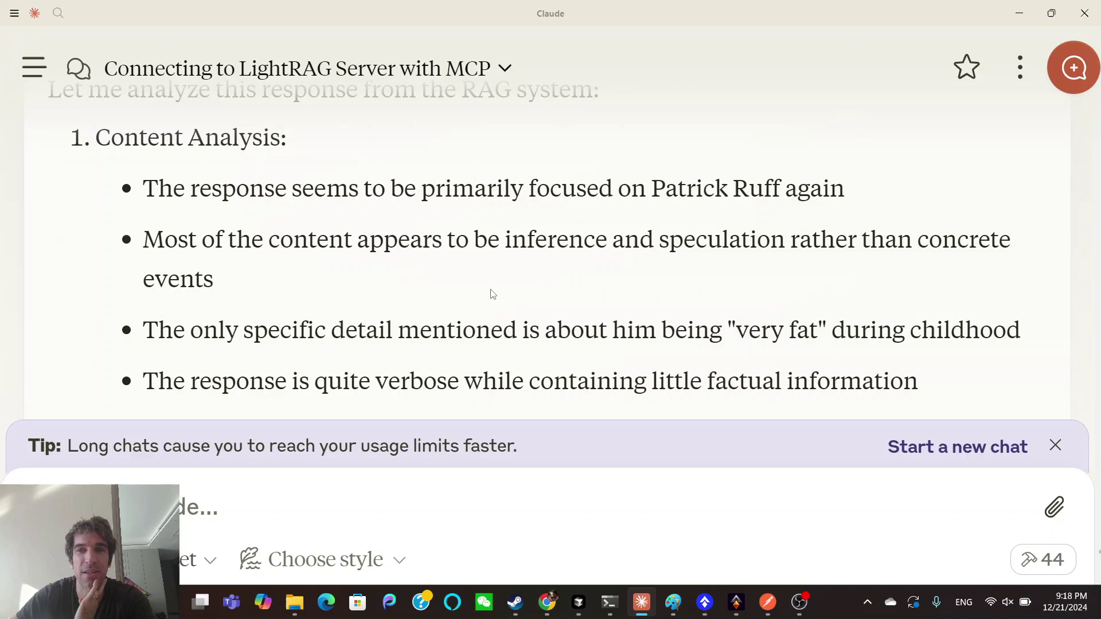
{"action": "scroll", "coordinate": [224, 288], "scroll_direction": "down", "scroll_amount": 1}
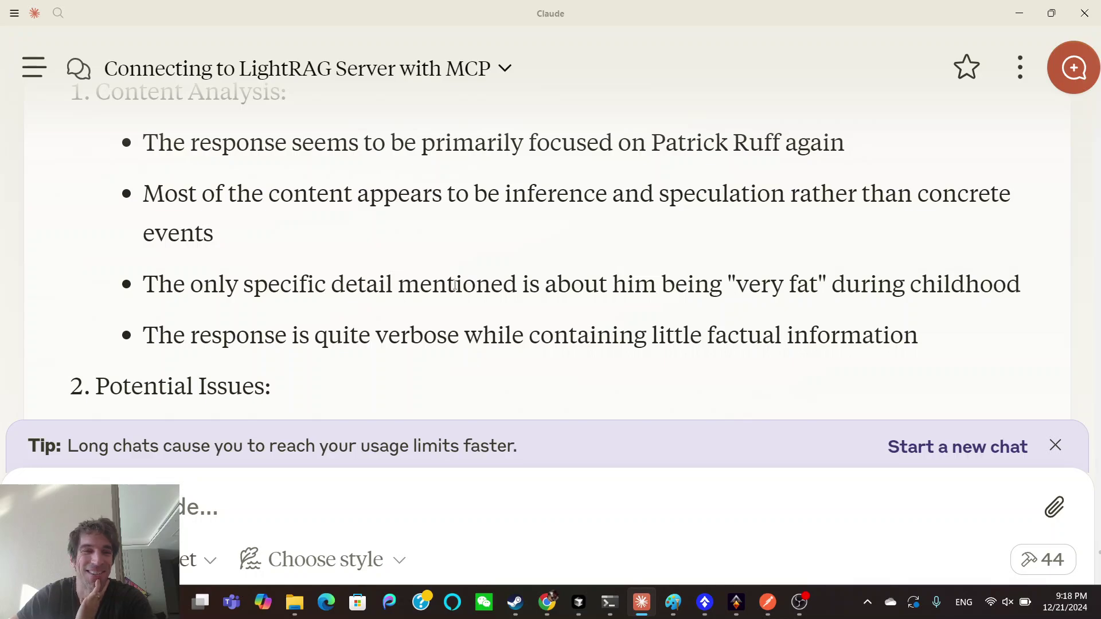
{"action": "scroll", "coordinate": [455, 285], "scroll_direction": "down", "scroll_amount": 2}
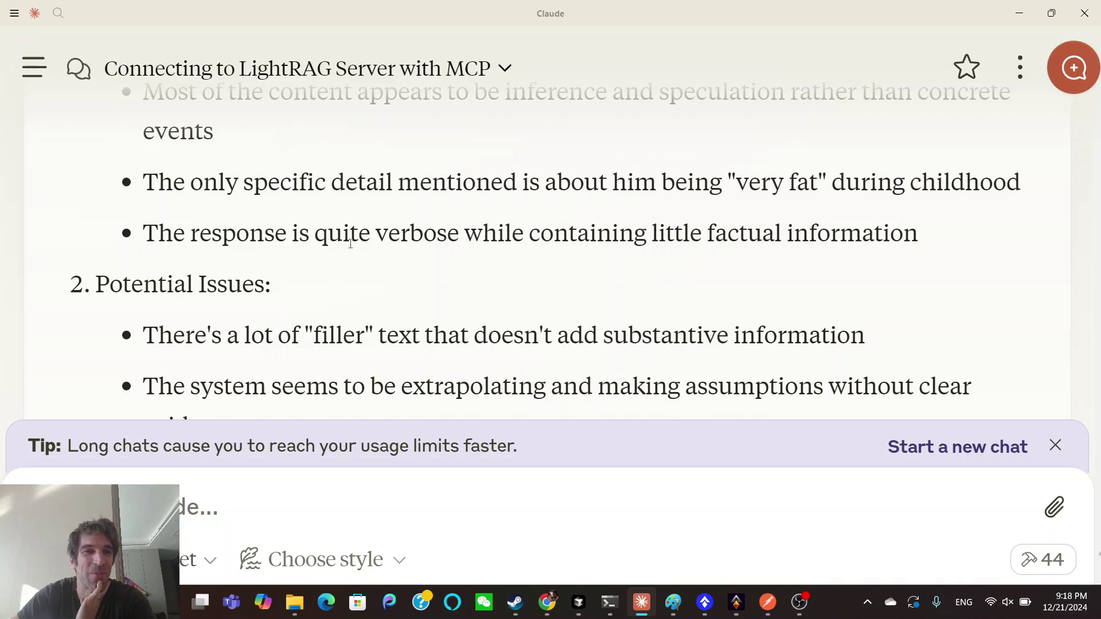
Step: Read the "Potential Issues" and "Quality Assessment" sections of Claude's assessment
{"action": "scroll", "coordinate": [350, 244], "scroll_direction": "down", "scroll_amount": 2}
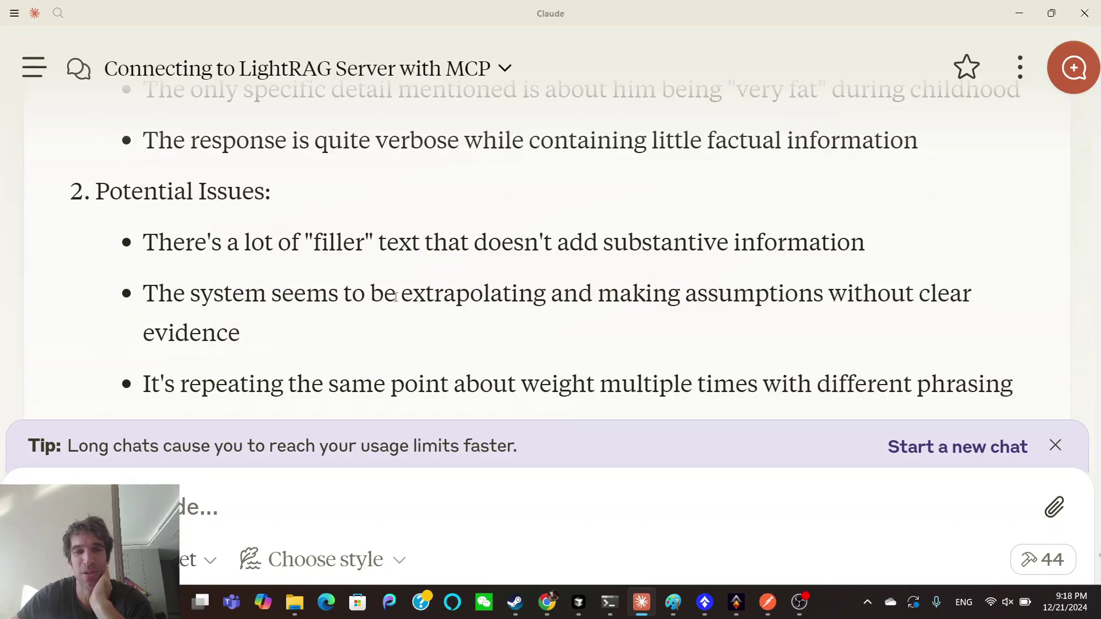
{"action": "scroll", "coordinate": [395, 297], "scroll_direction": "down", "scroll_amount": 1}
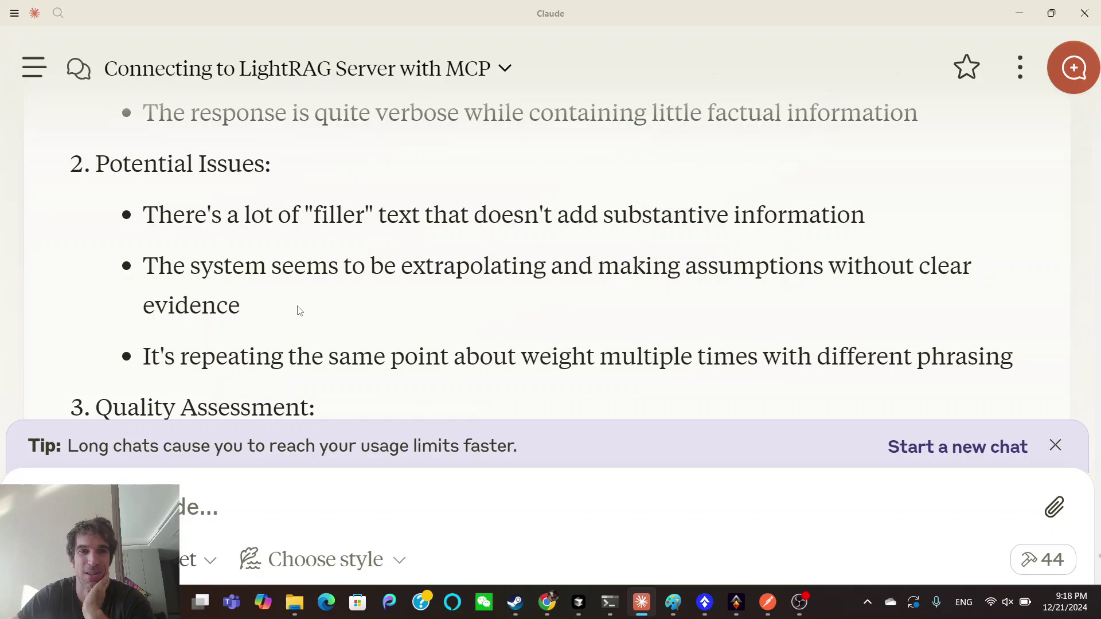
{"action": "scroll", "coordinate": [203, 297], "scroll_direction": "down", "scroll_amount": 1}
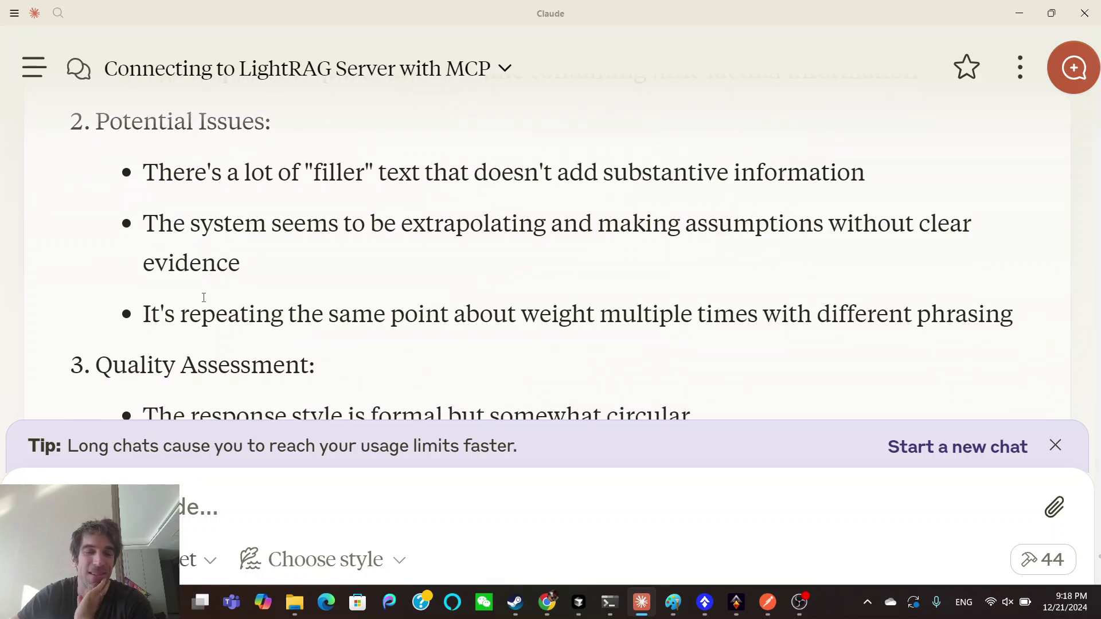
{"action": "scroll", "coordinate": [265, 313], "scroll_direction": "down", "scroll_amount": 1}
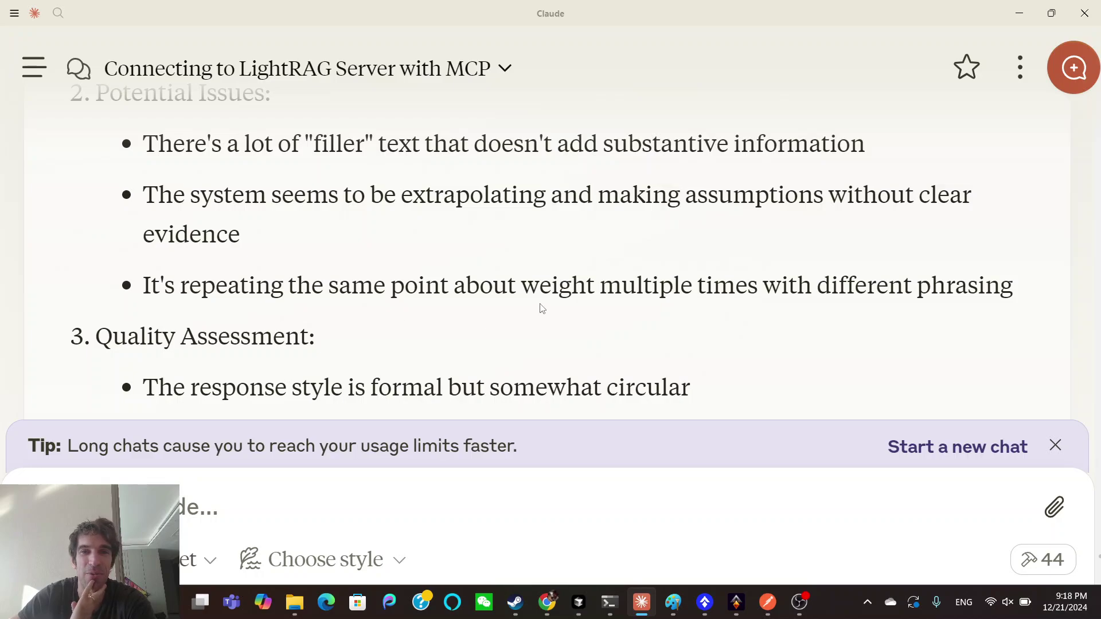
{"action": "scroll", "coordinate": [540, 308], "scroll_direction": "down", "scroll_amount": 2}
{"action": "scroll", "coordinate": [374, 279], "scroll_direction": "down", "scroll_amount": 1}
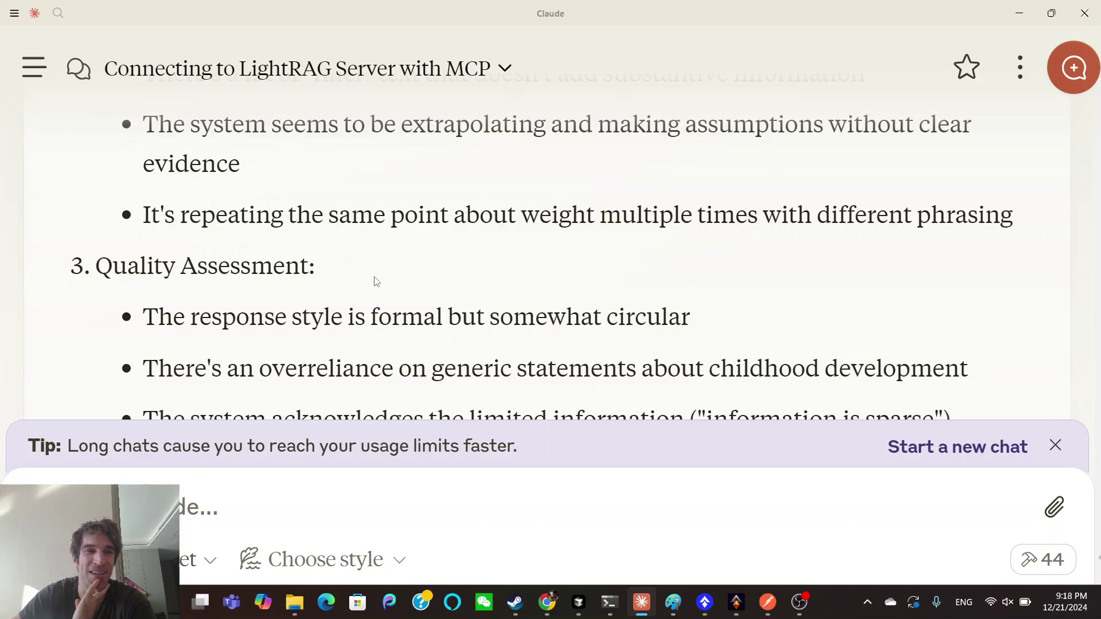
{"action": "scroll", "coordinate": [374, 280], "scroll_direction": "down", "scroll_amount": 1}
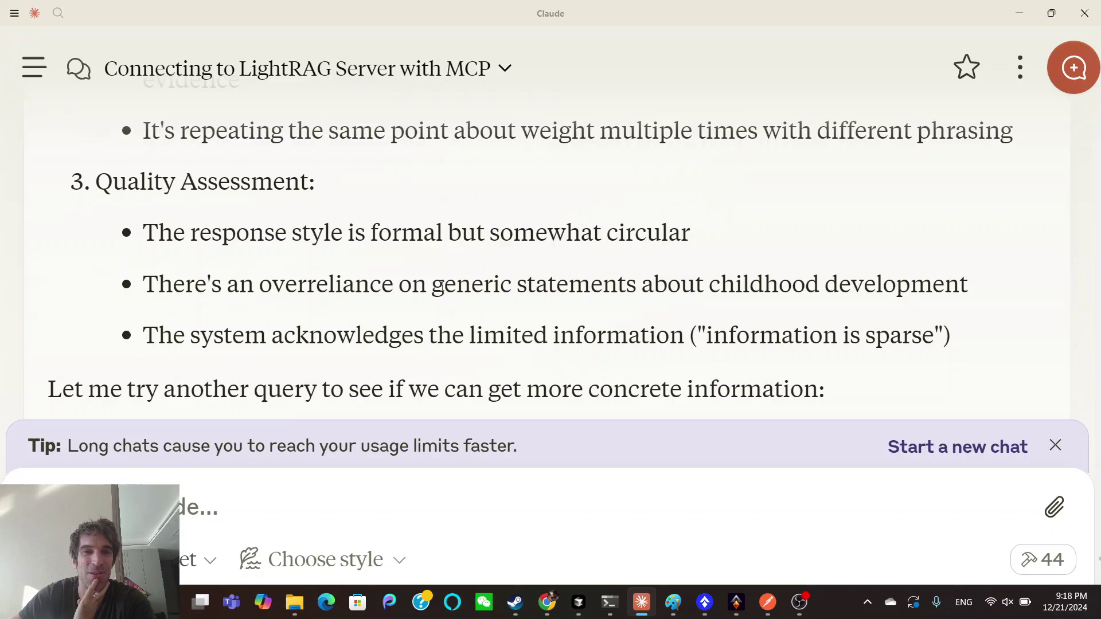
{"action": "scroll", "coordinate": [441, 285], "scroll_direction": "down", "scroll_amount": 1}
{"action": "scroll", "coordinate": [442, 286], "scroll_direction": "down", "scroll_amount": 1}
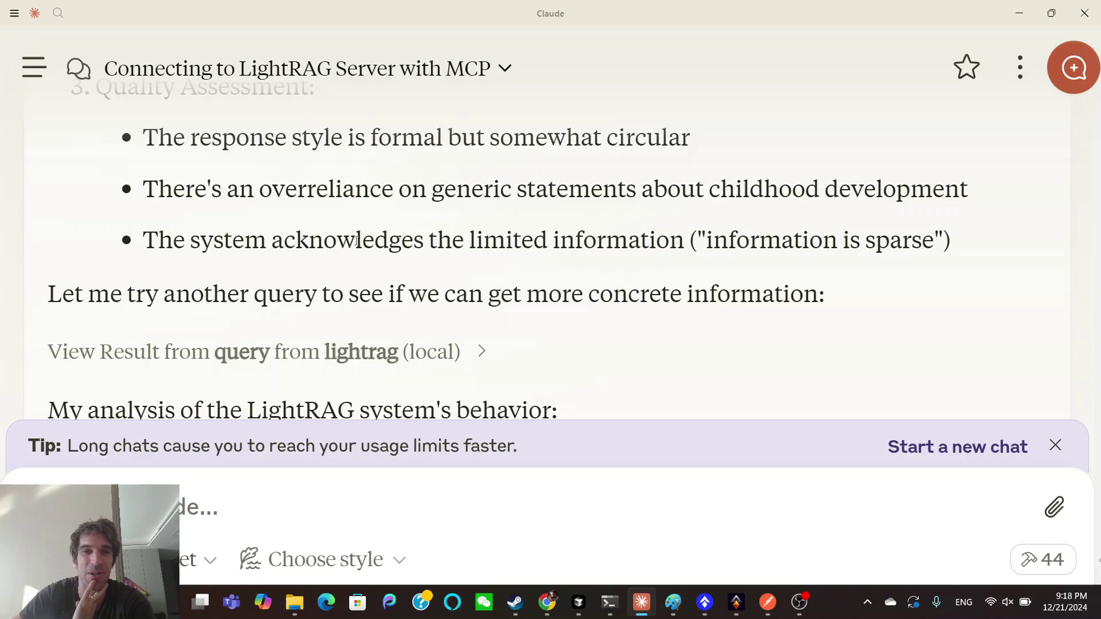
Step: Expand the follow-up lightrag query result about specific facts or events and read through its childhood and personal characteristics sections
{"action": "scroll", "coordinate": [420, 238], "scroll_direction": "down", "scroll_amount": 1}
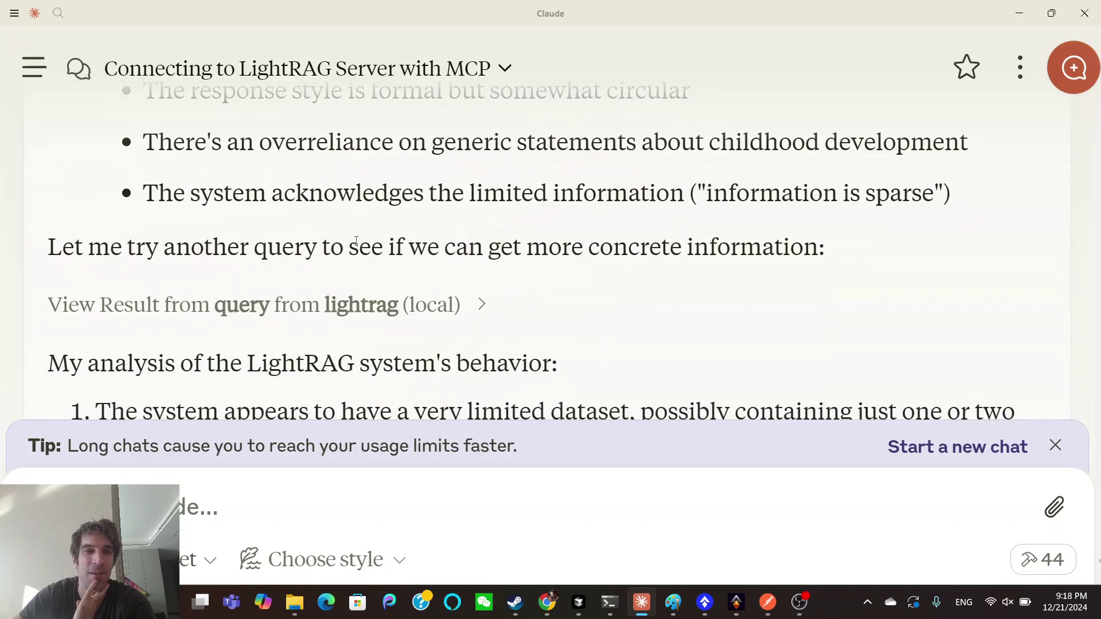
{"action": "left_click", "coordinate": [369, 304]}
{"action": "scroll", "coordinate": [370, 312], "scroll_direction": "down", "scroll_amount": 1}
{"action": "scroll", "coordinate": [370, 312], "scroll_direction": "down", "scroll_amount": 2}
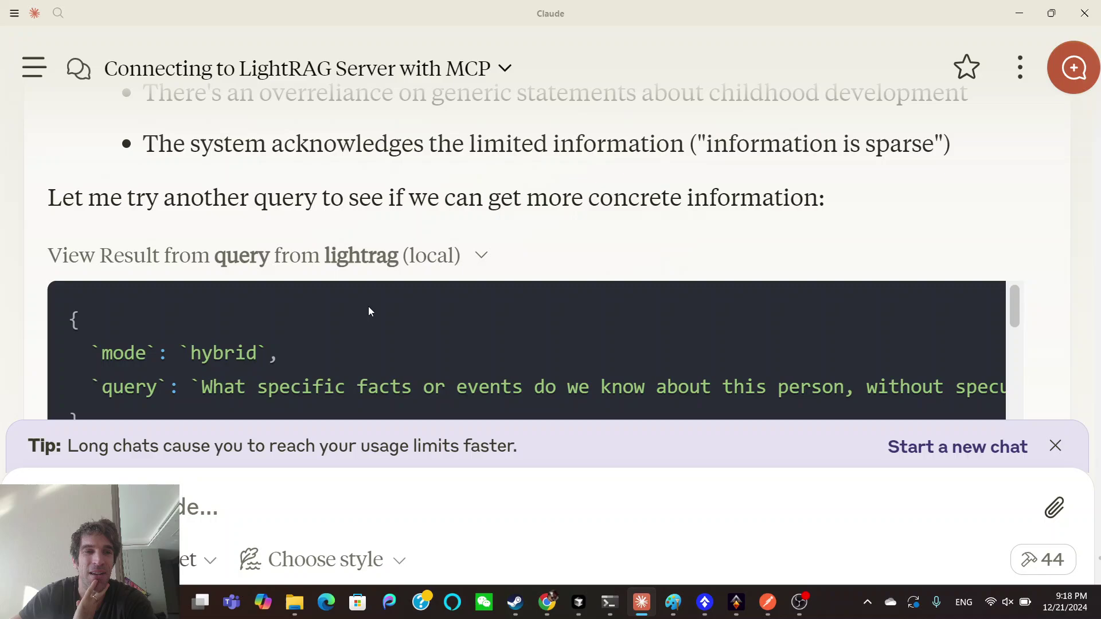
{"action": "scroll", "coordinate": [369, 310], "scroll_direction": "down", "scroll_amount": 1}
{"action": "scroll", "coordinate": [369, 310], "scroll_direction": "down", "scroll_amount": 2}
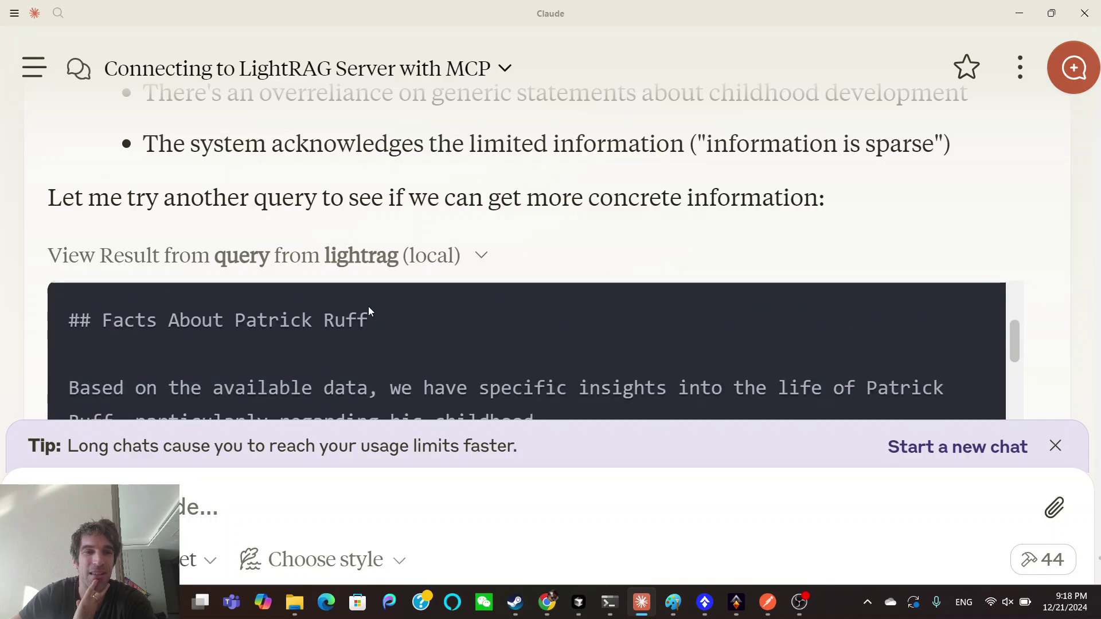
{"action": "scroll", "coordinate": [369, 310], "scroll_direction": "down", "scroll_amount": 3}
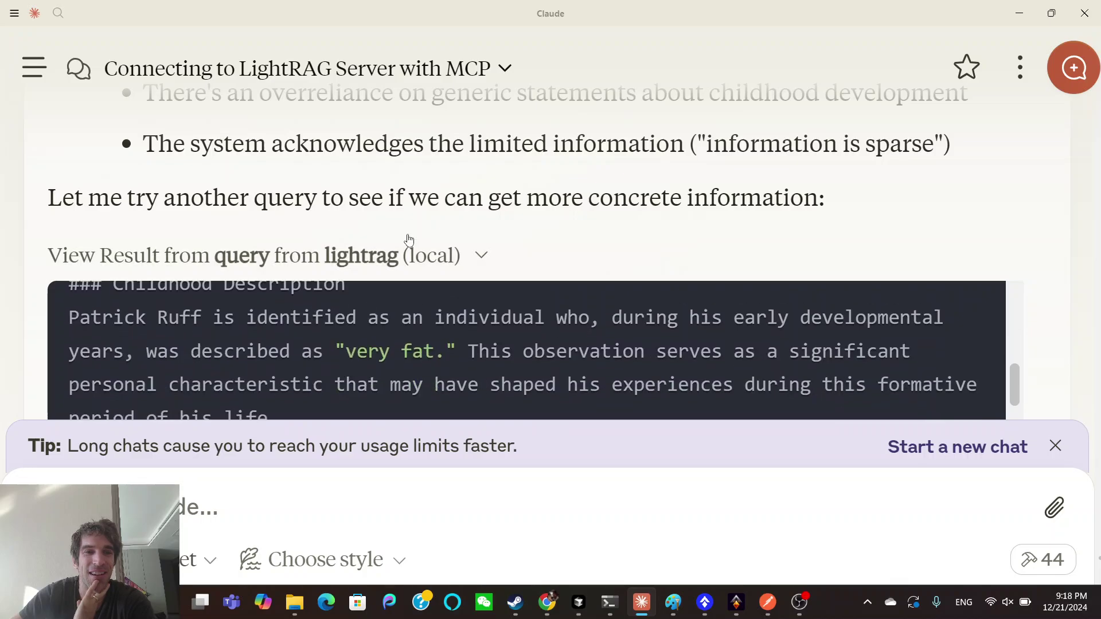
{"action": "scroll", "coordinate": [408, 241], "scroll_direction": "down", "scroll_amount": 5}
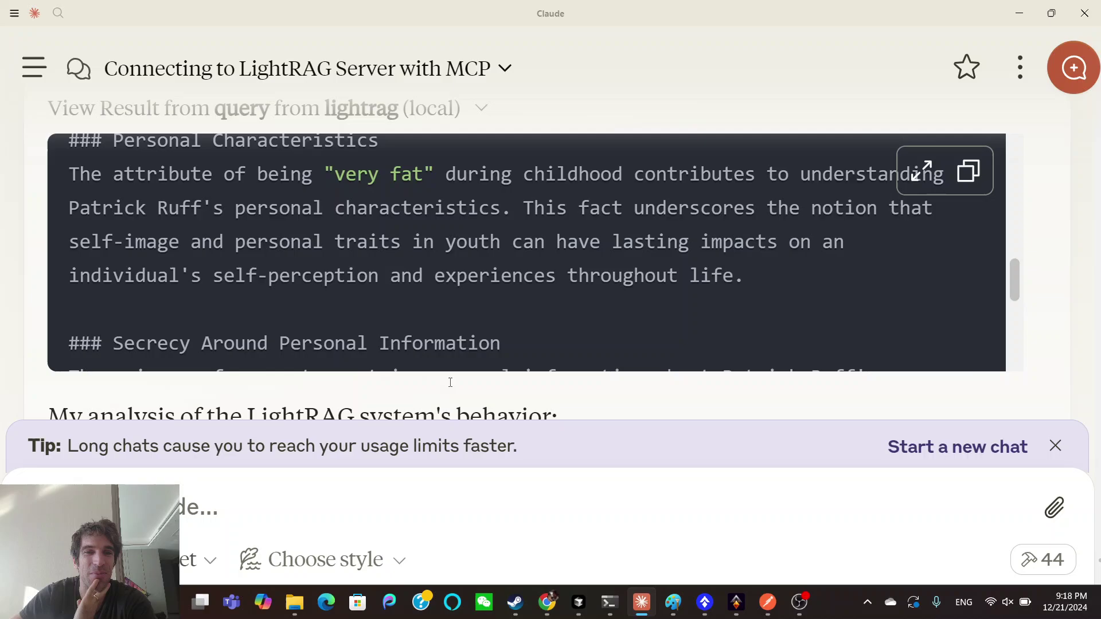
Step: Read Claude's analysis of the LightRAG system's behavior, covering the dataset and the "Pattern observed" points
{"action": "scroll", "coordinate": [441, 344], "scroll_direction": "down", "scroll_amount": 3}
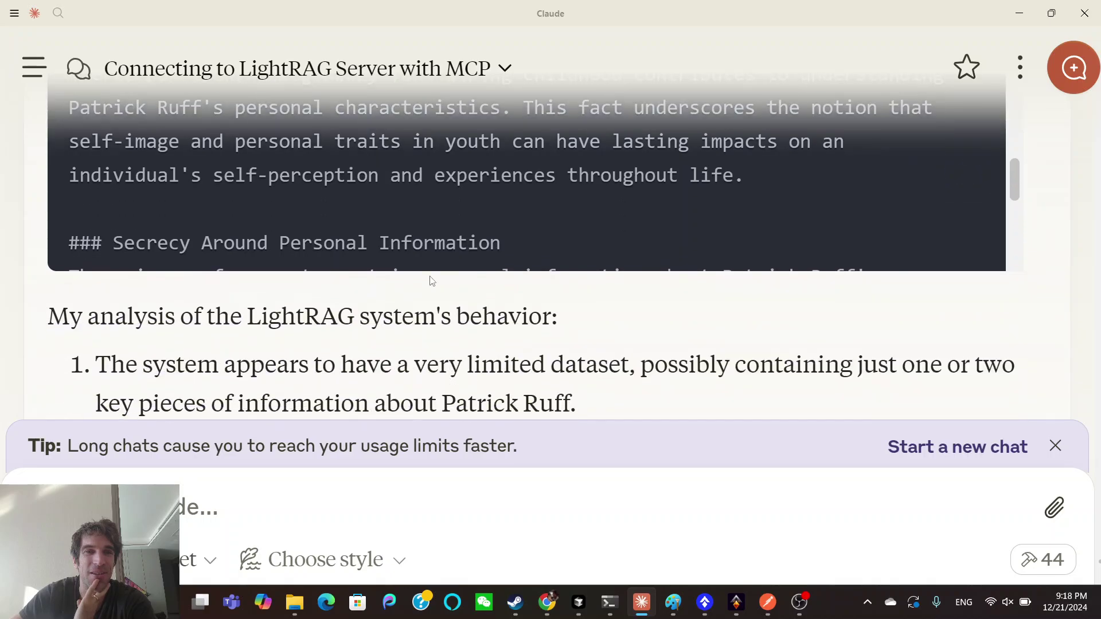
{"action": "scroll", "coordinate": [431, 281], "scroll_direction": "down", "scroll_amount": 3}
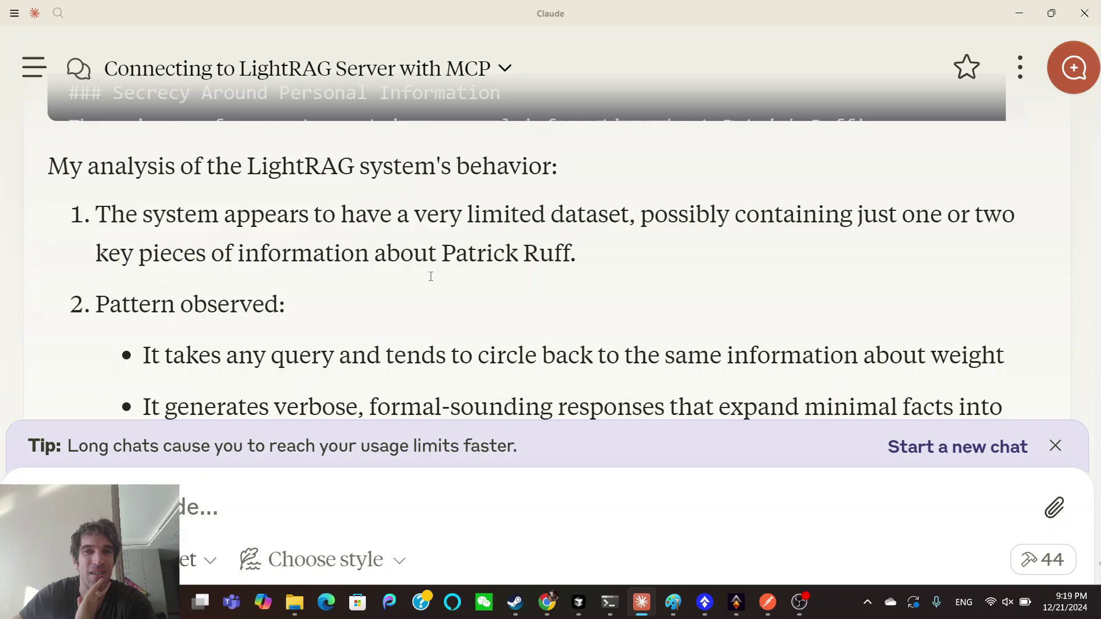
{"action": "scroll", "coordinate": [431, 278], "scroll_direction": "down", "scroll_amount": 1}
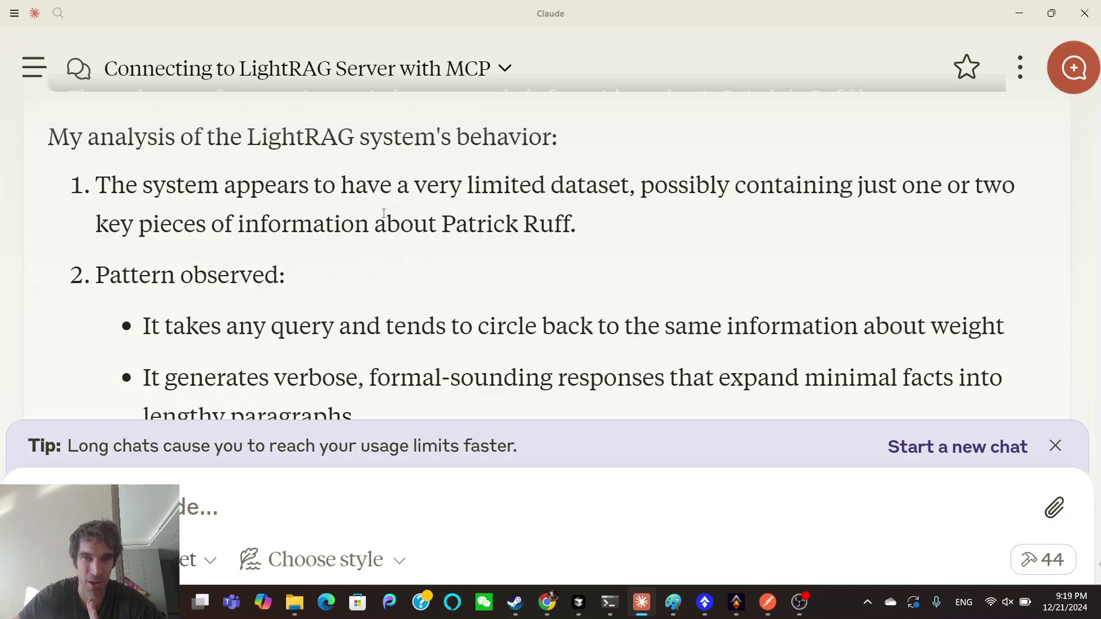
{"action": "scroll", "coordinate": [338, 190], "scroll_direction": "down", "scroll_amount": 1}
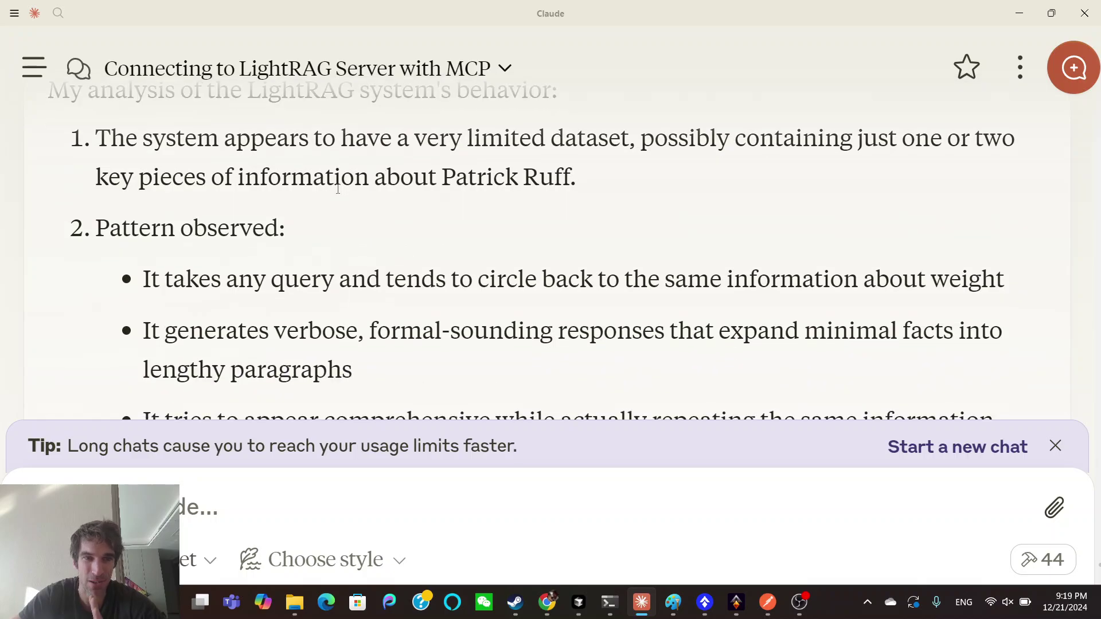
{"action": "scroll", "coordinate": [341, 259], "scroll_direction": "down", "scroll_amount": 1}
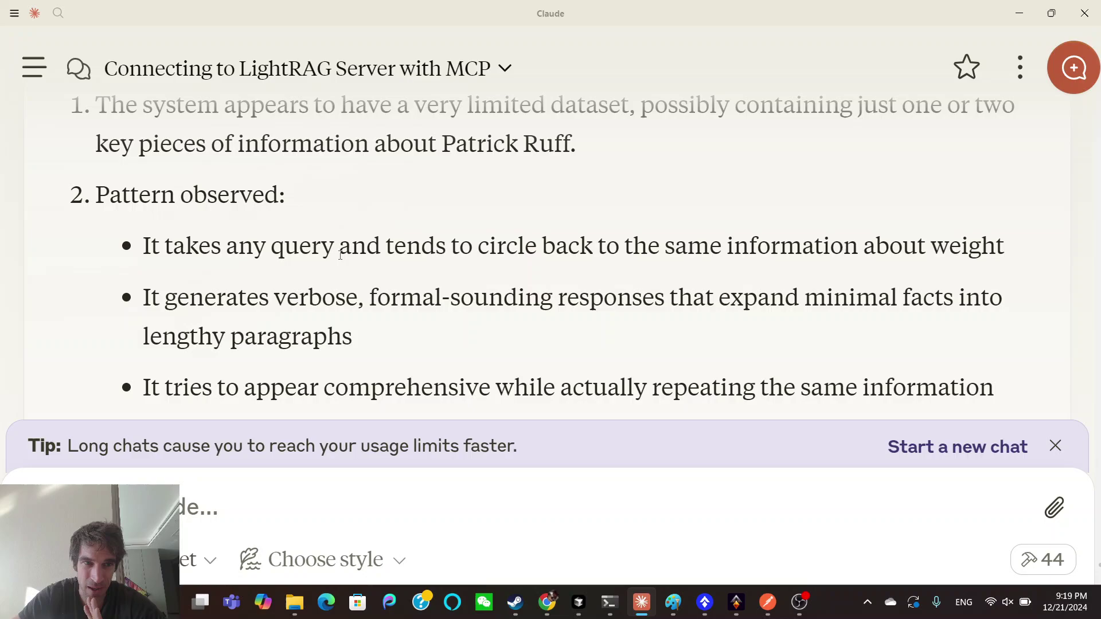
{"action": "scroll", "coordinate": [340, 256], "scroll_direction": "down", "scroll_amount": 1}
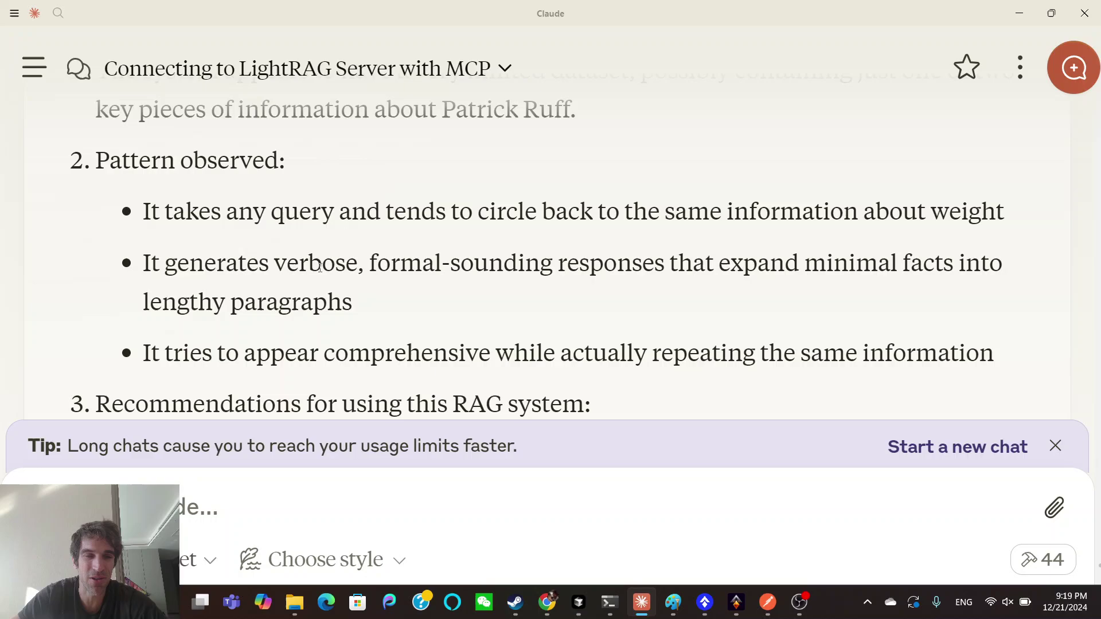
Step: Read the recommendations for using the RAG system and Claude's offer to query with onlyNeedContext=true
{"action": "scroll", "coordinate": [436, 299], "scroll_direction": "down", "scroll_amount": 2}
{"action": "scroll", "coordinate": [322, 272], "scroll_direction": "down", "scroll_amount": 3}
{"action": "scroll", "coordinate": [322, 272], "scroll_direction": "down", "scroll_amount": 4}
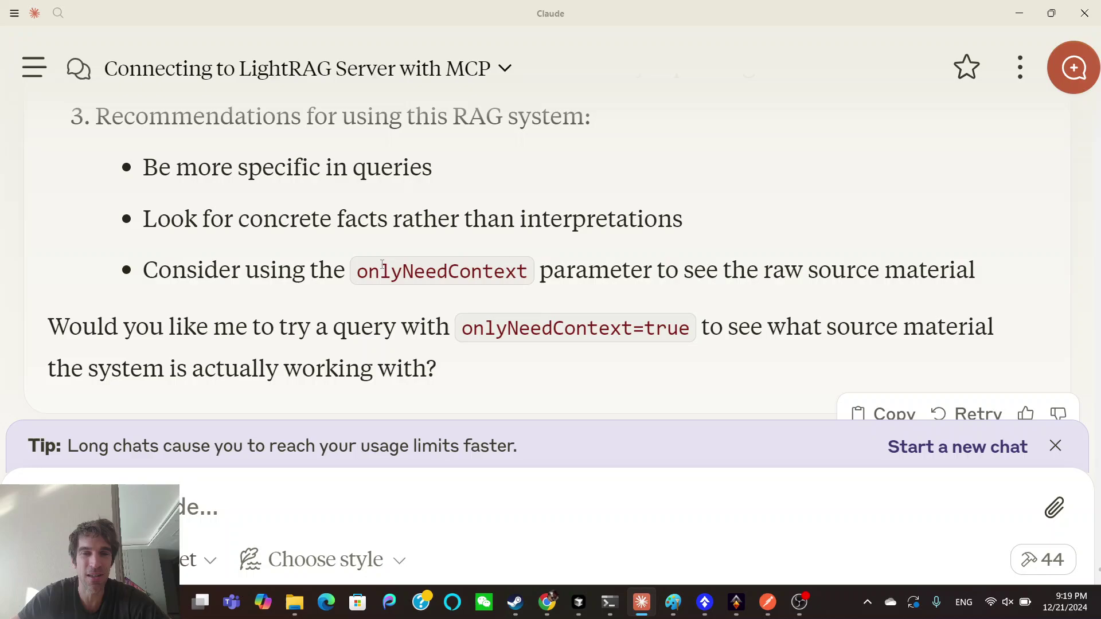
{"action": "scroll", "coordinate": [453, 314], "scroll_direction": "down", "scroll_amount": 1}
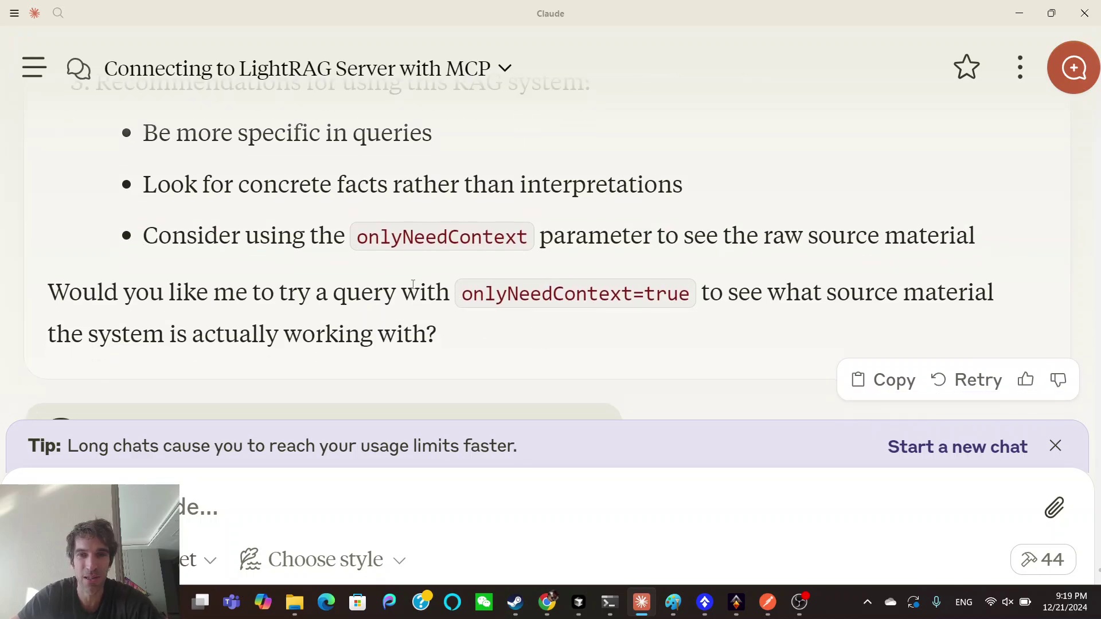
Step: Expand the first lightrag query result under the onlyNeedContext request and check its parameters and returned output
{"action": "scroll", "coordinate": [354, 285], "scroll_direction": "down", "scroll_amount": 5}
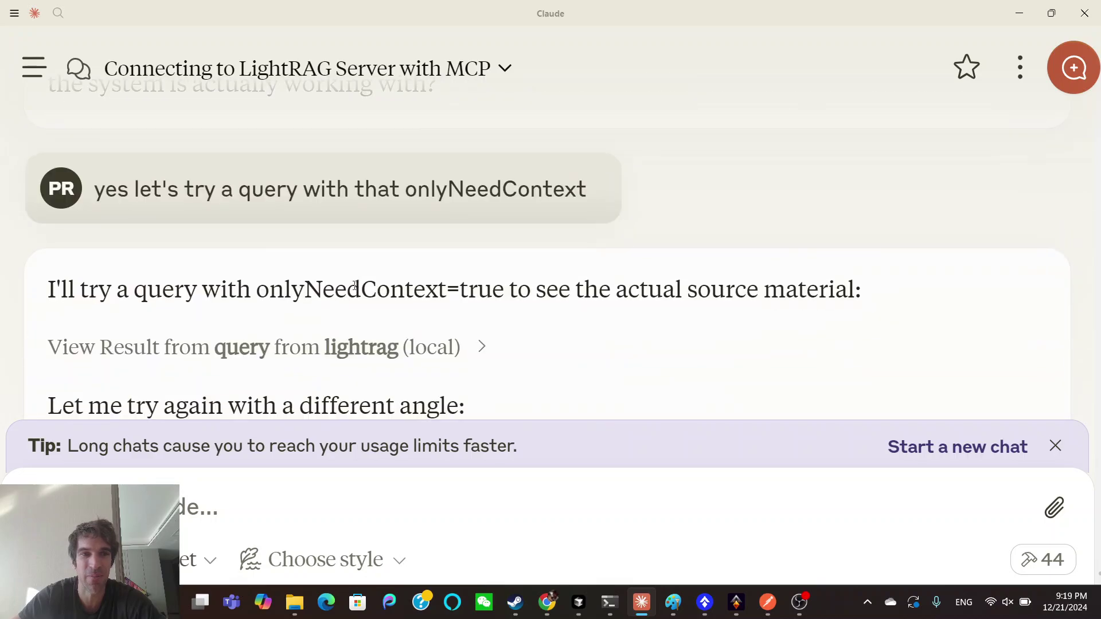
{"action": "left_click", "coordinate": [342, 353]}
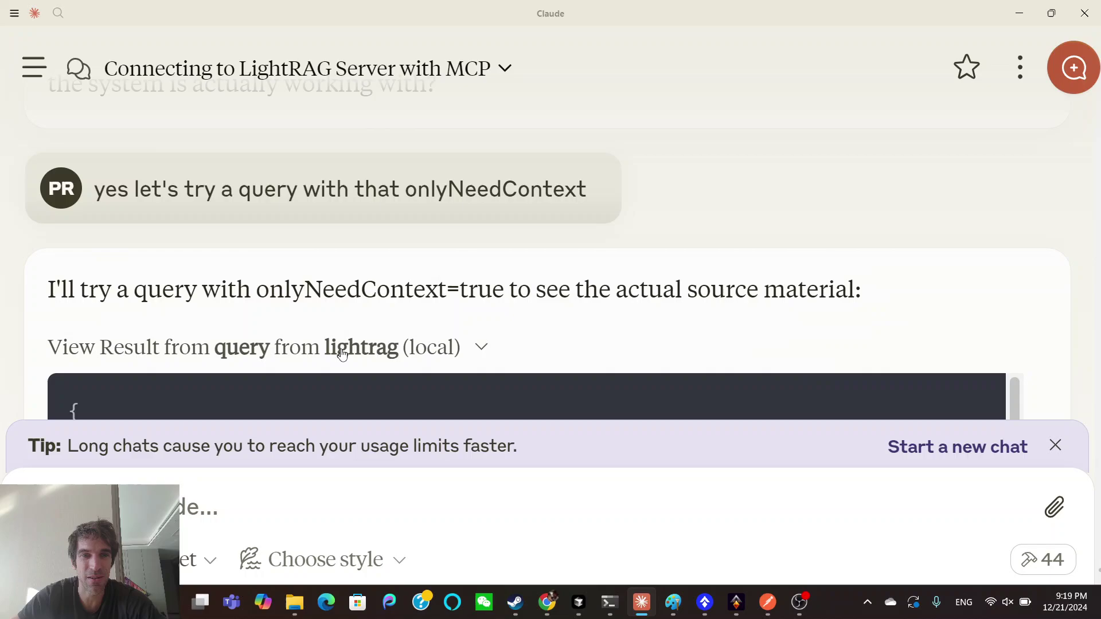
{"action": "scroll", "coordinate": [341, 350], "scroll_direction": "down", "scroll_amount": 2}
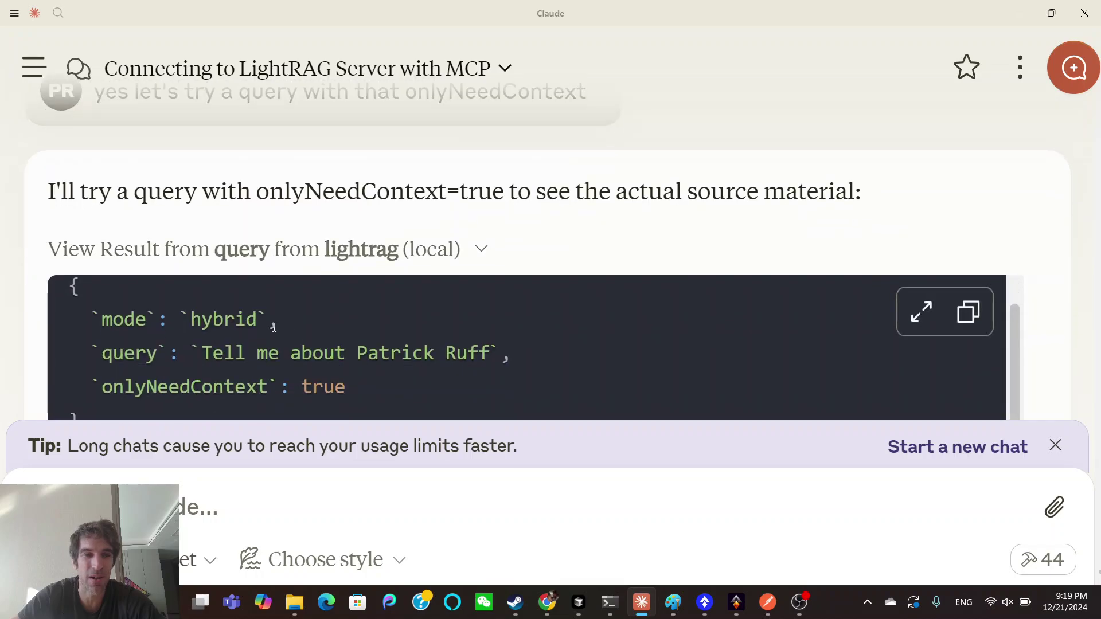
{"action": "scroll", "coordinate": [320, 356], "scroll_direction": "down", "scroll_amount": 1}
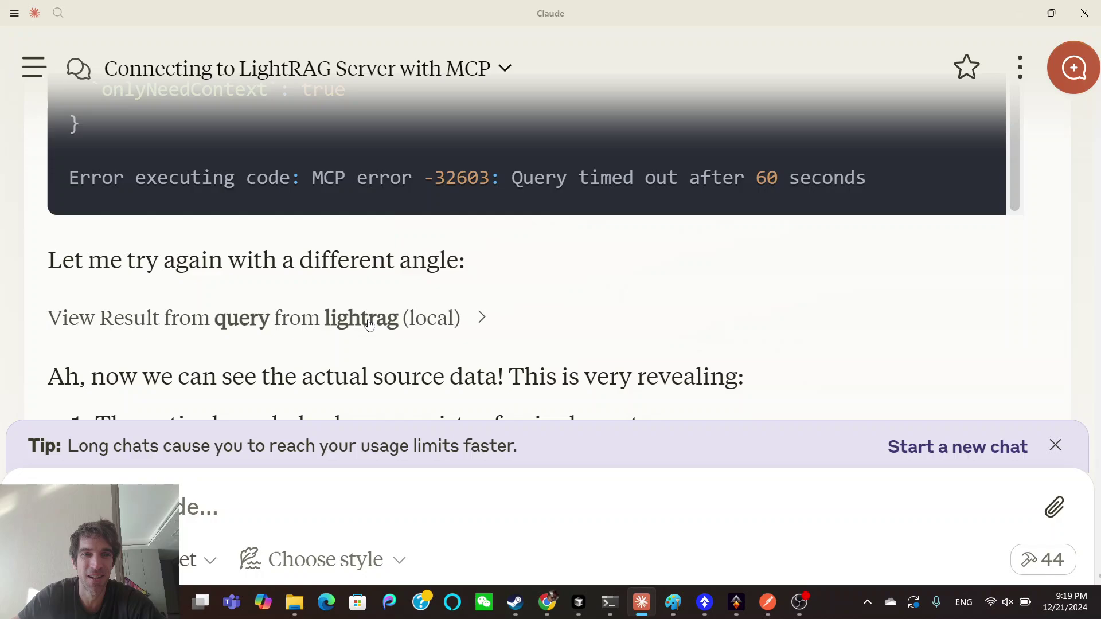
Step: Expand the lightrag query result under "Let me try again with a different angle" and check its mode, query and onlyNeedContext parameters
{"action": "left_click", "coordinate": [369, 318]}
{"action": "scroll", "coordinate": [369, 319], "scroll_direction": "down", "scroll_amount": 3}
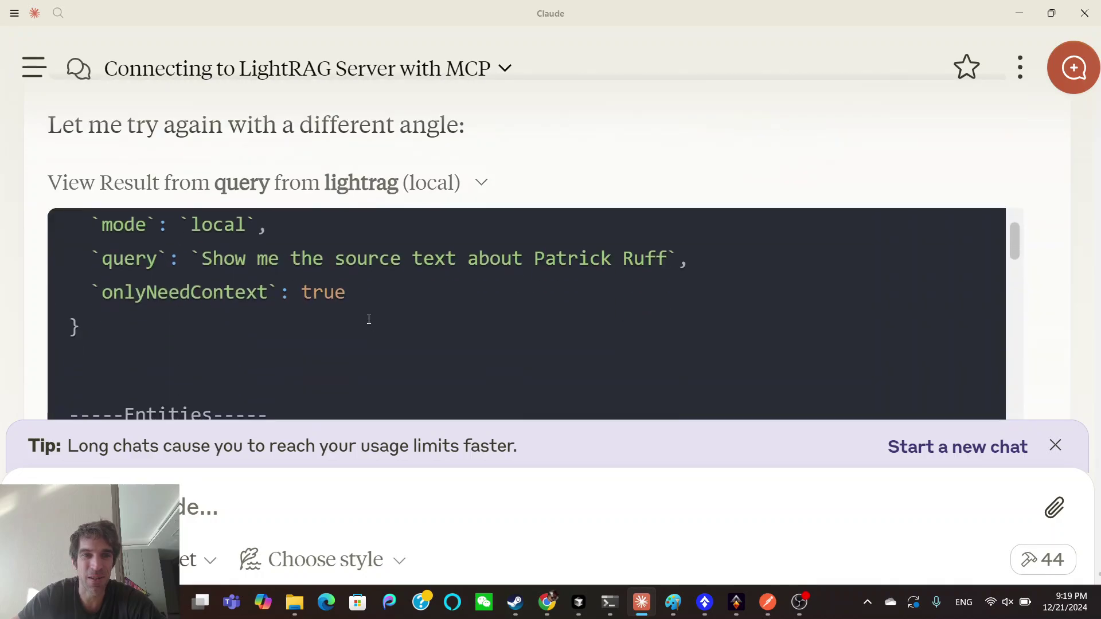
{"action": "scroll", "coordinate": [369, 319], "scroll_direction": "down", "scroll_amount": 1}
{"action": "scroll", "coordinate": [368, 324], "scroll_direction": "up", "scroll_amount": 1}
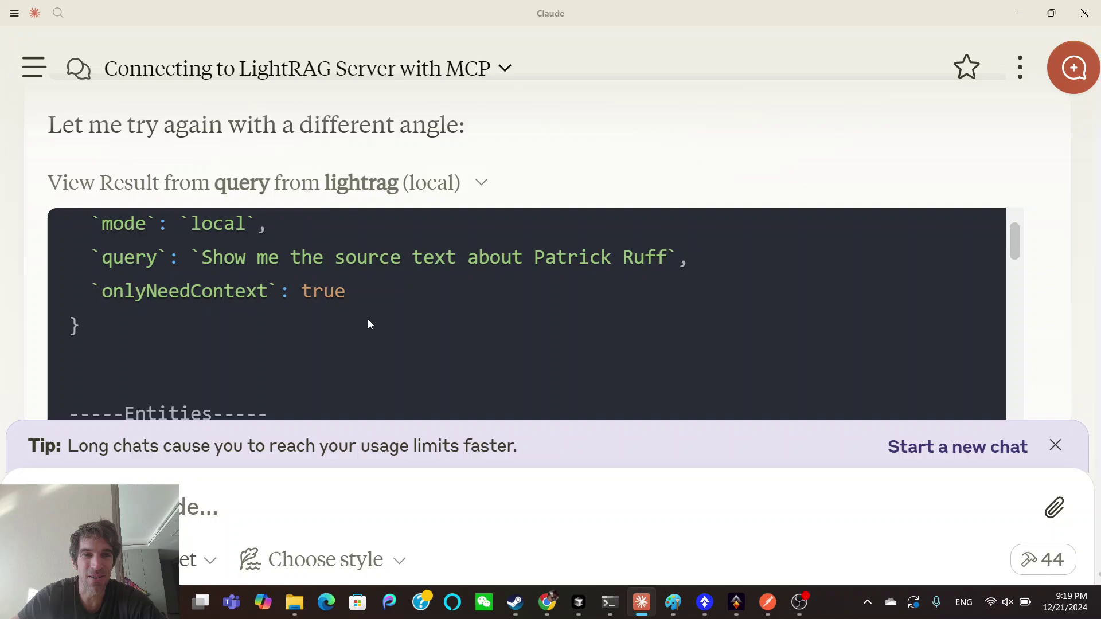
{"action": "scroll", "coordinate": [420, 340], "scroll_direction": "down", "scroll_amount": 1}
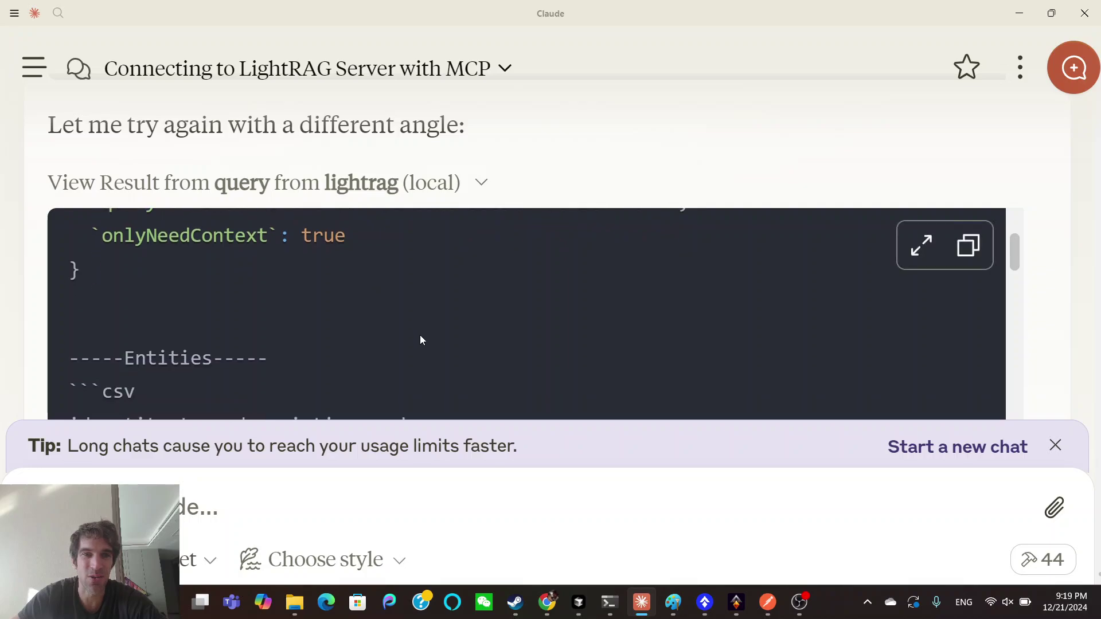
{"action": "scroll", "coordinate": [401, 340], "scroll_direction": "down", "scroll_amount": 1}
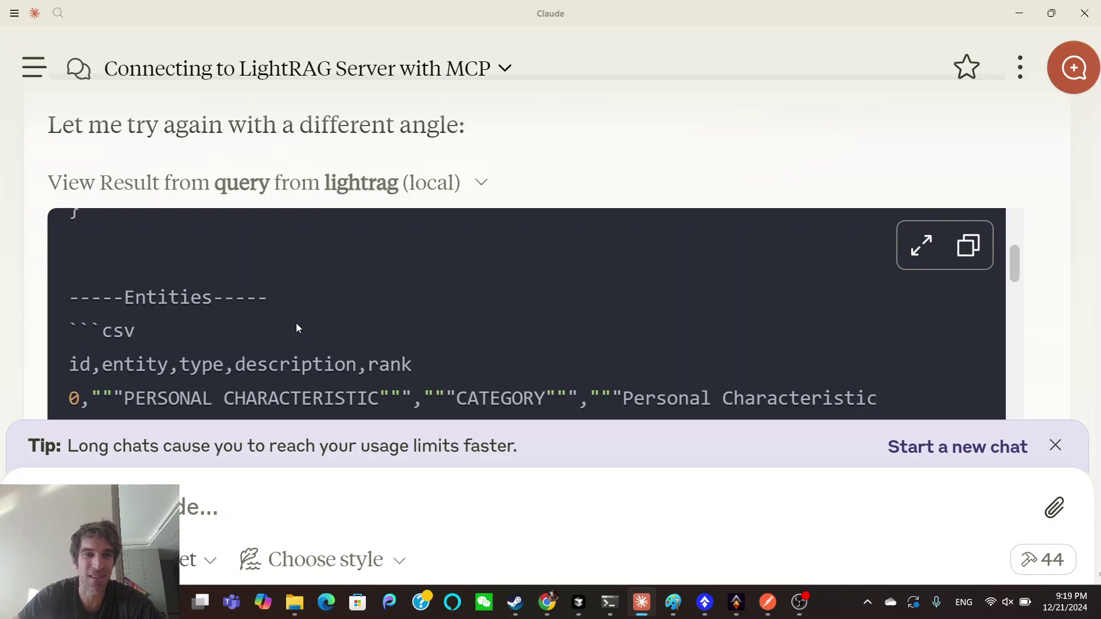
Step: Read through the Entities section of the returned context, checking each entity's type and description
{"action": "scroll", "coordinate": [296, 325], "scroll_direction": "down", "scroll_amount": 1}
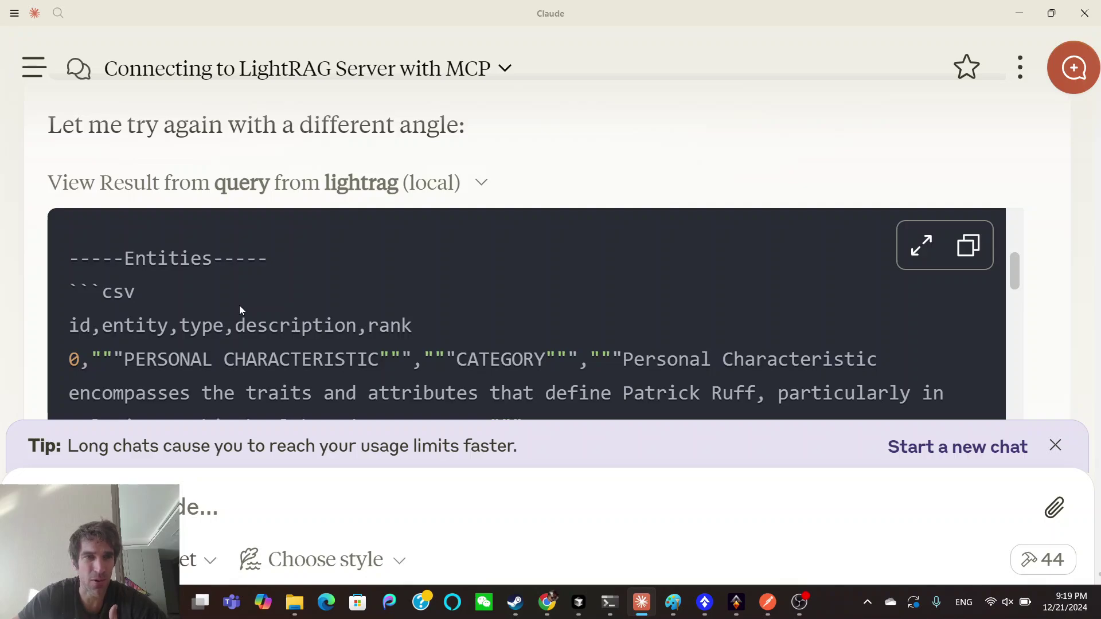
{"action": "scroll", "coordinate": [240, 309], "scroll_direction": "down", "scroll_amount": 1}
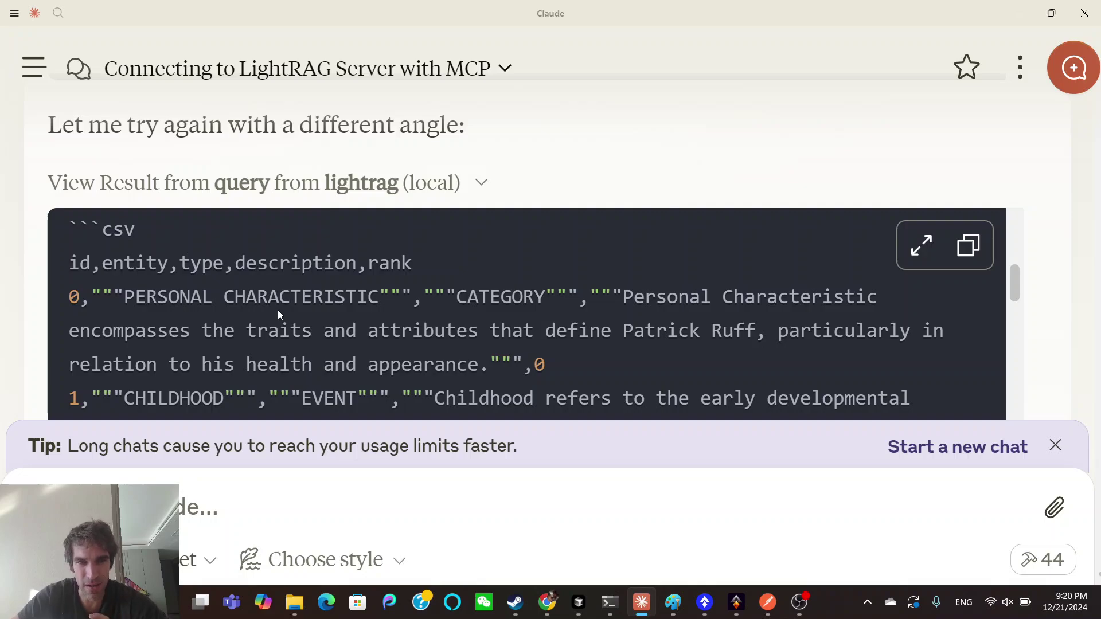
{"action": "scroll", "coordinate": [297, 318], "scroll_direction": "down", "scroll_amount": 1}
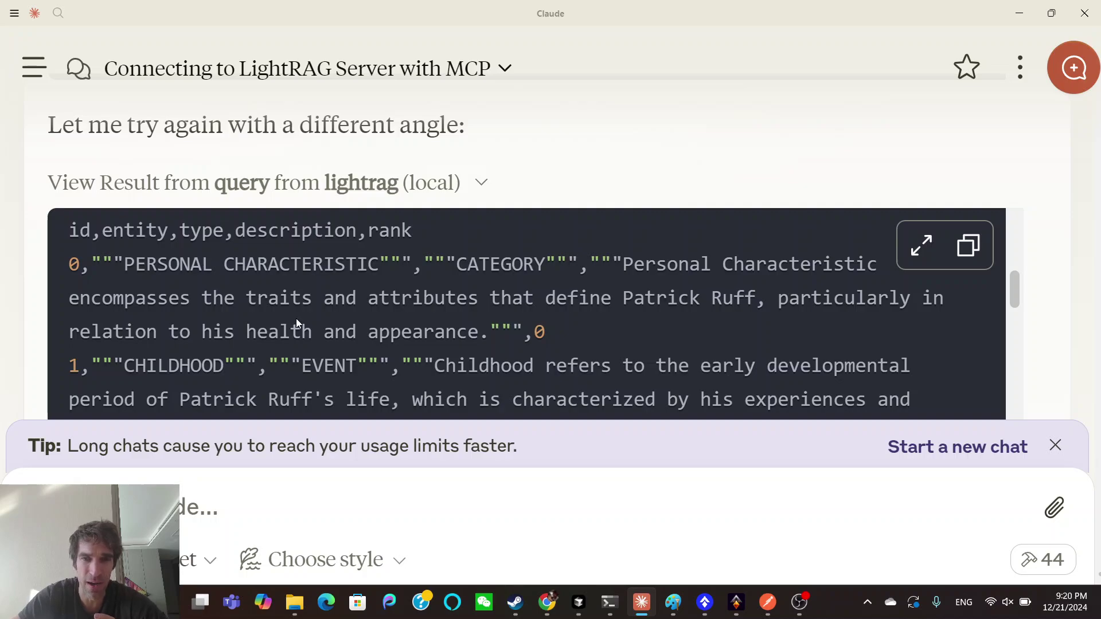
{"action": "scroll", "coordinate": [342, 323], "scroll_direction": "down", "scroll_amount": 1}
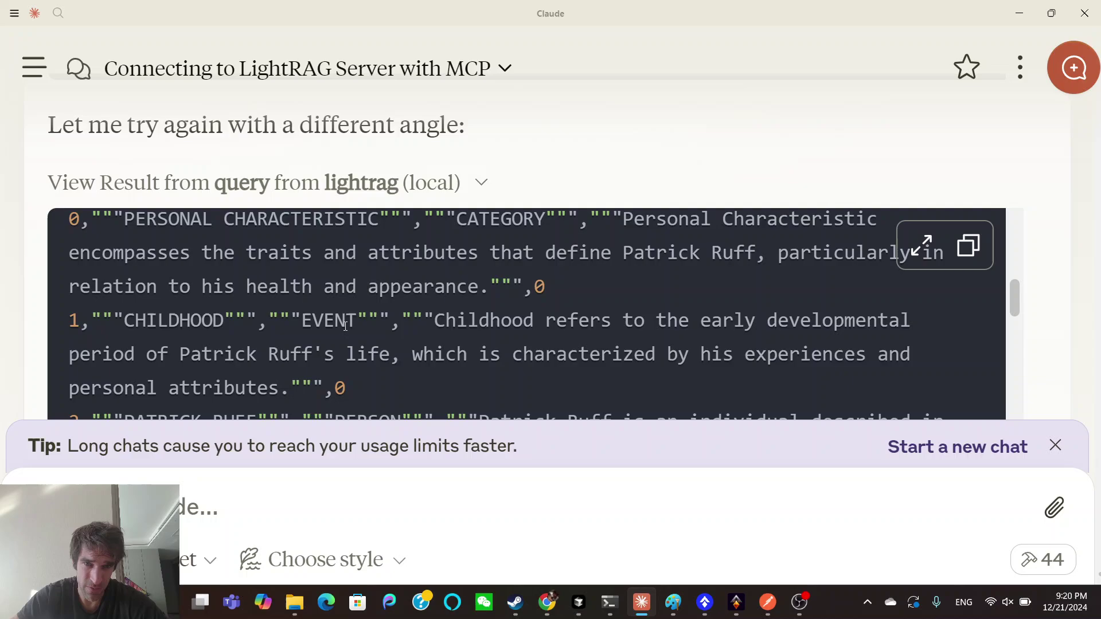
{"action": "scroll", "coordinate": [345, 325], "scroll_direction": "down", "scroll_amount": 2}
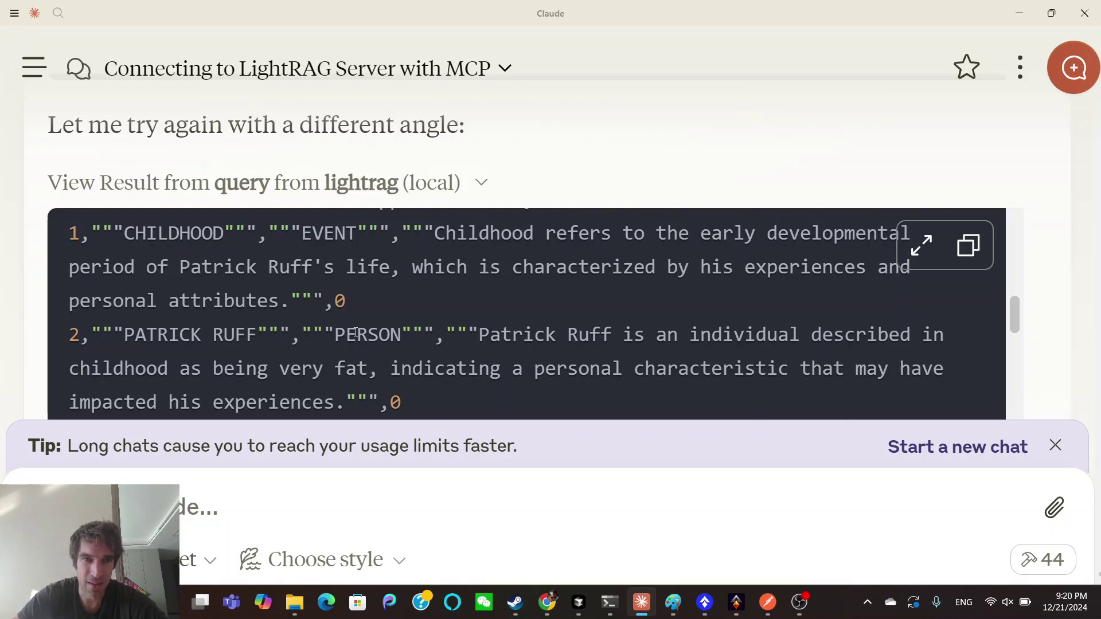
{"action": "scroll", "coordinate": [355, 333], "scroll_direction": "up", "scroll_amount": 3}
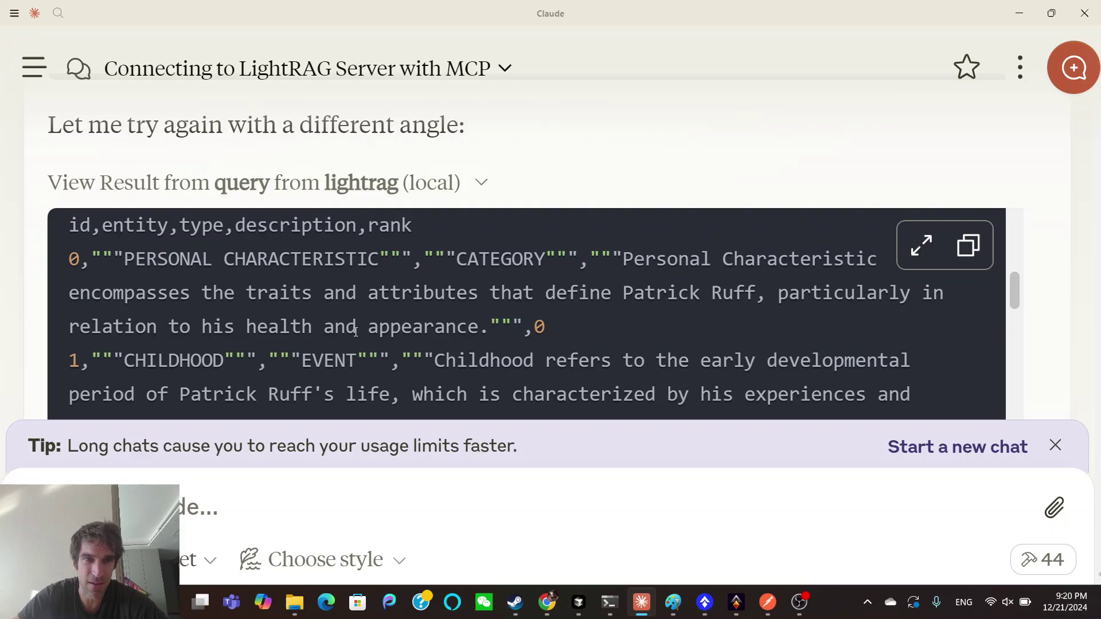
{"action": "scroll", "coordinate": [356, 332], "scroll_direction": "down", "scroll_amount": 3}
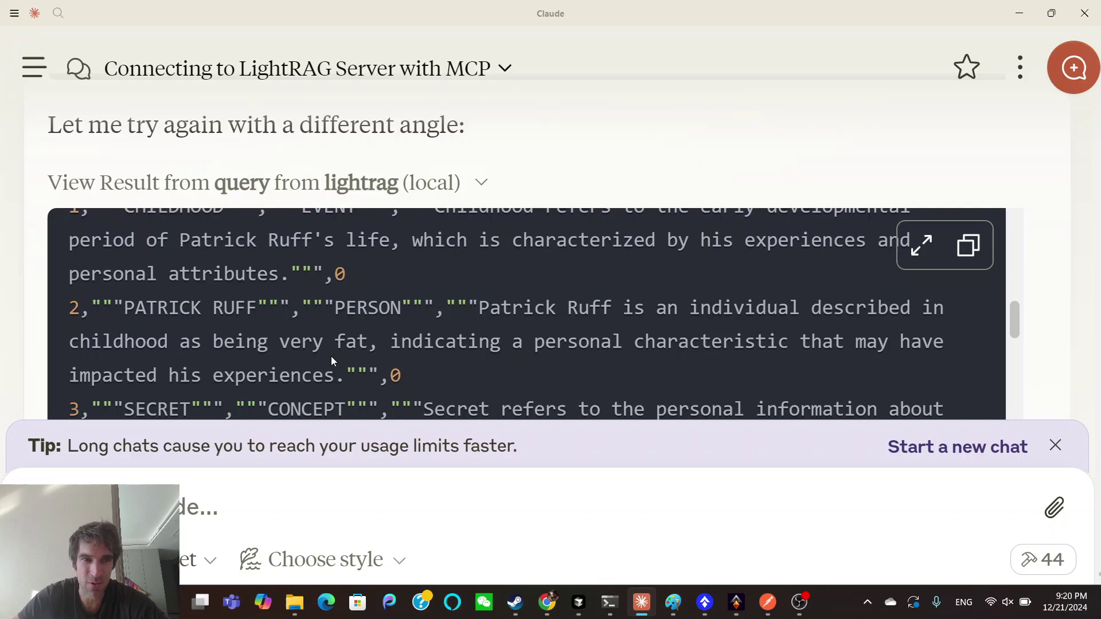
{"action": "scroll", "coordinate": [311, 345], "scroll_direction": "down", "scroll_amount": 1}
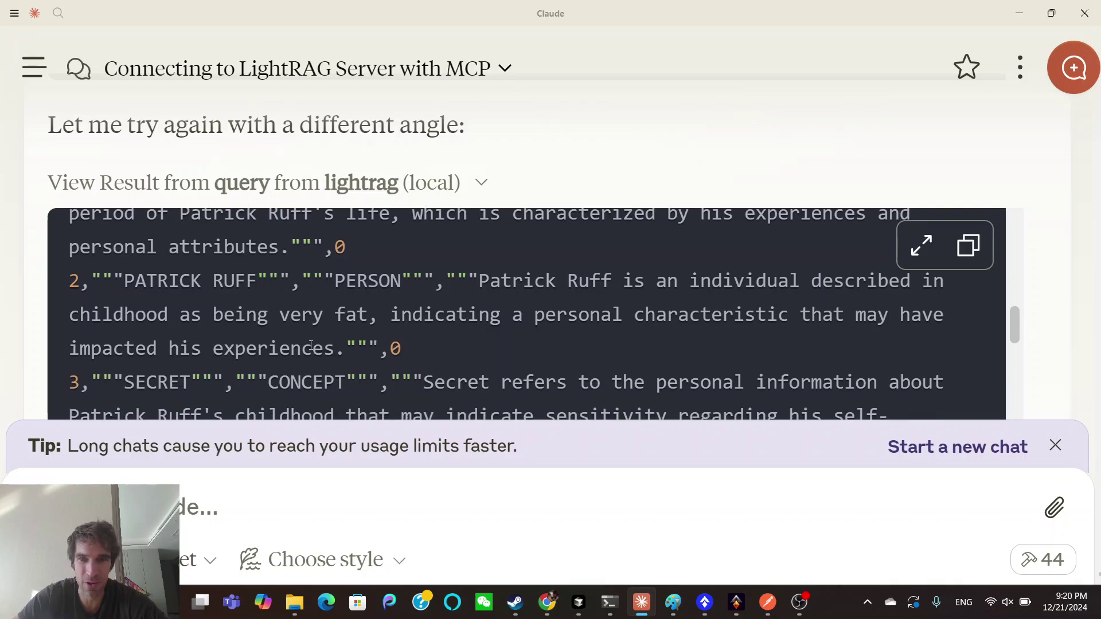
{"action": "scroll", "coordinate": [268, 347], "scroll_direction": "down", "scroll_amount": 2}
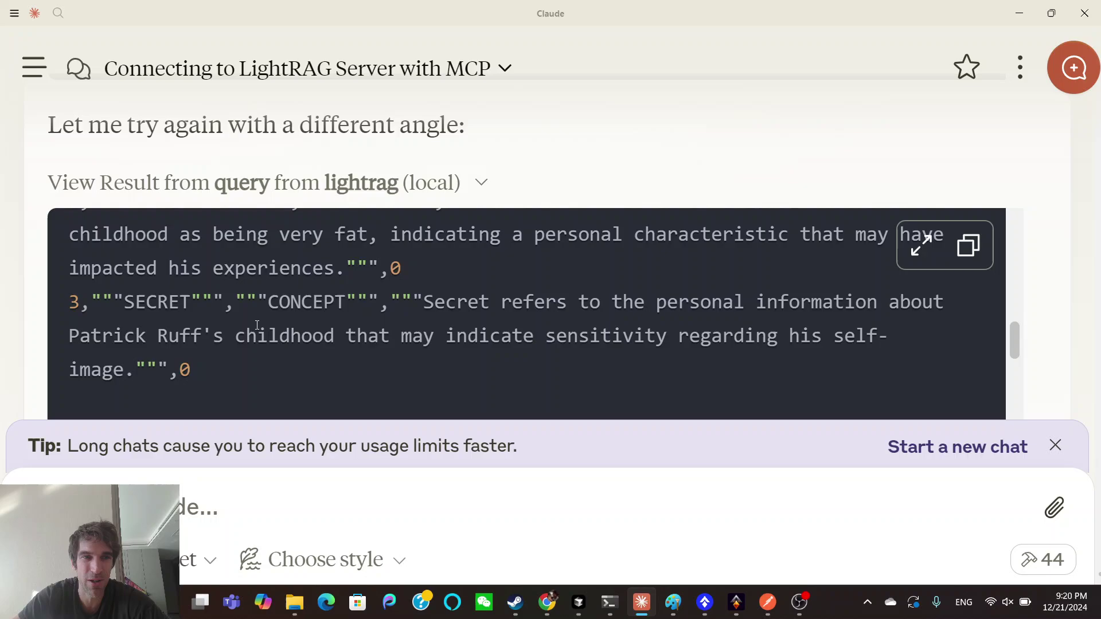
{"action": "scroll", "coordinate": [256, 325], "scroll_direction": "down", "scroll_amount": 1}
{"action": "scroll", "coordinate": [297, 328], "scroll_direction": "down", "scroll_amount": 1}
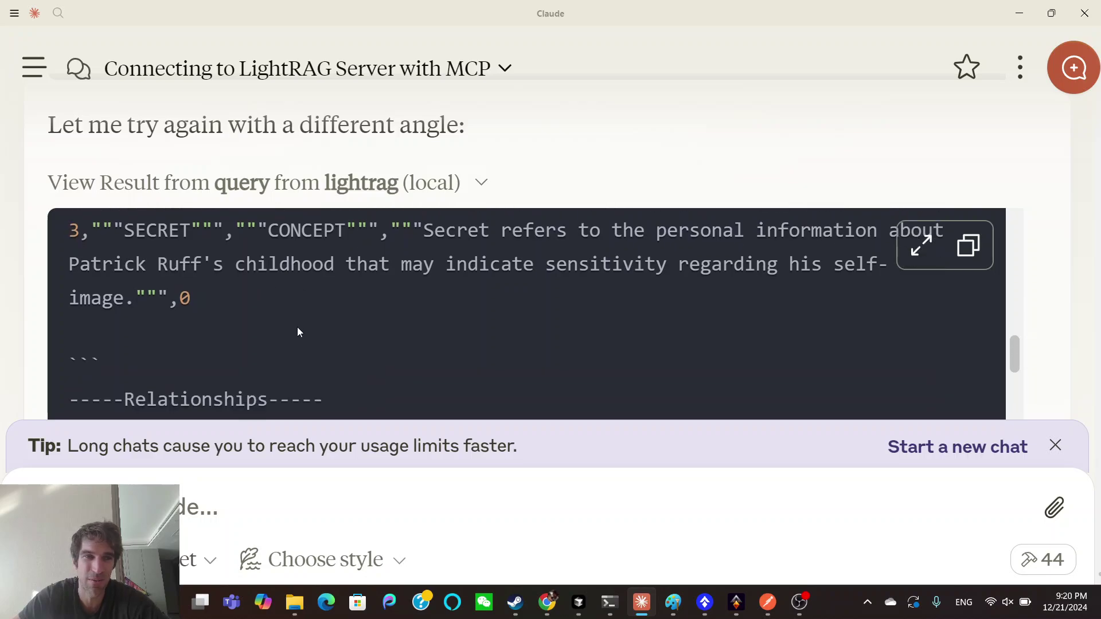
Step: Examine the Relationships and Sources sections of the returned context, including the stored source text
{"action": "scroll", "coordinate": [297, 332], "scroll_direction": "down", "scroll_amount": 6}
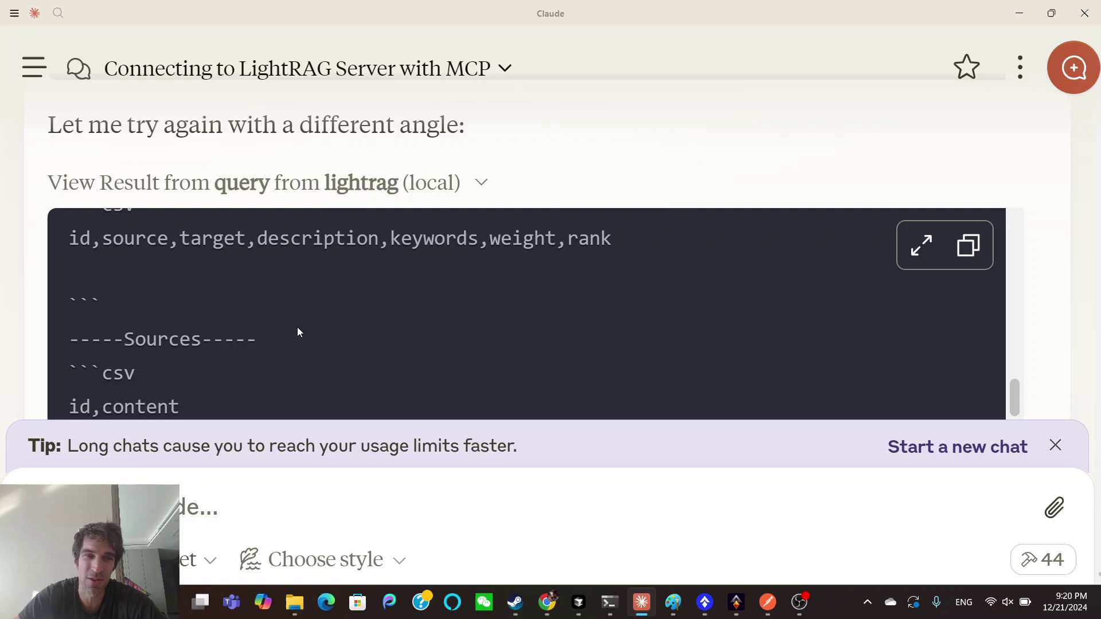
{"action": "scroll", "coordinate": [297, 331], "scroll_direction": "down", "scroll_amount": 2}
{"action": "scroll", "coordinate": [297, 329], "scroll_direction": "down", "scroll_amount": 1}
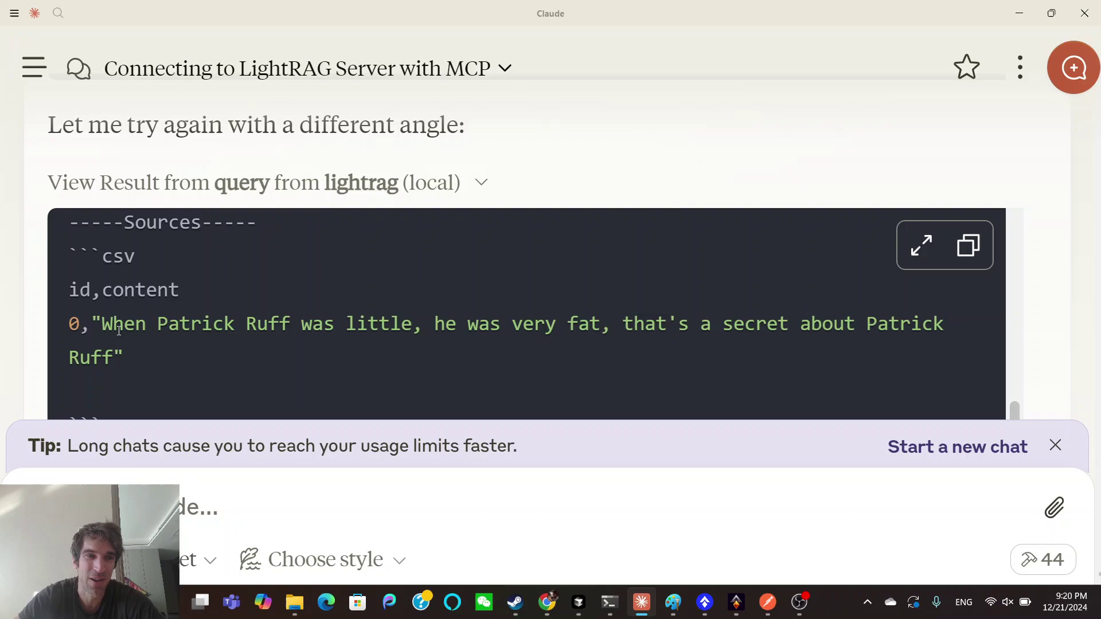
{"action": "scroll", "coordinate": [163, 366], "scroll_direction": "down", "scroll_amount": 1}
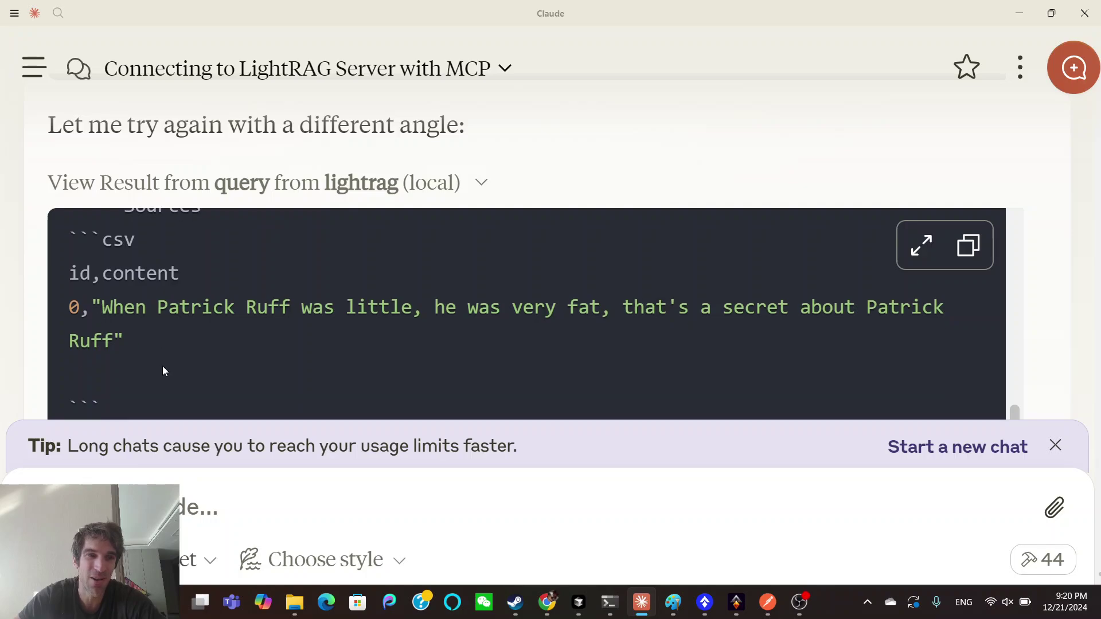
Step: Read Claude's conclusions on the source data, created entities and relationships, through to its closing question about adding more information
{"action": "scroll", "coordinate": [219, 339], "scroll_direction": "down", "scroll_amount": 4}
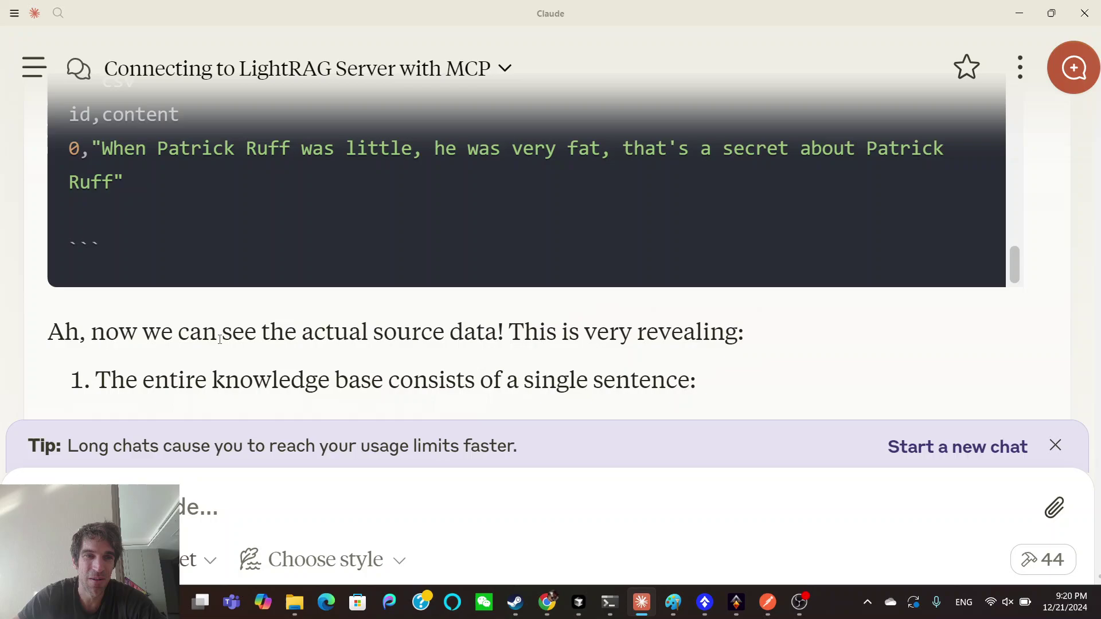
{"action": "scroll", "coordinate": [220, 342], "scroll_direction": "down", "scroll_amount": 1}
{"action": "scroll", "coordinate": [222, 344], "scroll_direction": "down", "scroll_amount": 1}
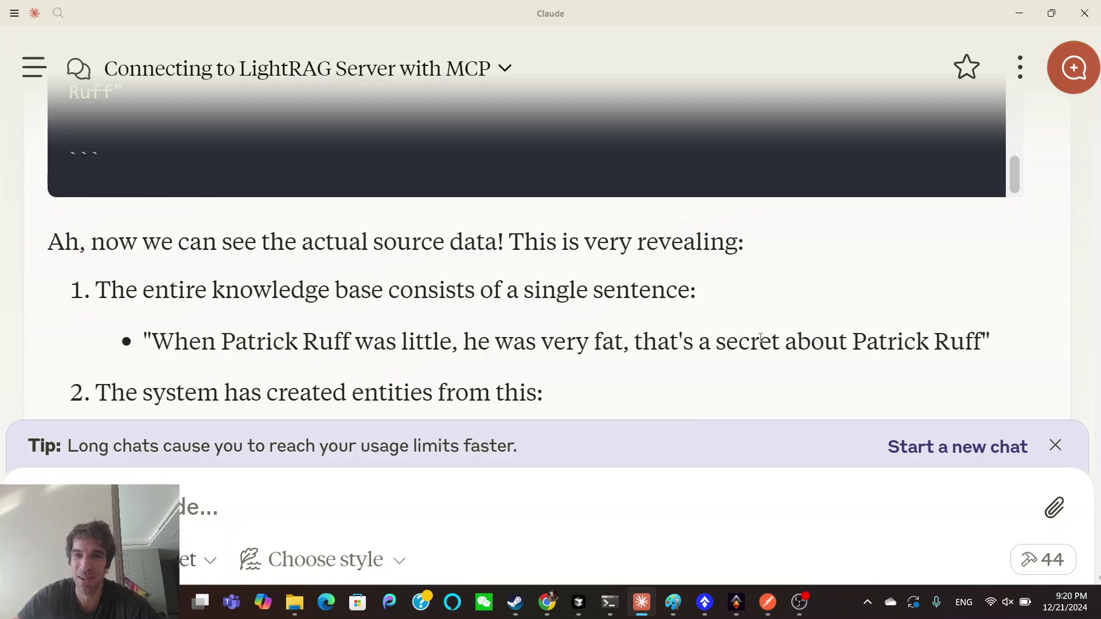
{"action": "scroll", "coordinate": [387, 288], "scroll_direction": "down", "scroll_amount": 3}
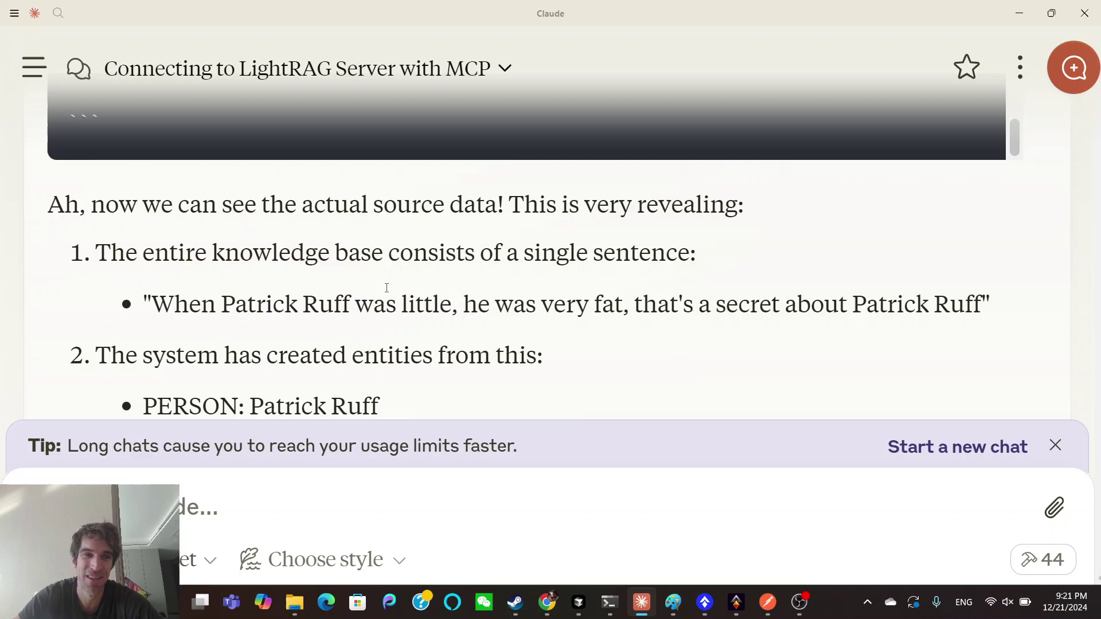
{"action": "scroll", "coordinate": [387, 292], "scroll_direction": "down", "scroll_amount": 2}
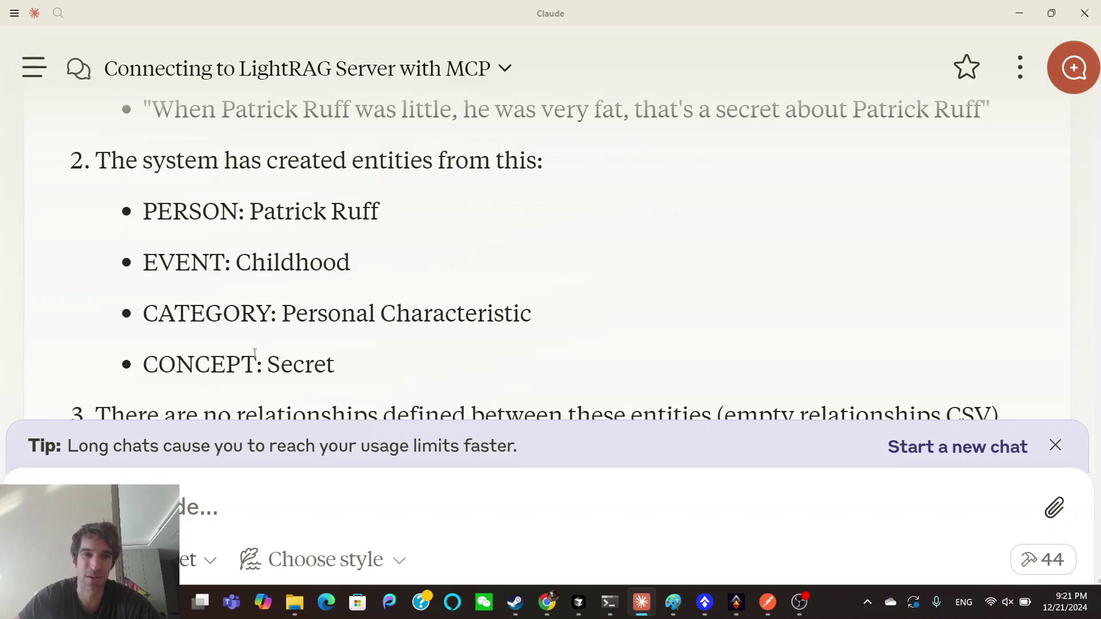
{"action": "scroll", "coordinate": [319, 351], "scroll_direction": "down", "scroll_amount": 1}
{"action": "scroll", "coordinate": [319, 351], "scroll_direction": "down", "scroll_amount": 1}
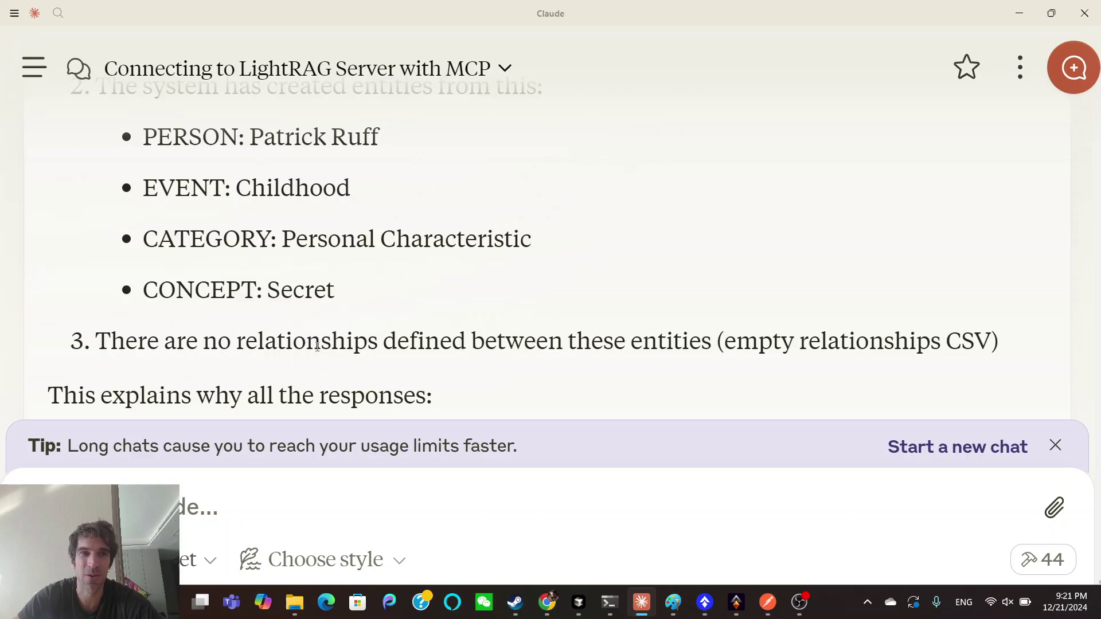
{"action": "scroll", "coordinate": [319, 352], "scroll_direction": "up", "scroll_amount": 1}
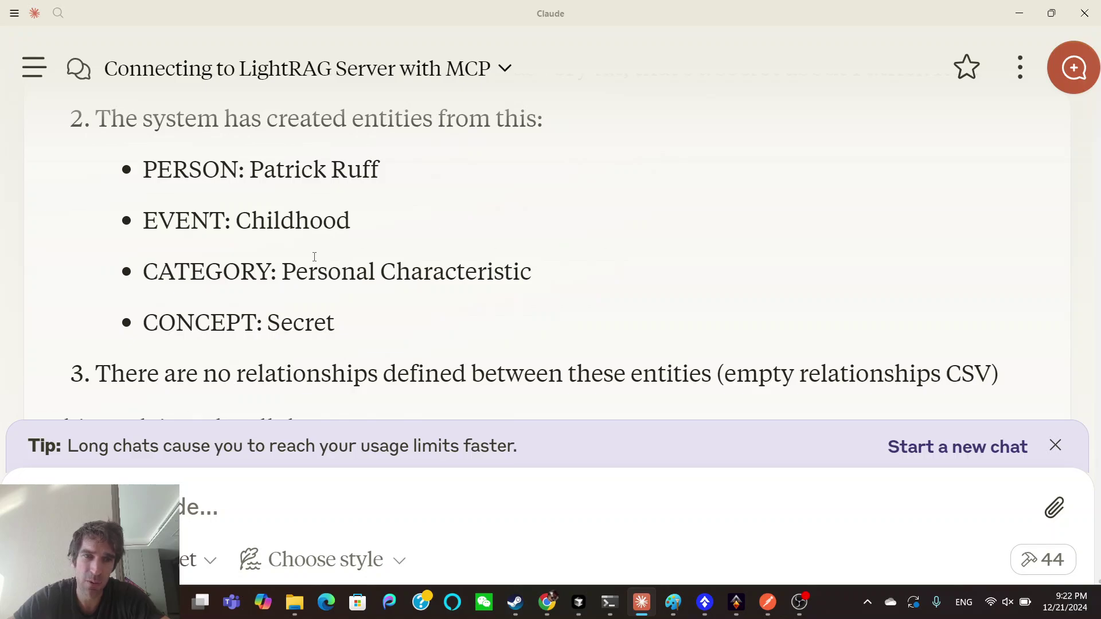
{"action": "scroll", "coordinate": [314, 257], "scroll_direction": "down", "scroll_amount": 4}
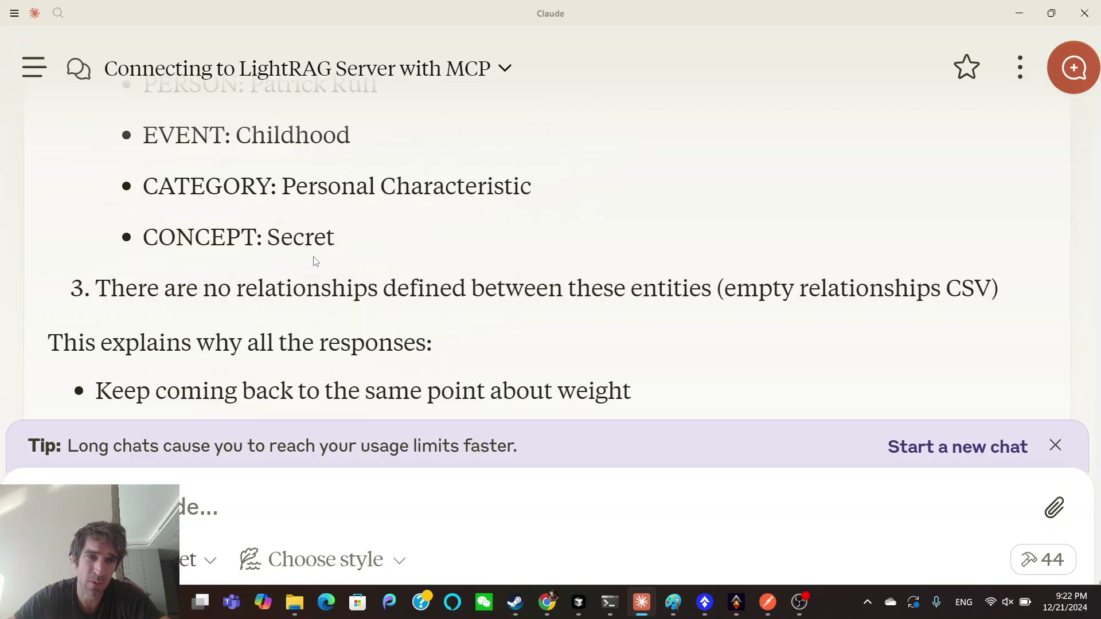
{"action": "scroll", "coordinate": [314, 257], "scroll_direction": "down", "scroll_amount": 6}
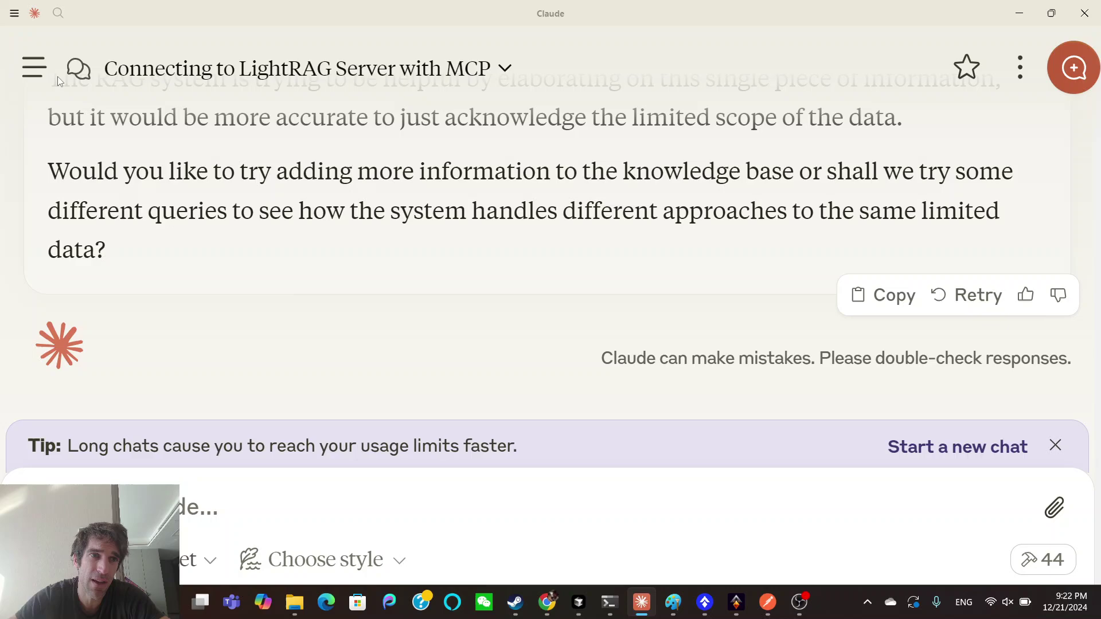
Step: Switch to the recent chat "Querying RAG Database on Syria Control" and close the chat list
{"action": "left_click", "coordinate": [35, 68]}
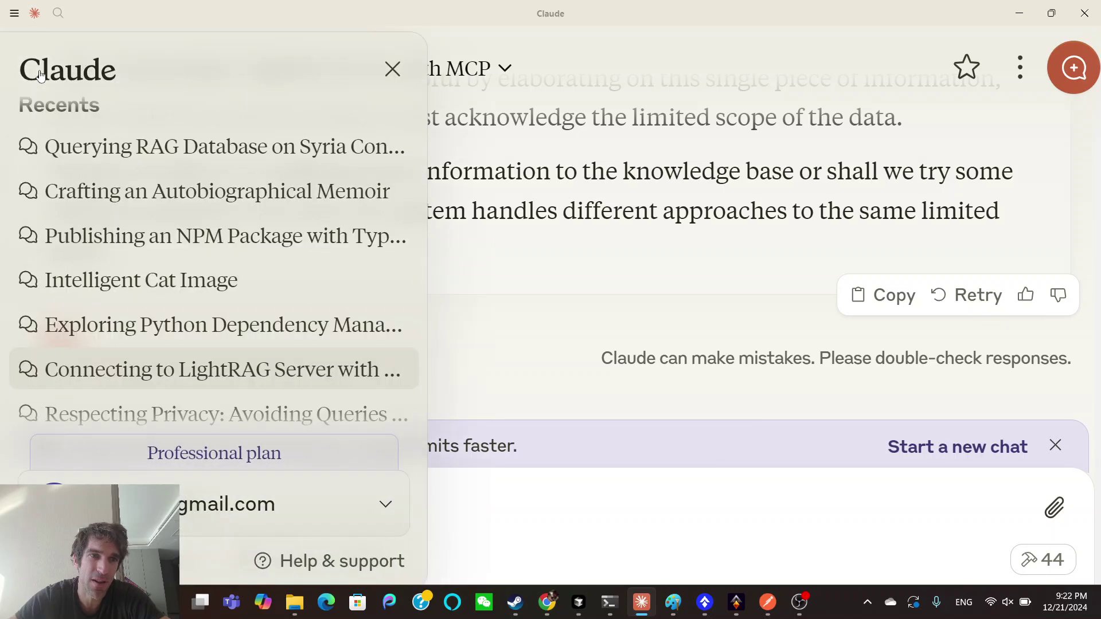
{"action": "left_click", "coordinate": [174, 145]}
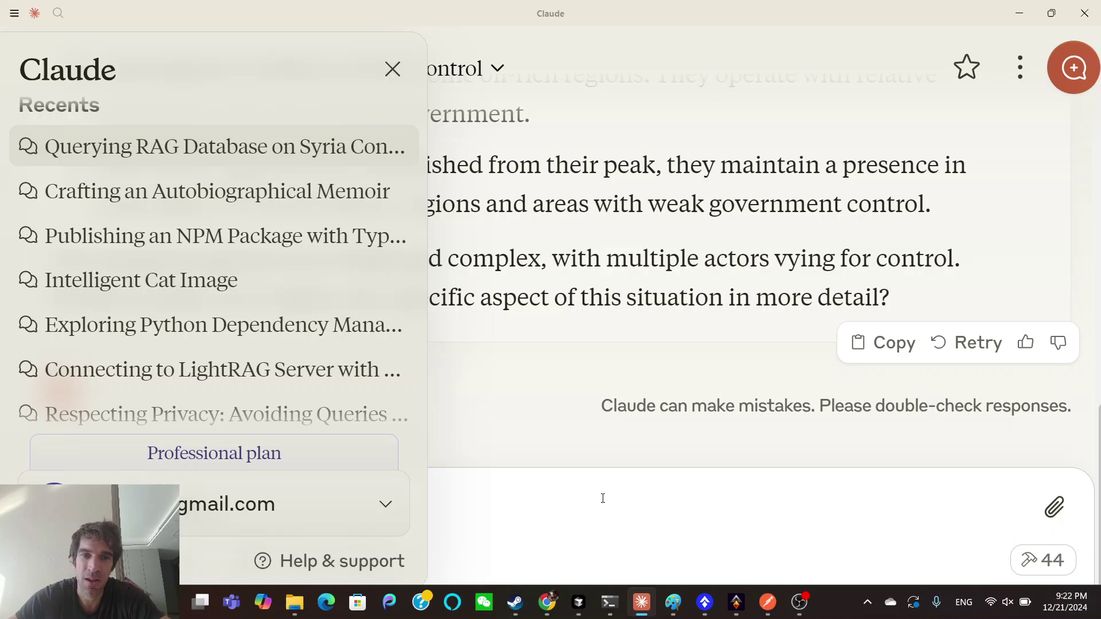
{"action": "left_click", "coordinate": [382, 74]}
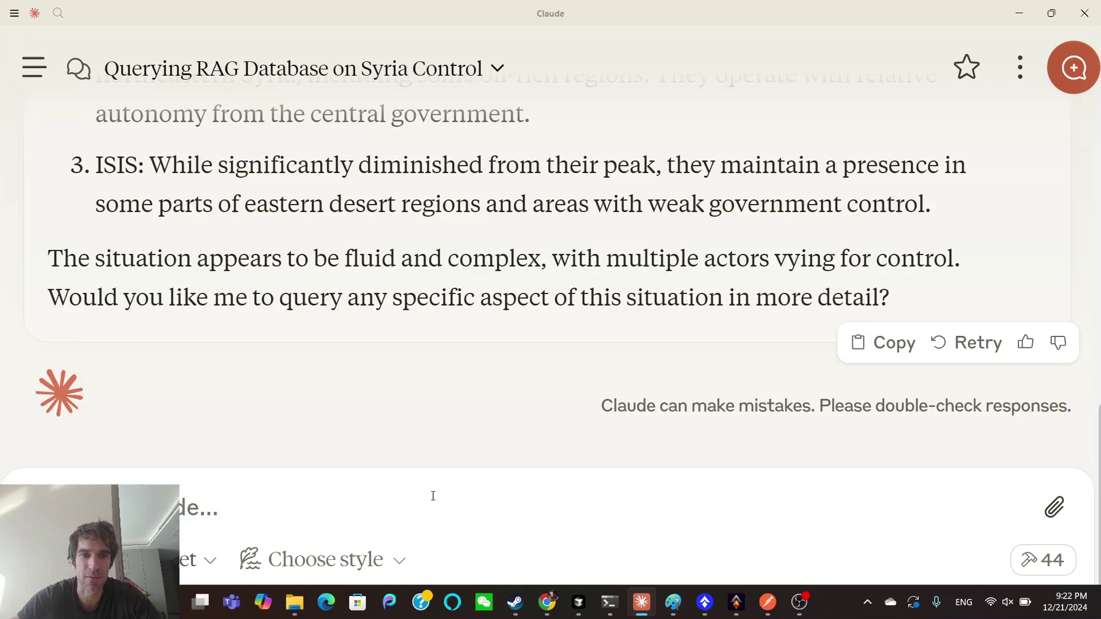
Step: Send Claude the prompt "do the query again but make sure to only get the context, so set the context variable in the query to true"
{"action": "type", "text": "w"}
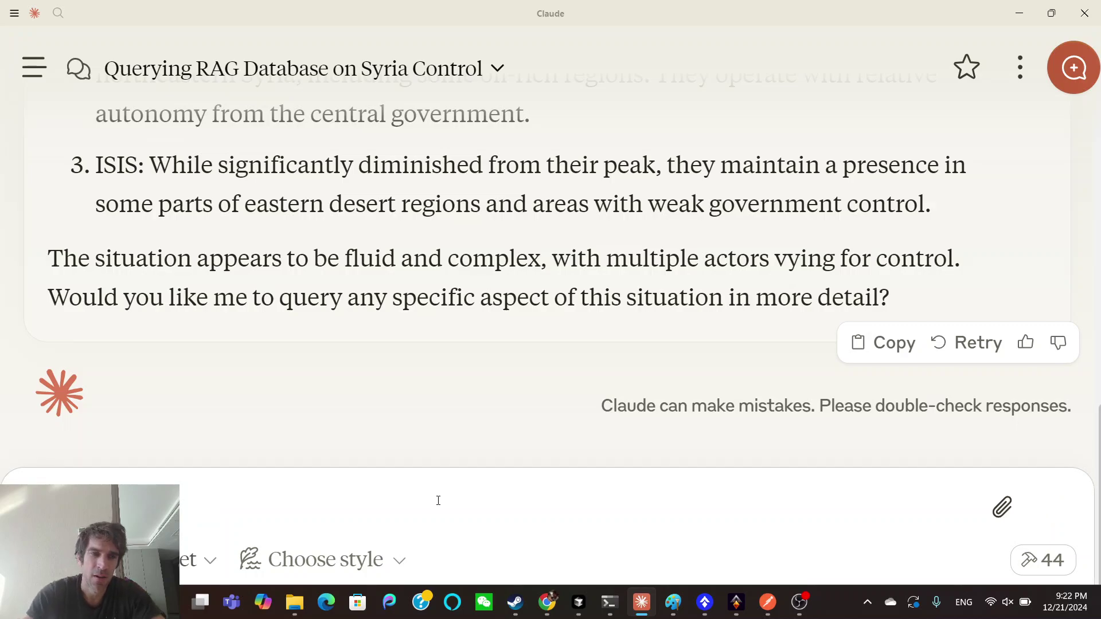
{"action": "type", "text": "again but mak"}
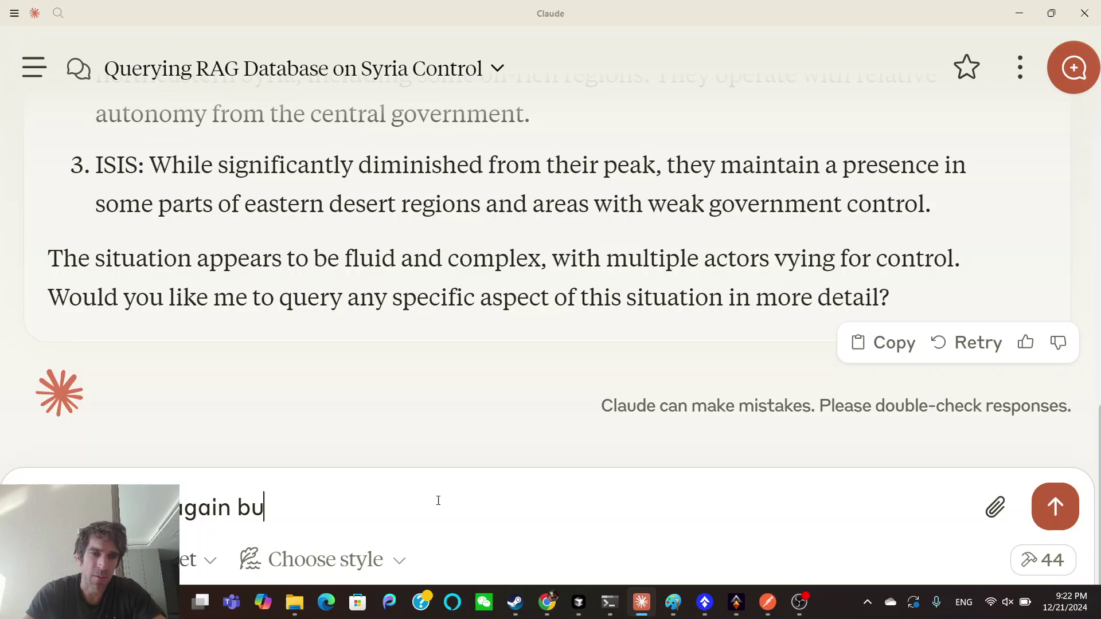
{"action": "type", "text": "e sure to "}
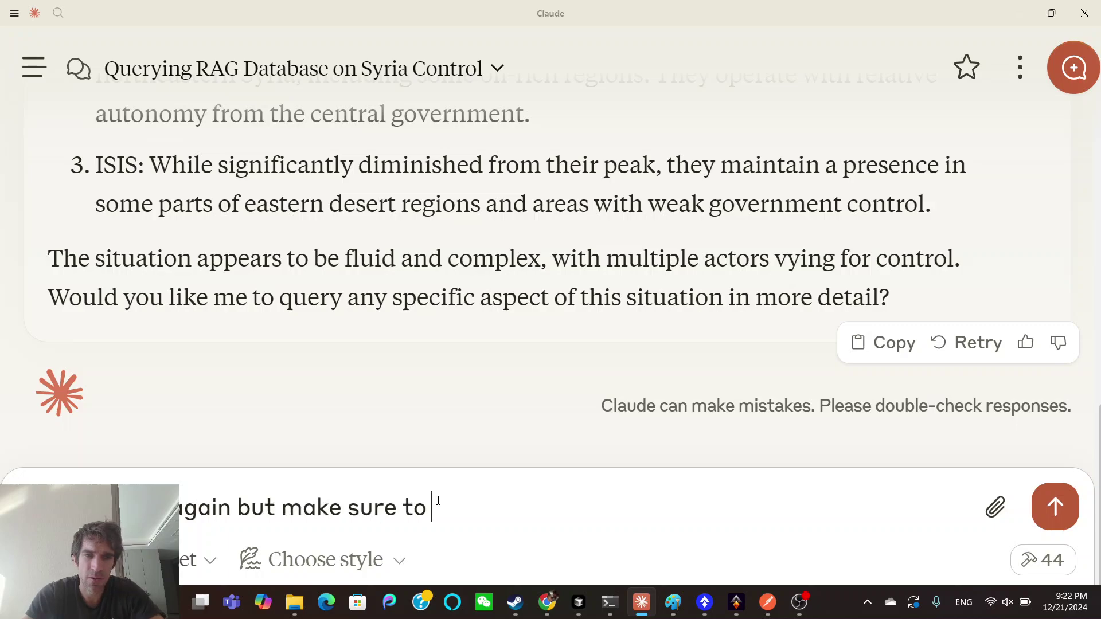
{"action": "type", "text": "only get "}
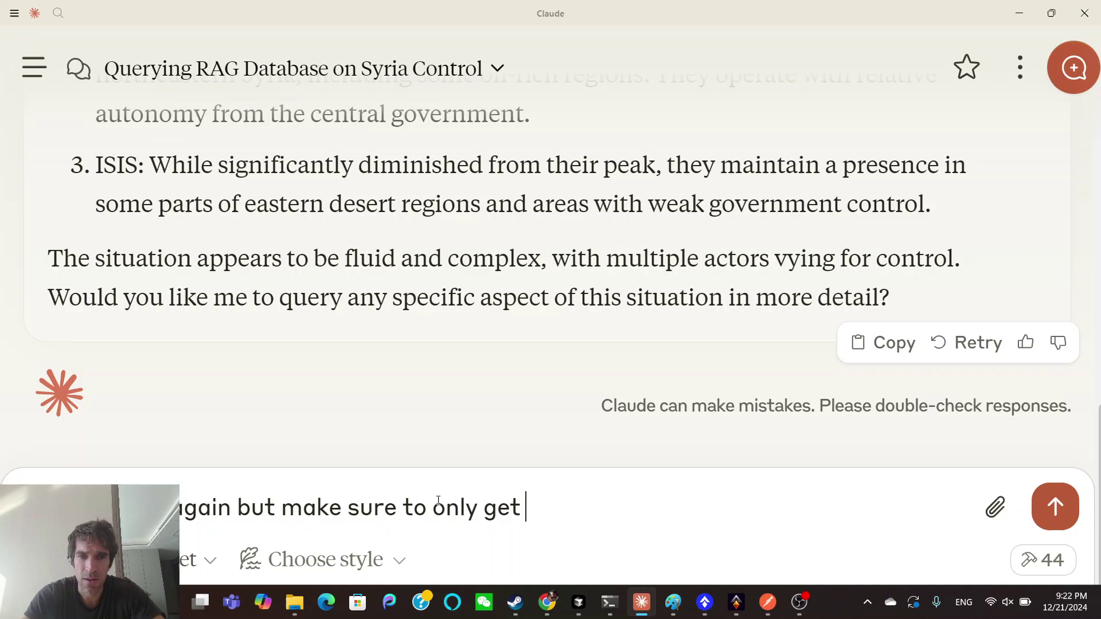
{"action": "type", "text": "the c"}
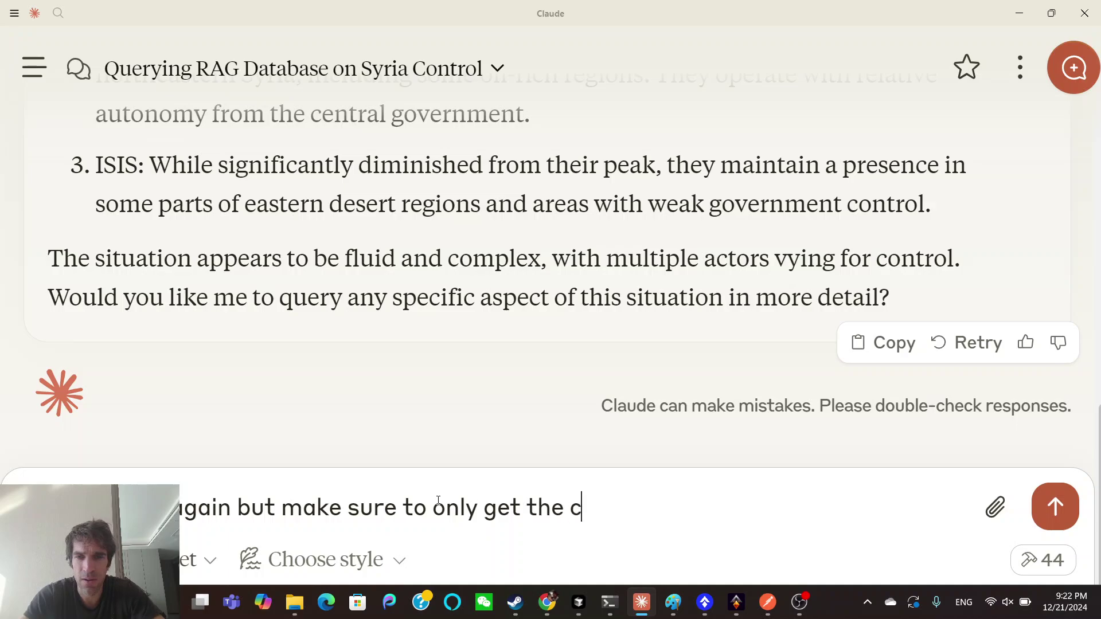
{"action": "type", "text": "ontext, so set"}
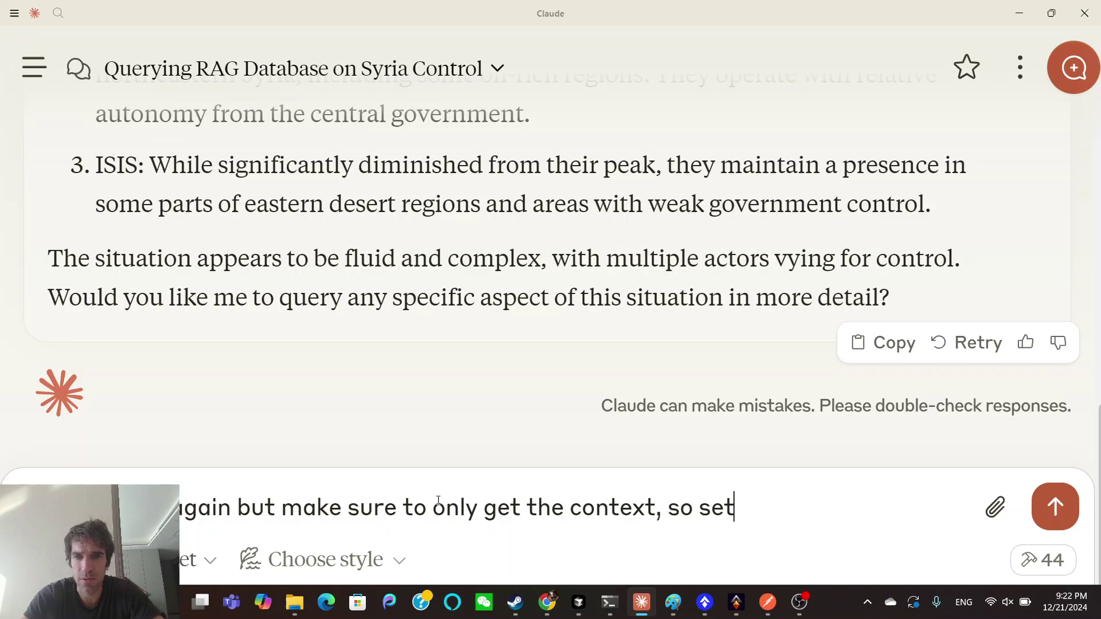
{"action": "type", "text": " the Cont"}
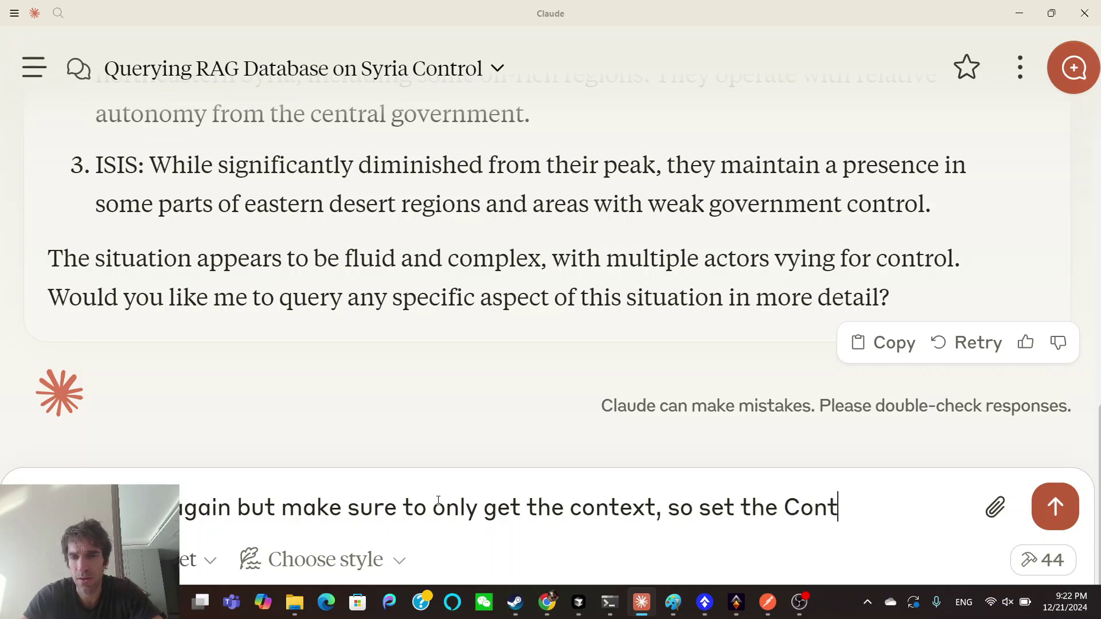
{"action": "key", "text": "BackSpace"}
{"action": "key", "text": "BackSpace"}
{"action": "key", "text": "BackSpace"}
{"action": "key", "text": "BackSpace"}
{"action": "type", "text": "context"}
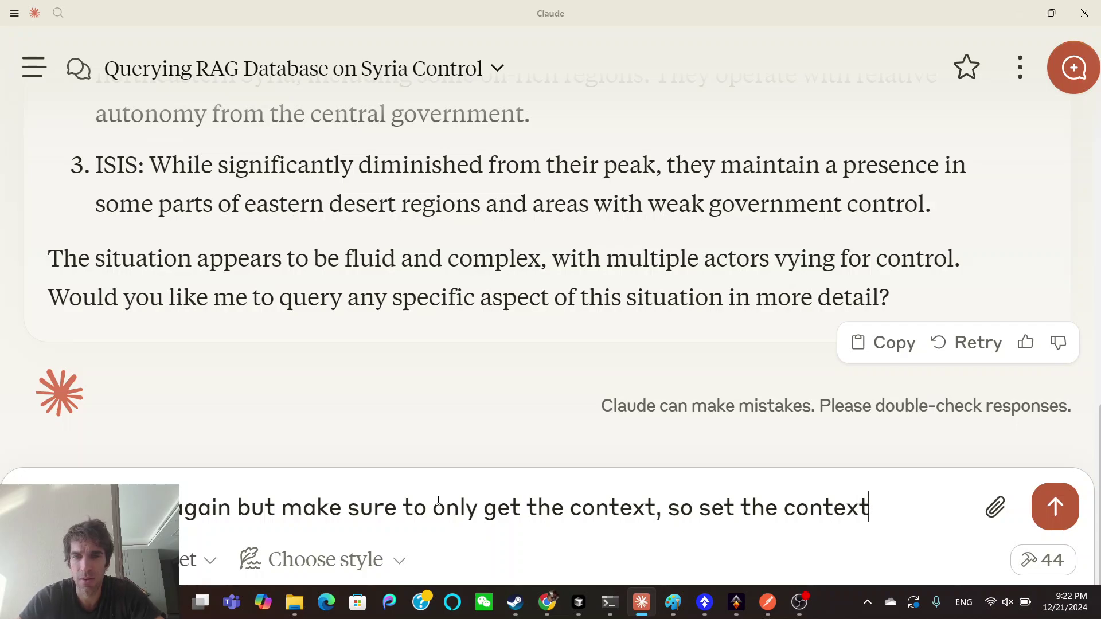
{"action": "type", "text": " variable in the query to t"}
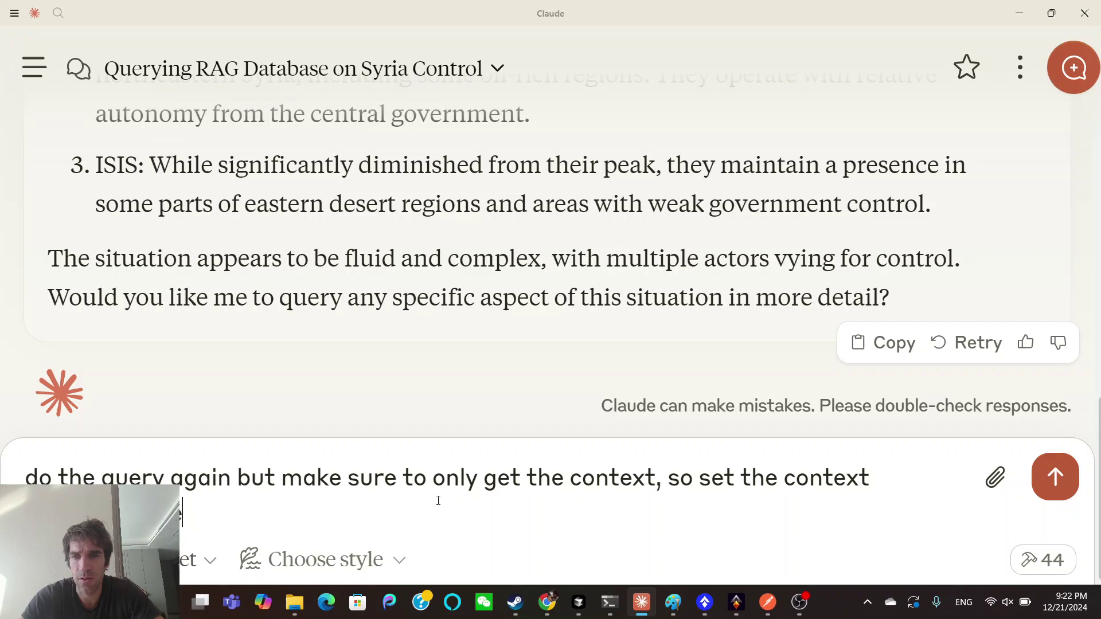
{"action": "type", "text": "rue"}
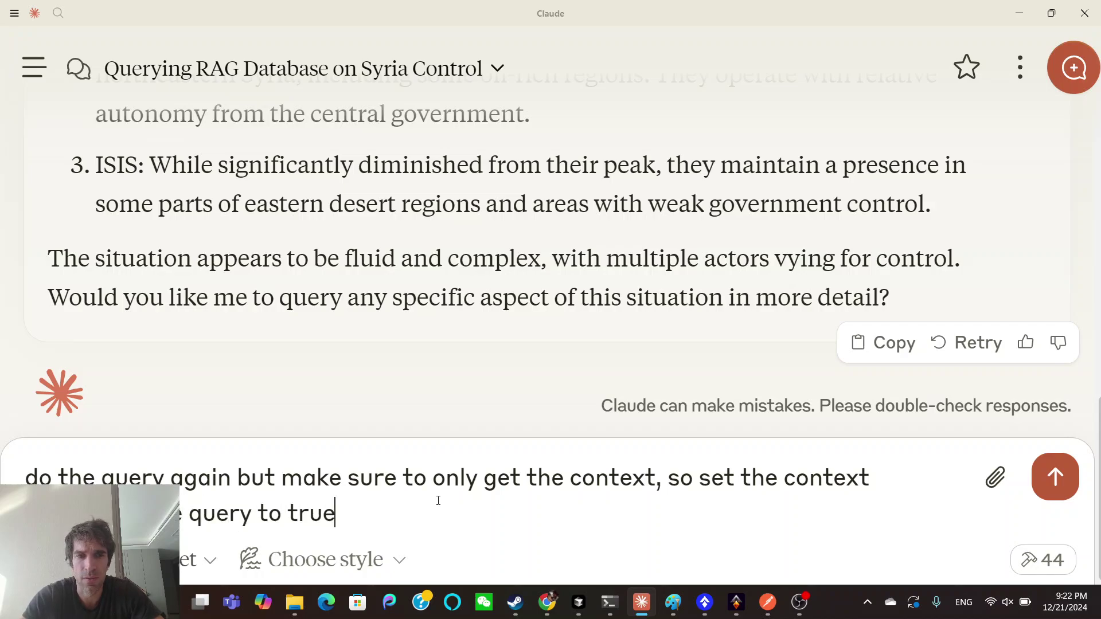
{"action": "key", "text": "Return"}
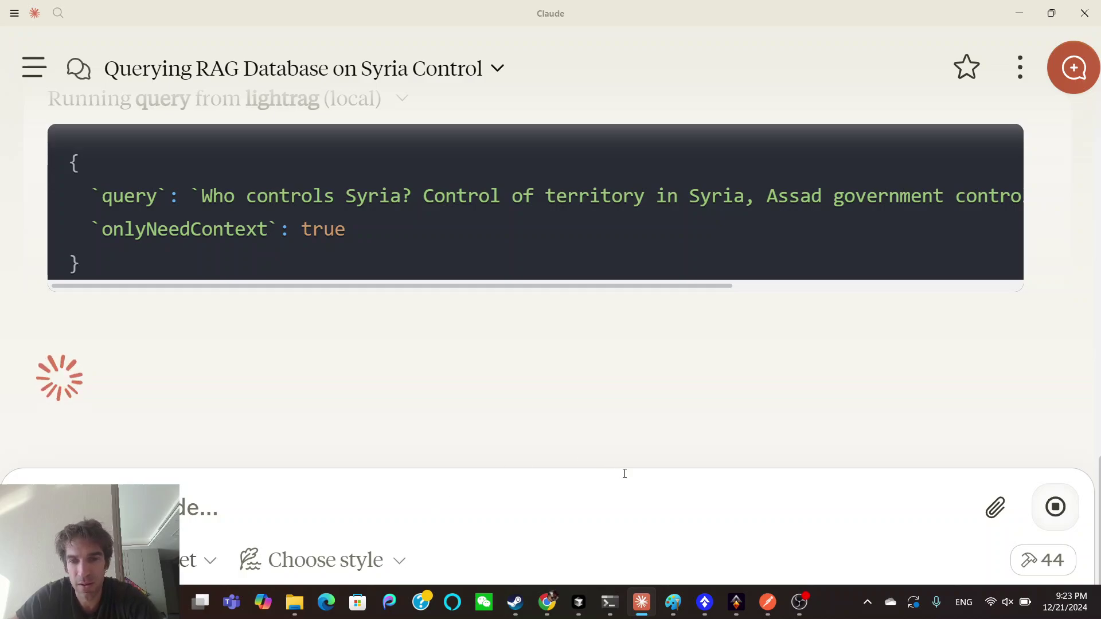
Step: Check the LightRAG server log in the PowerShell window while the query runs, and return to Claude
{"action": "mouse_move", "coordinate": [609, 603]}
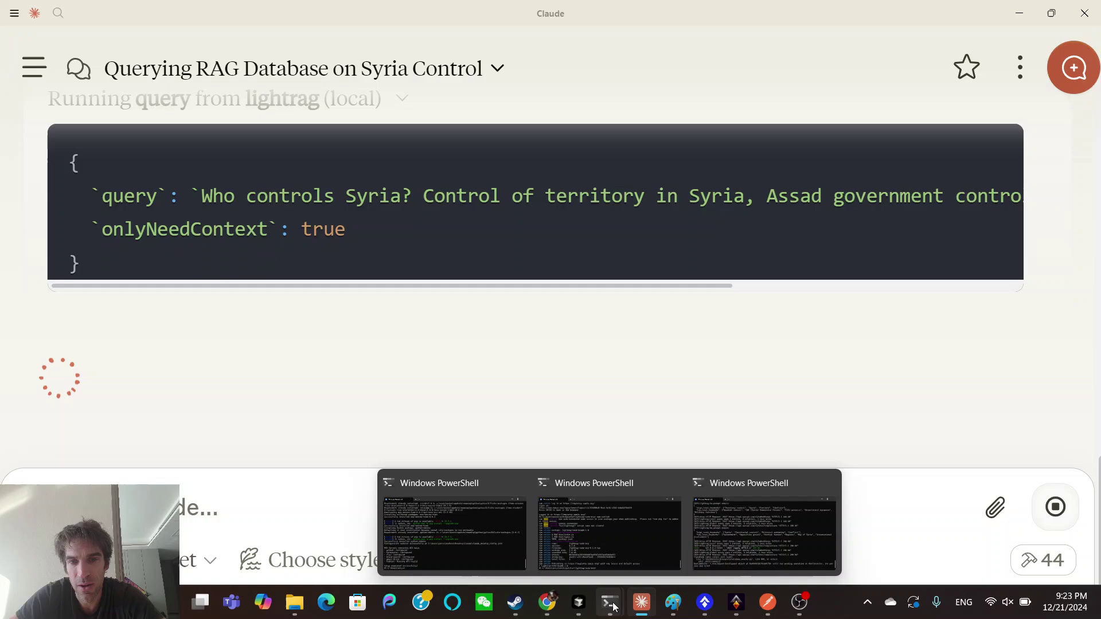
{"action": "mouse_move", "coordinate": [713, 538]}
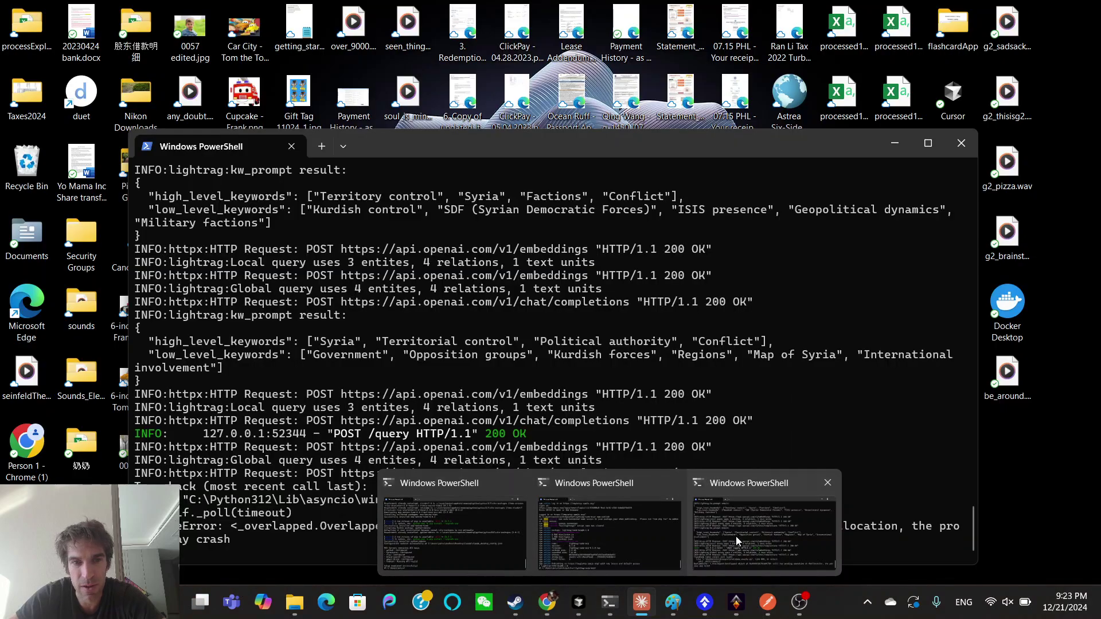
{"action": "left_click", "coordinate": [736, 536]}
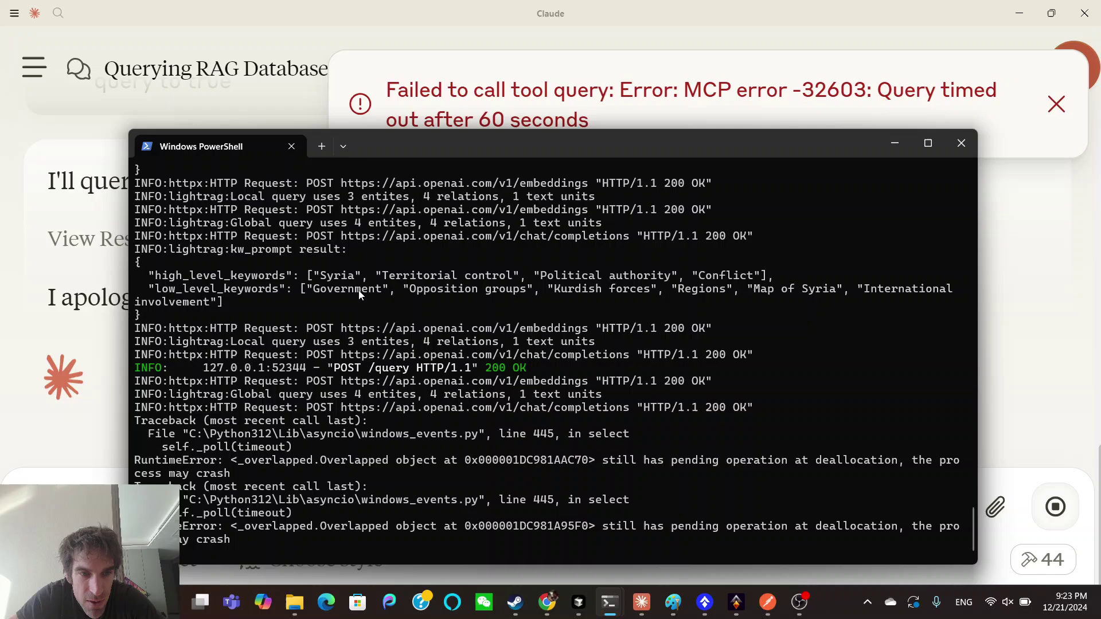
{"action": "left_click", "coordinate": [120, 232]}
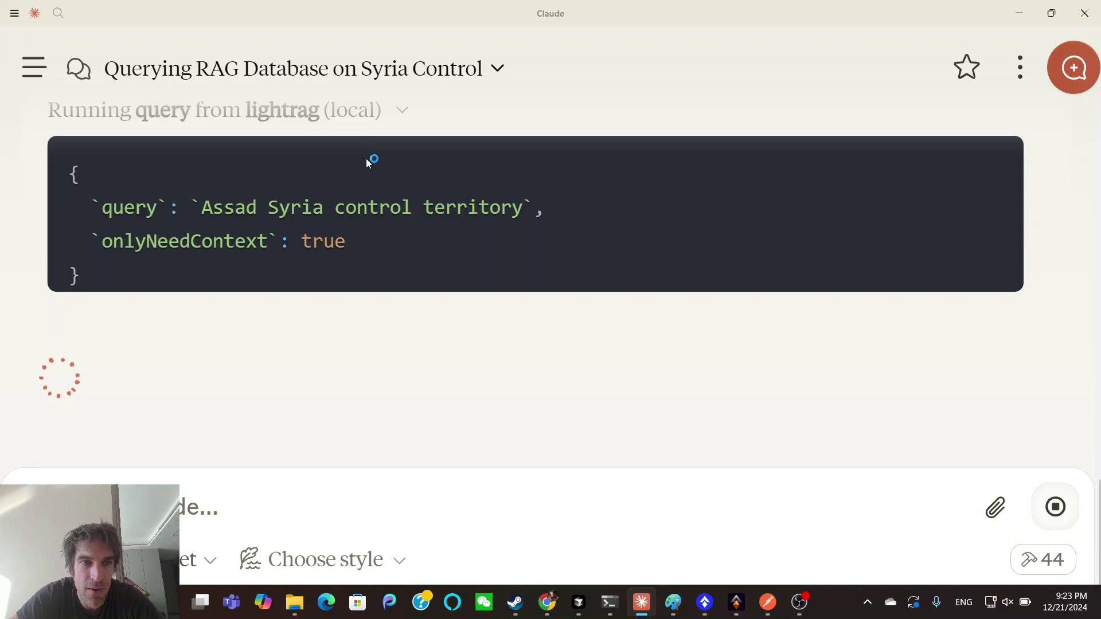
Step: Review the returned result of the "Who controls Syria?" query and the more focused query Claude issues after it
{"action": "scroll", "coordinate": [367, 162], "scroll_direction": "up", "scroll_amount": 1}
{"action": "scroll", "coordinate": [368, 162], "scroll_direction": "up", "scroll_amount": 2}
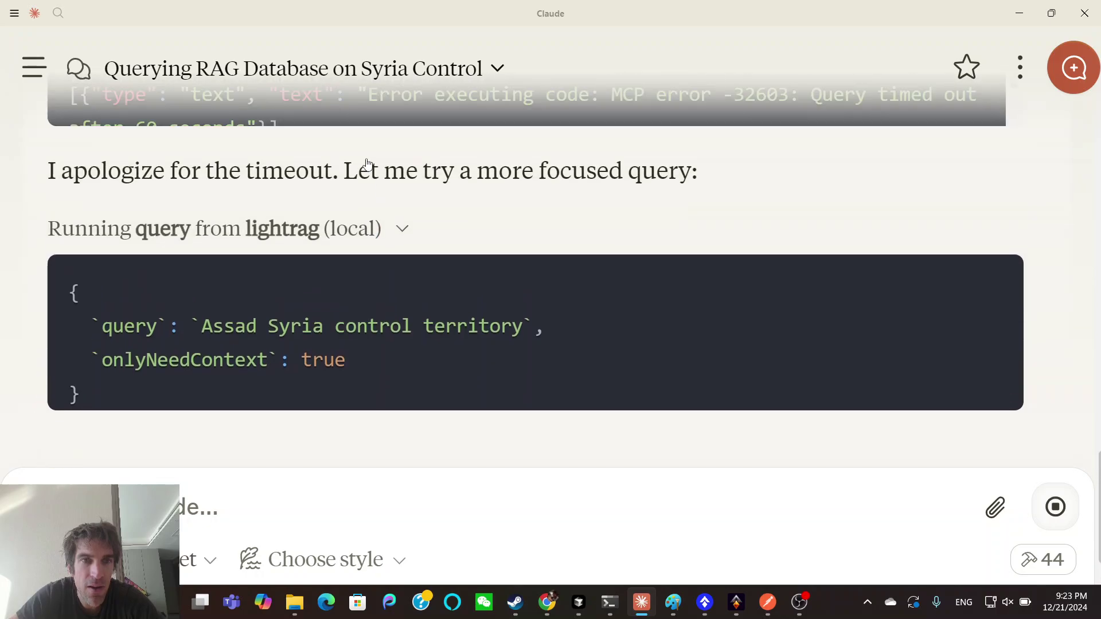
{"action": "scroll", "coordinate": [370, 162], "scroll_direction": "up", "scroll_amount": 2}
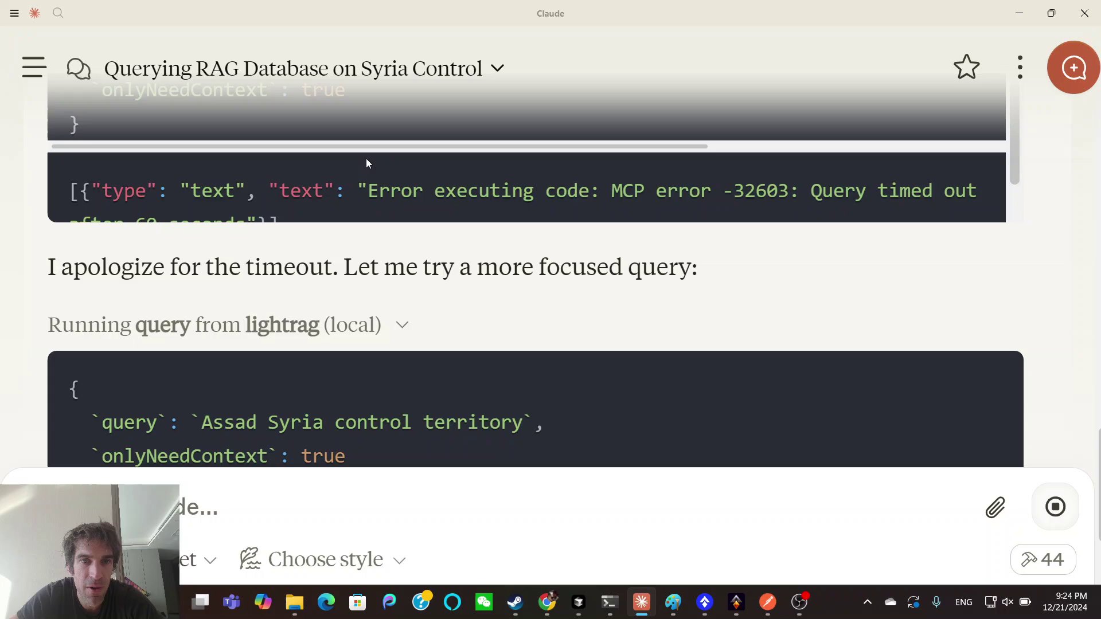
{"action": "scroll", "coordinate": [380, 185], "scroll_direction": "down", "scroll_amount": 1}
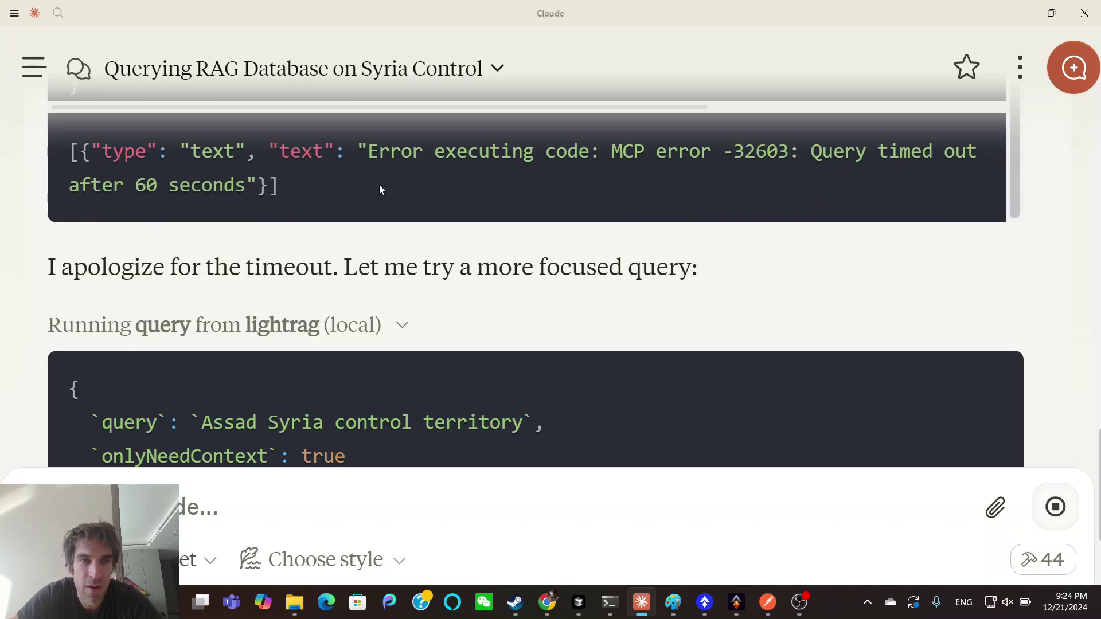
{"action": "scroll", "coordinate": [393, 204], "scroll_direction": "up", "scroll_amount": 2}
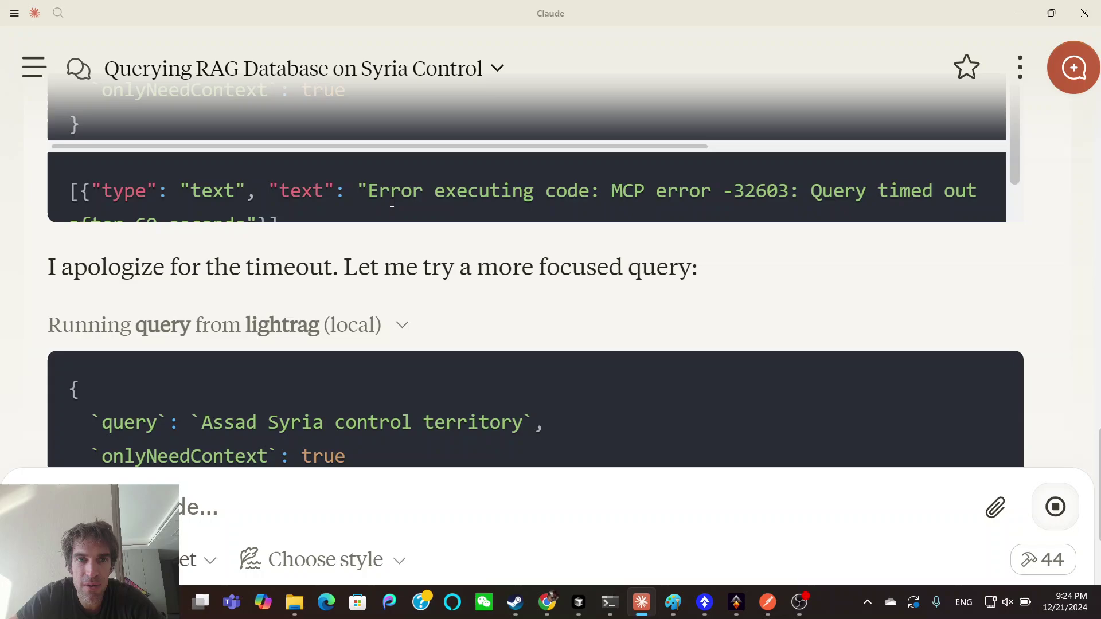
{"action": "scroll", "coordinate": [399, 160], "scroll_direction": "up", "scroll_amount": 3}
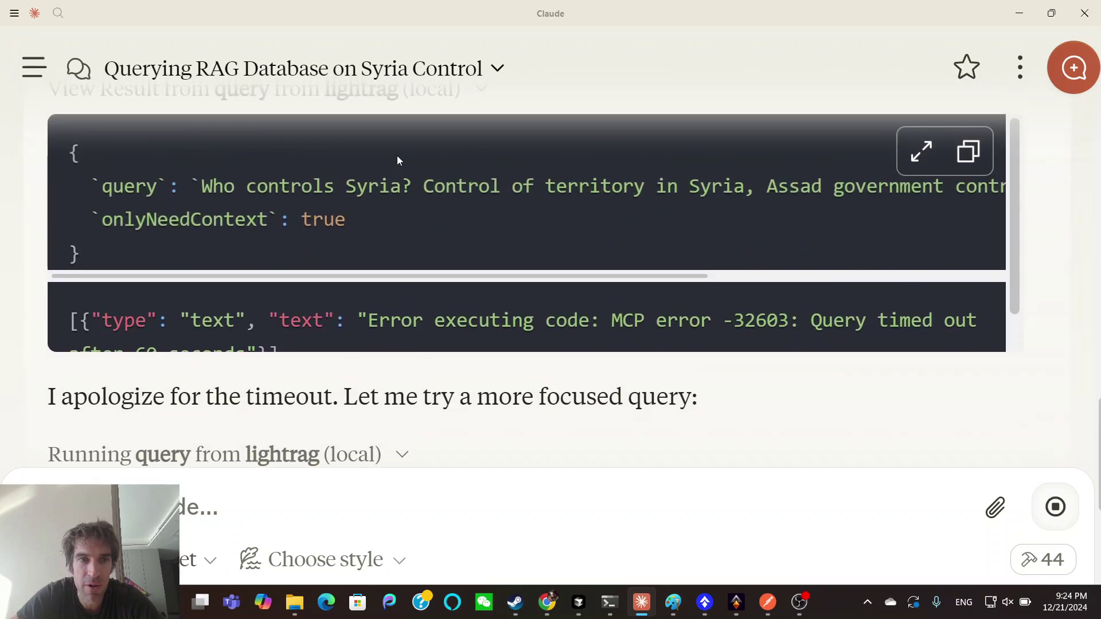
{"action": "scroll", "coordinate": [399, 160], "scroll_direction": "down", "scroll_amount": 3}
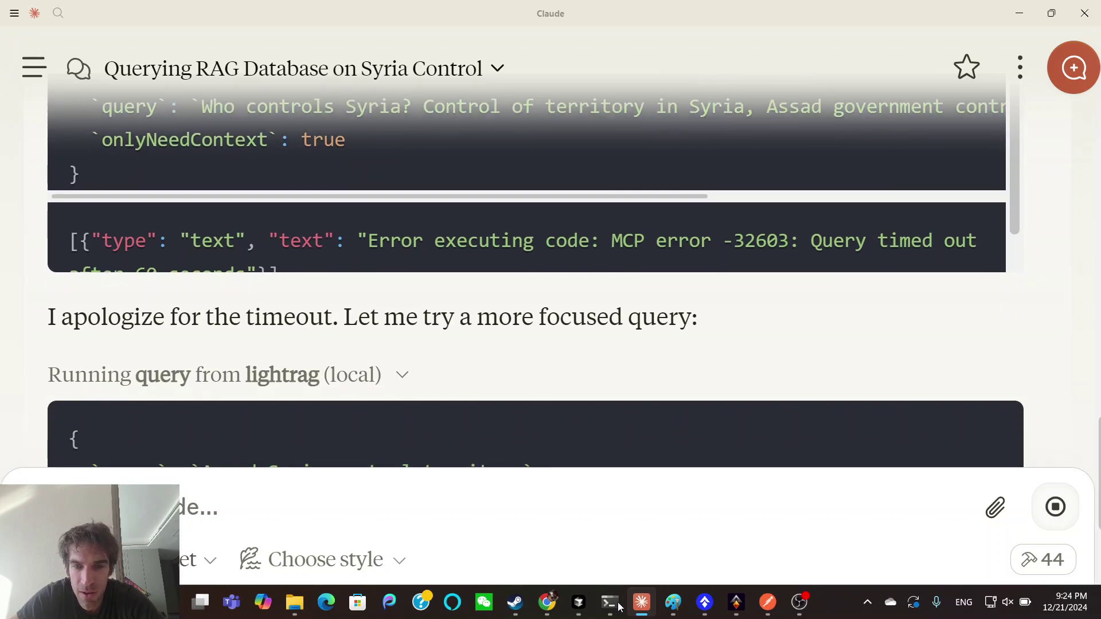
Step: Recheck the LightRAG server's PowerShell output and return to Claude to inspect the result of its last simplified query
{"action": "mouse_move", "coordinate": [610, 602]}
{"action": "left_click", "coordinate": [724, 531]}
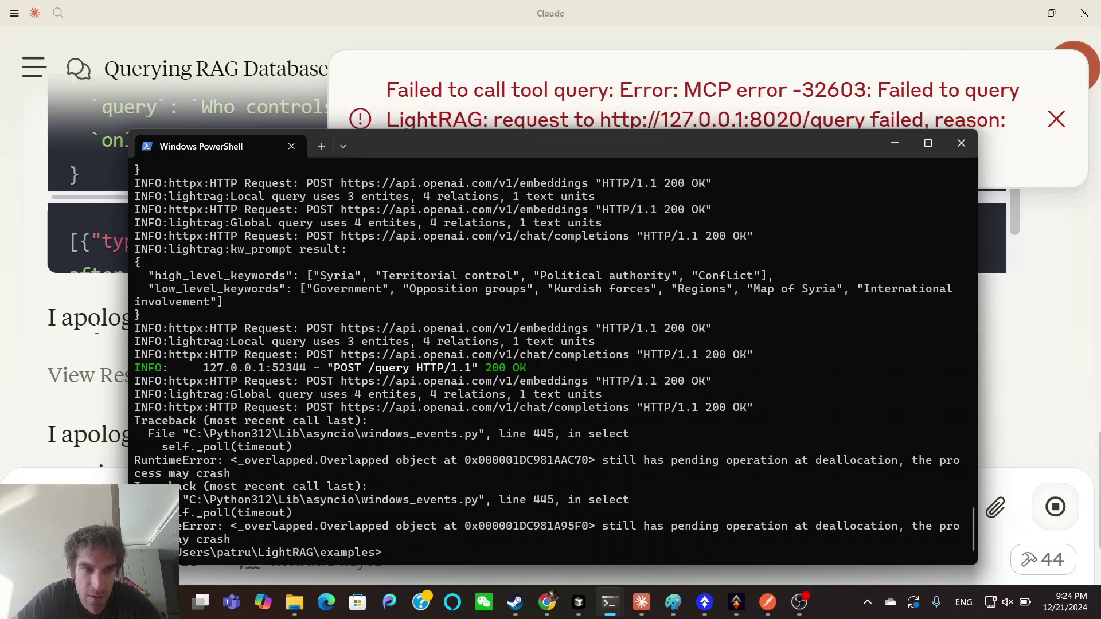
{"action": "left_click", "coordinate": [96, 329]}
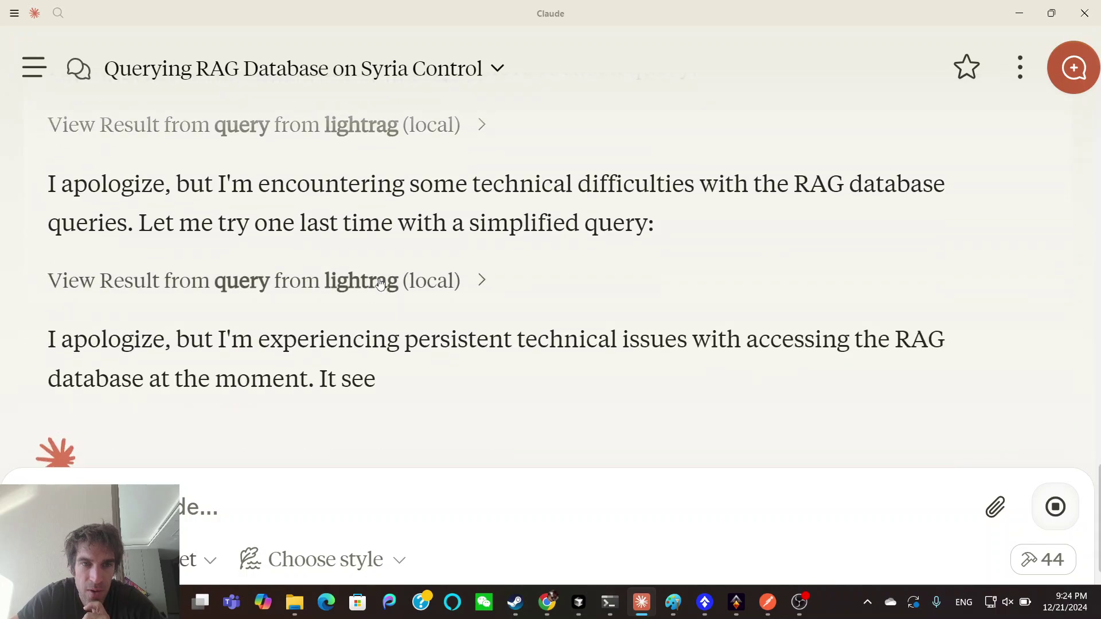
{"action": "left_click", "coordinate": [380, 284]}
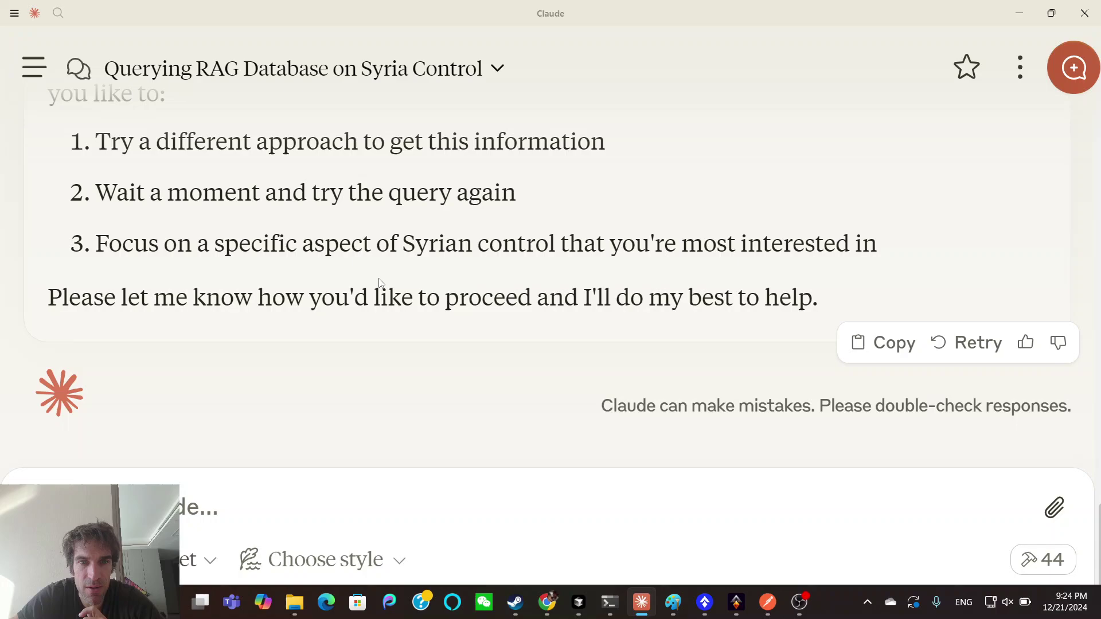
Step: Copy the PowerShell server output from the earlier "Global query uses" line through the final RuntimeError traceback
{"action": "mouse_move", "coordinate": [607, 608]}
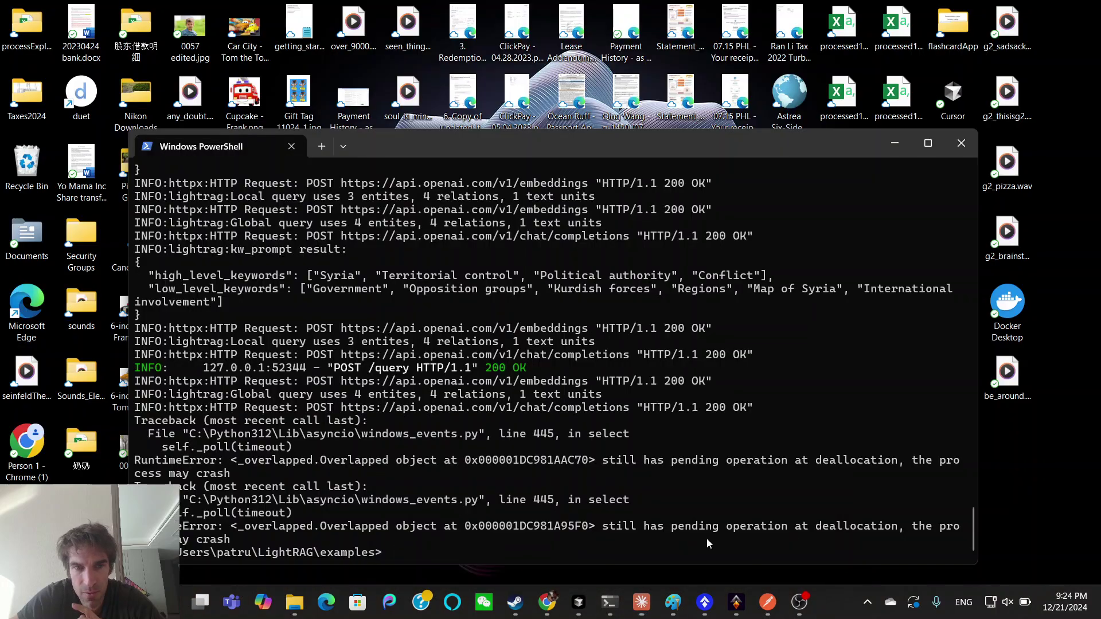
{"action": "left_click", "coordinate": [707, 538]}
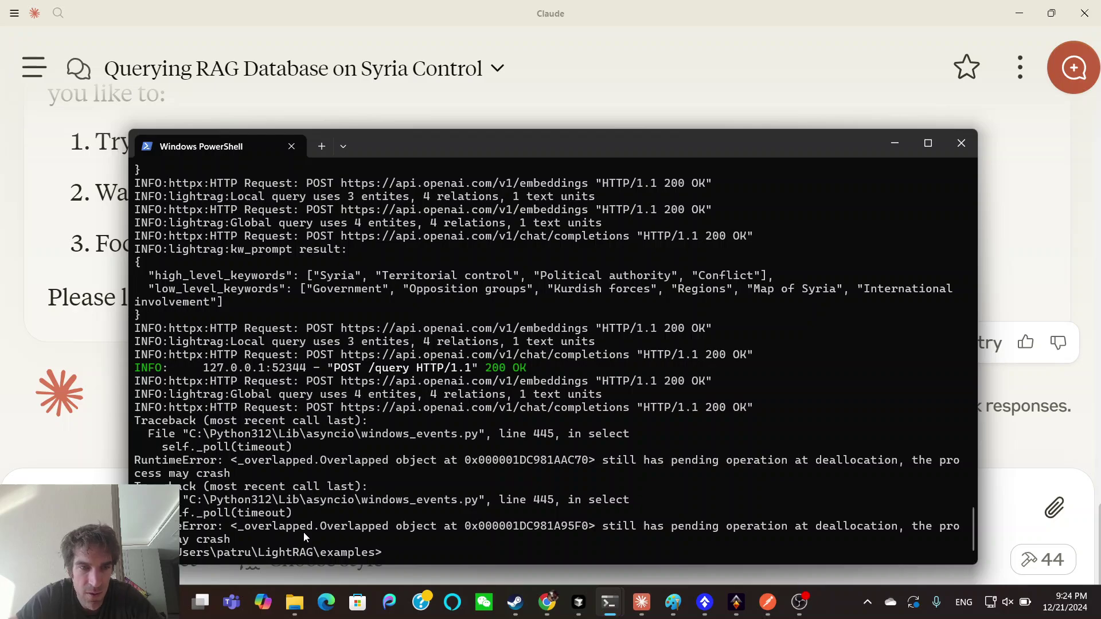
{"action": "left_click_drag", "start_coordinate": [304, 532], "coordinate": [264, 456]}
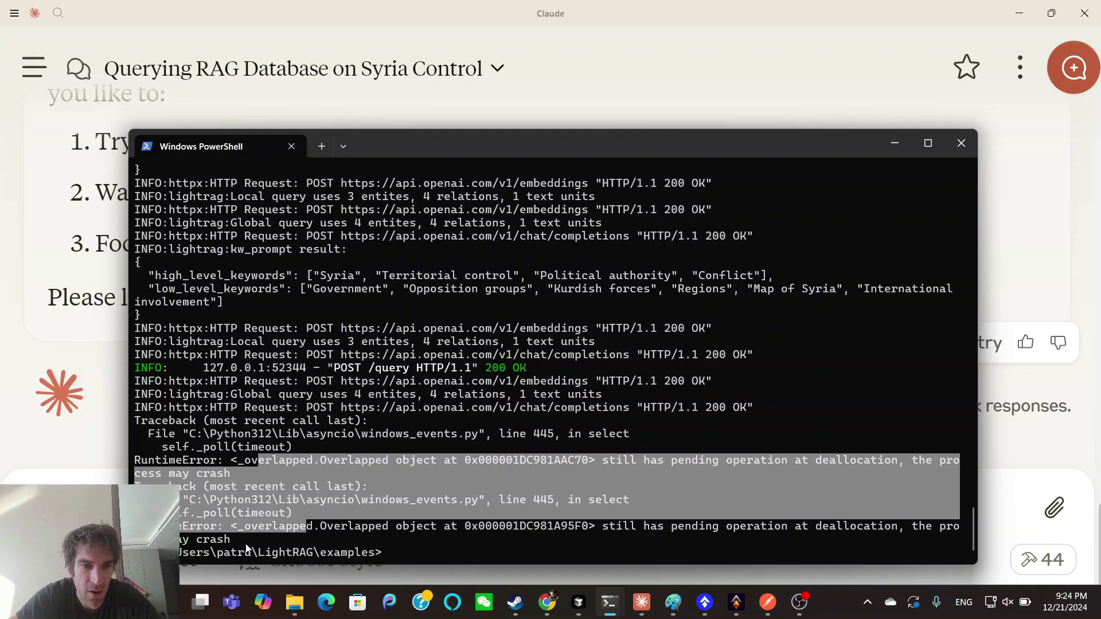
{"action": "left_click_drag", "start_coordinate": [248, 542], "coordinate": [191, 395]}
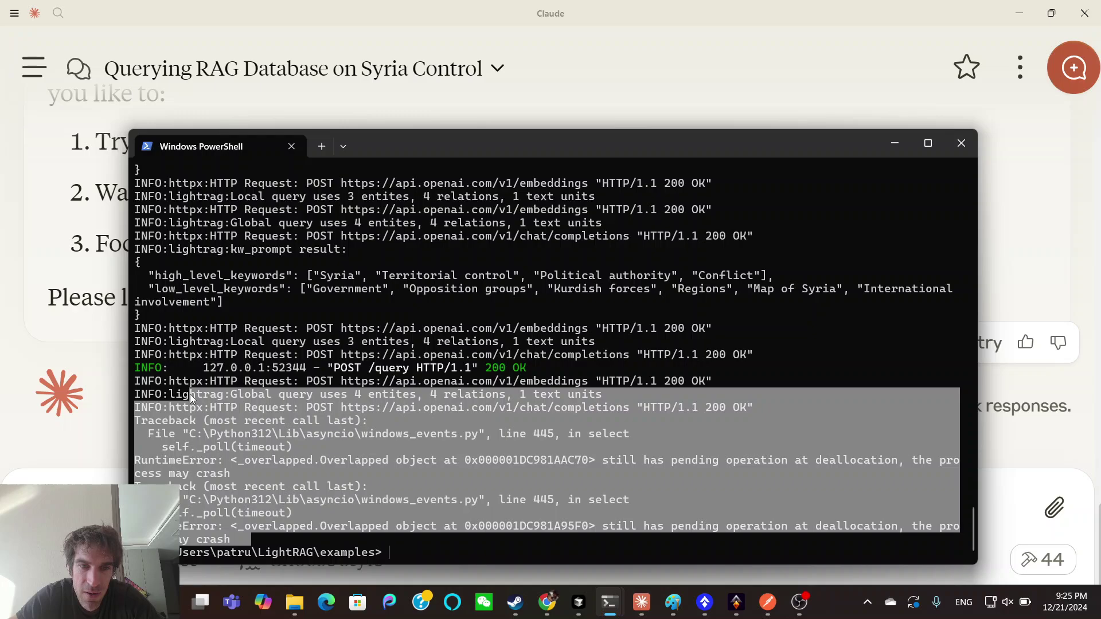
{"action": "left_click_drag", "start_coordinate": [190, 395], "coordinate": [140, 228]}
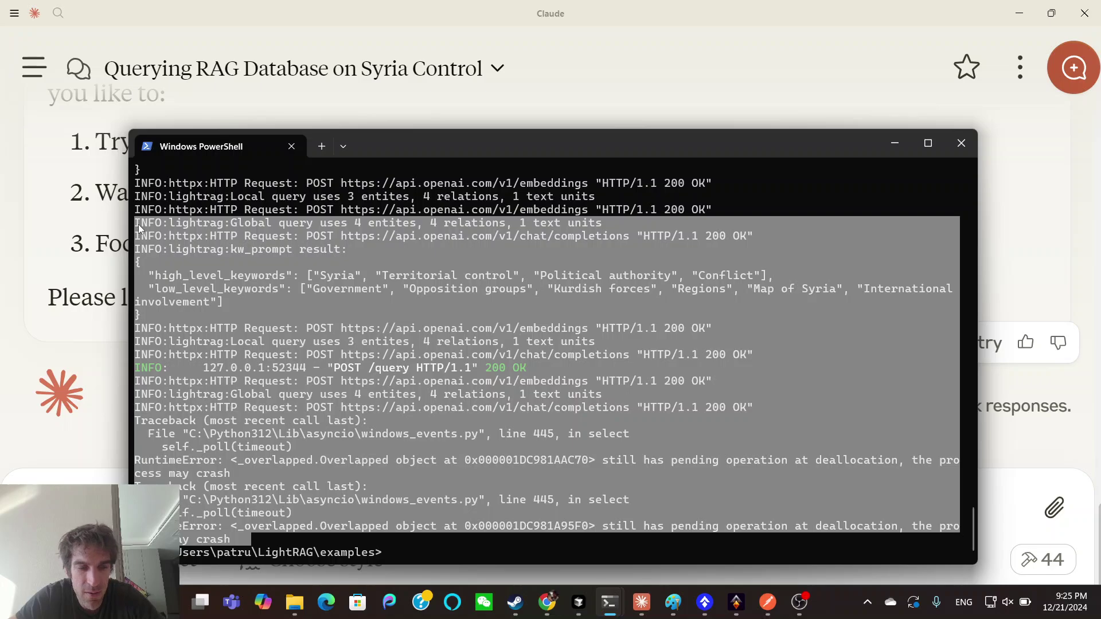
{"action": "right_click", "coordinate": [140, 227]}
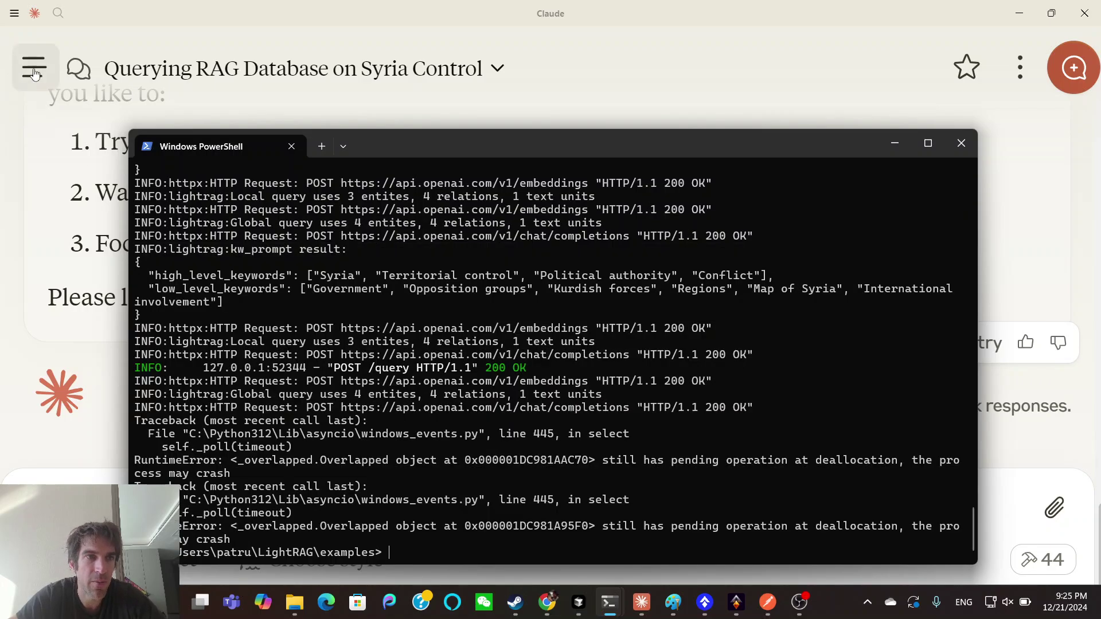
Step: Switch to the Claude chat "Connecting to LightRAG Server with MCP" and close the chat list
{"action": "left_click", "coordinate": [34, 72]}
{"action": "left_click", "coordinate": [35, 72]}
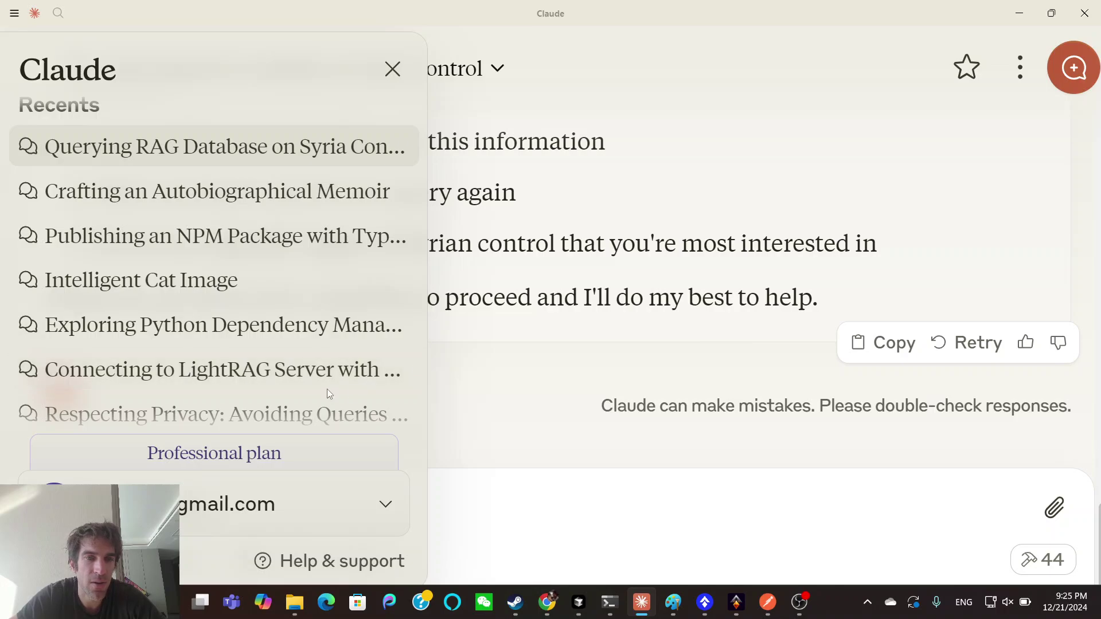
{"action": "left_click", "coordinate": [412, 354]}
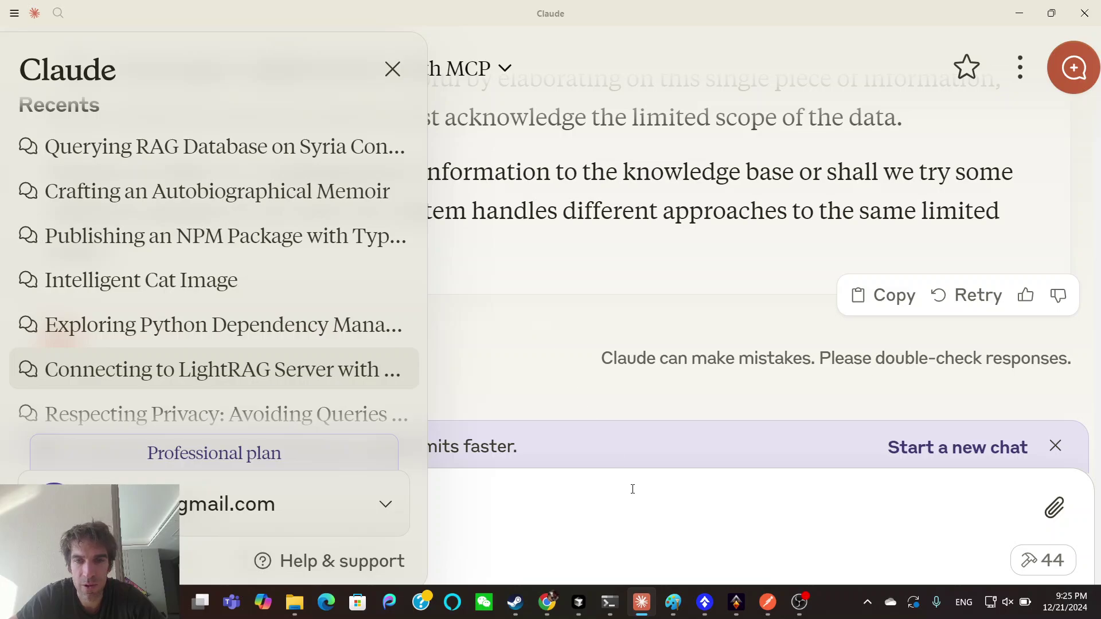
{"action": "left_click", "coordinate": [393, 70]}
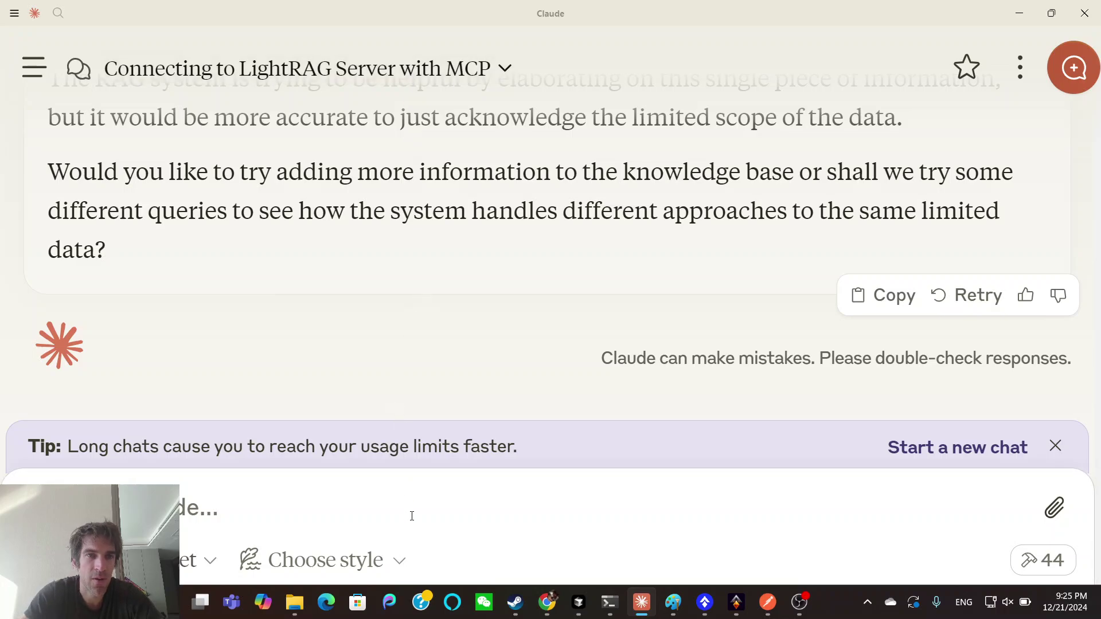
Step: Send Claude the message "sometimes the server just times out or crashes" with the copied PowerShell server log on a new line below it
{"action": "type", "text": "yes"}
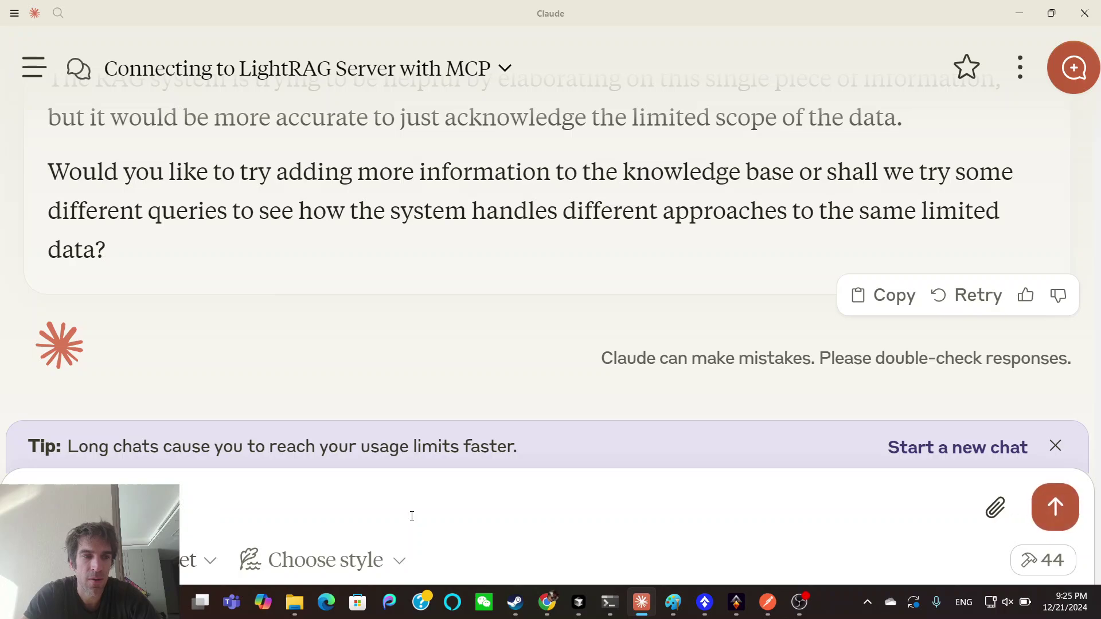
{"action": "type", "text": "e server just"}
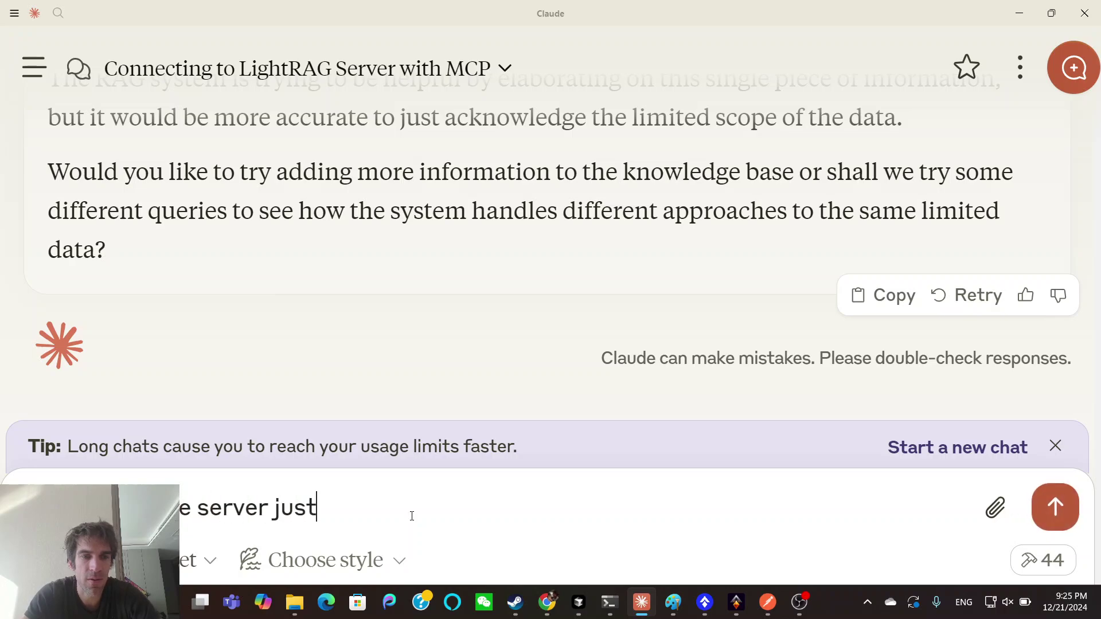
{"action": "type", "text": " times out"}
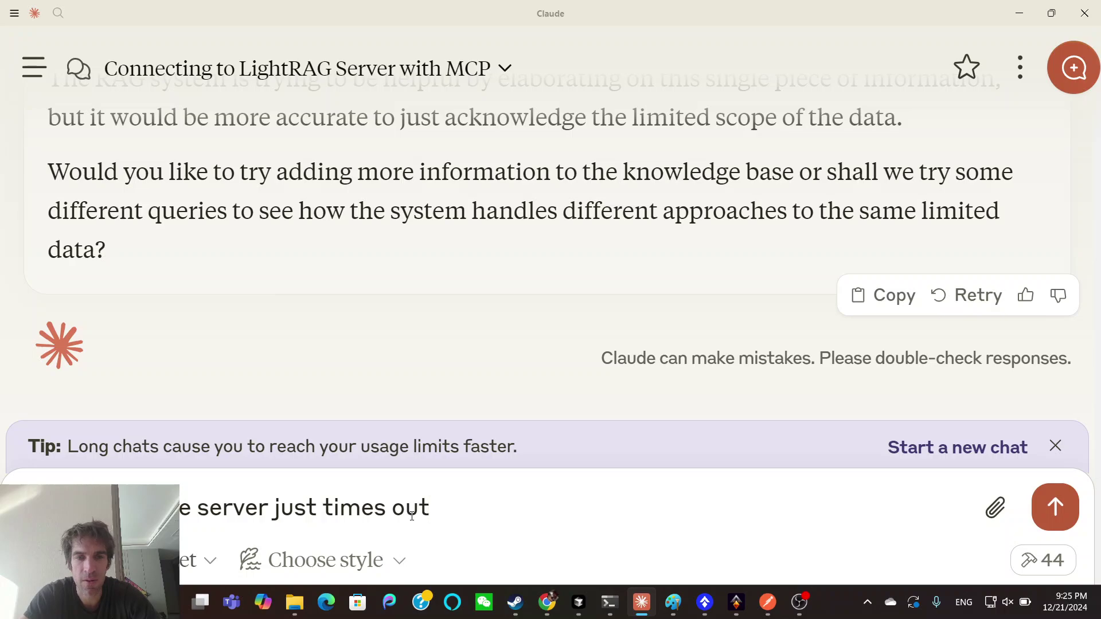
{"action": "type", "text": " or crashes,"}
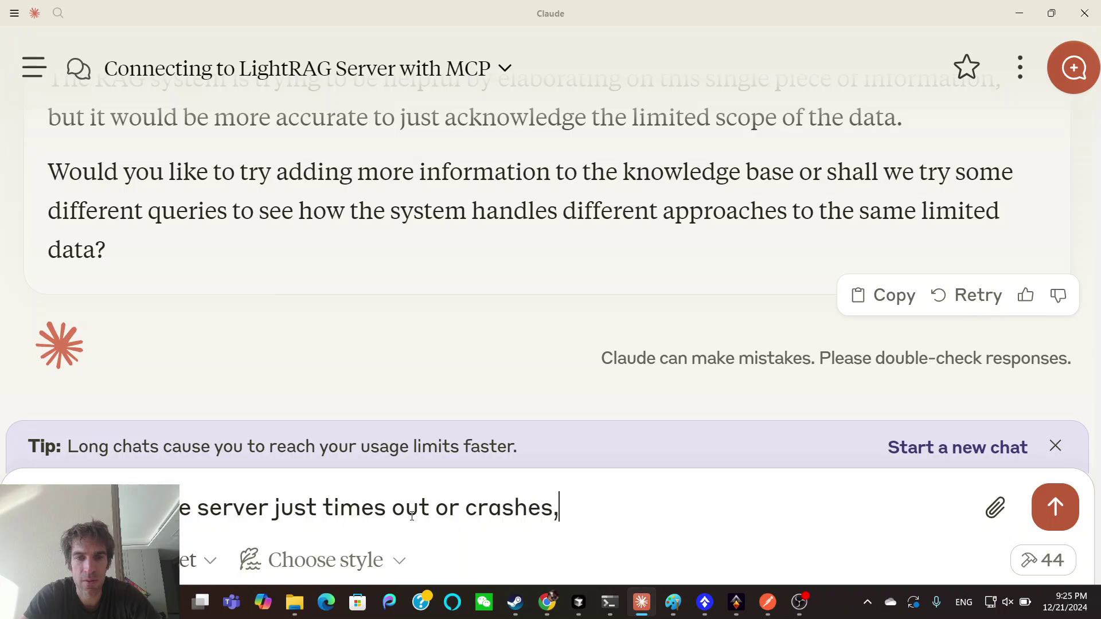
{"action": "type", "text": " like"}
{"action": "key", "text": "BackSpace"}
{"action": "key", "text": "BackSpace"}
{"action": "key", "text": "BackSpace"}
{"action": "key", "text": "BackSpace"}
{"action": "key", "text": "BackSpace"}
{"action": "key", "text": "BackSpace"}
{"action": "key", "text": "shift+Return"}
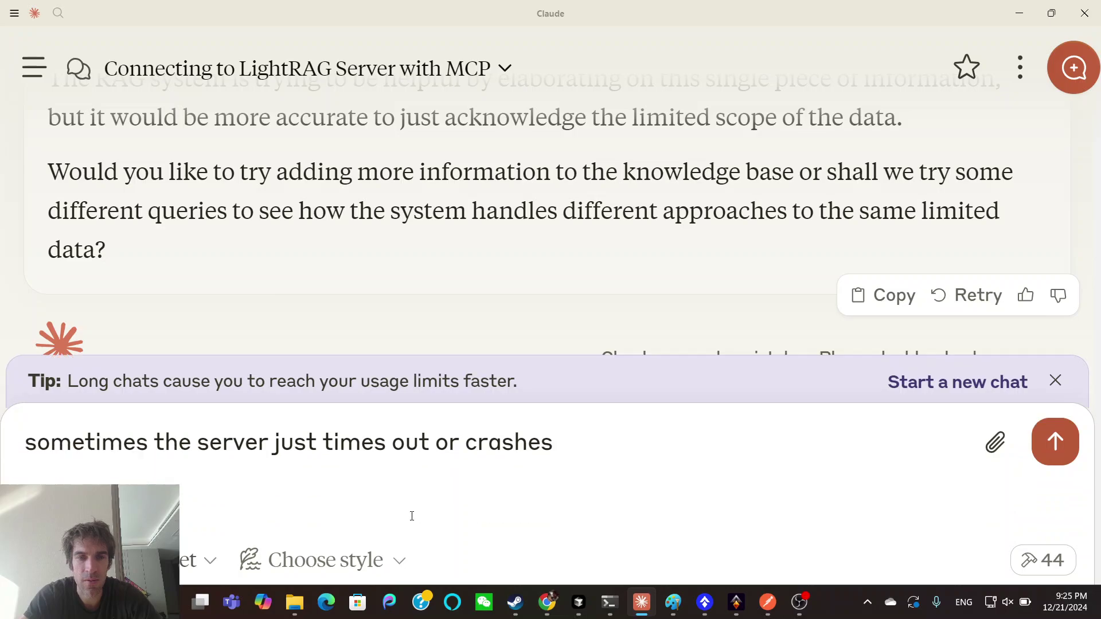
{"action": "key", "text": "ctrl+v"}
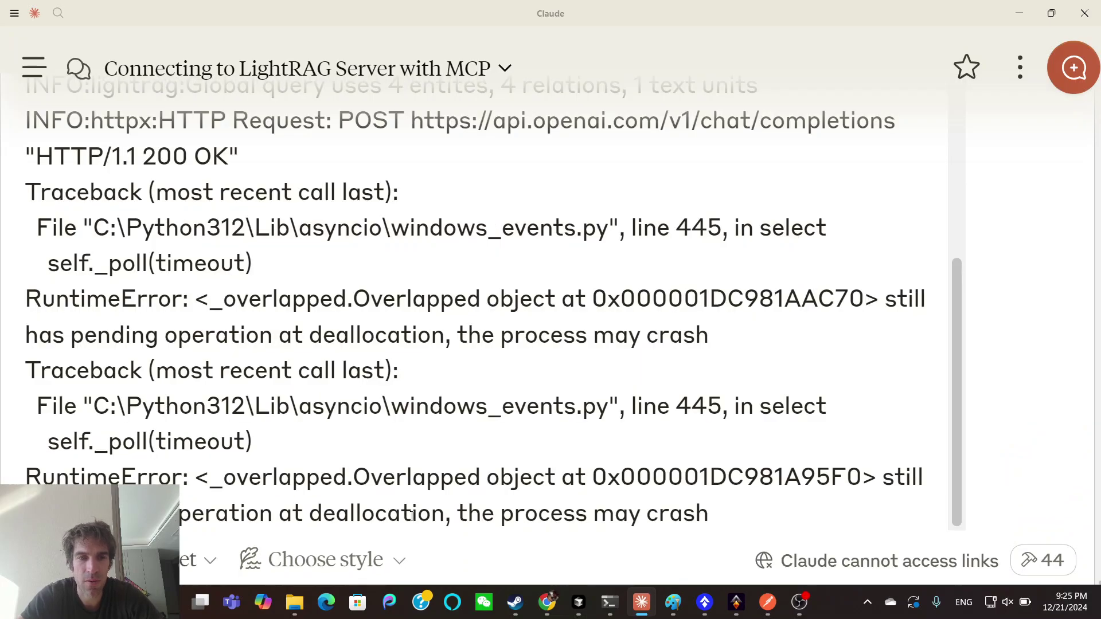
{"action": "key", "text": "Return"}
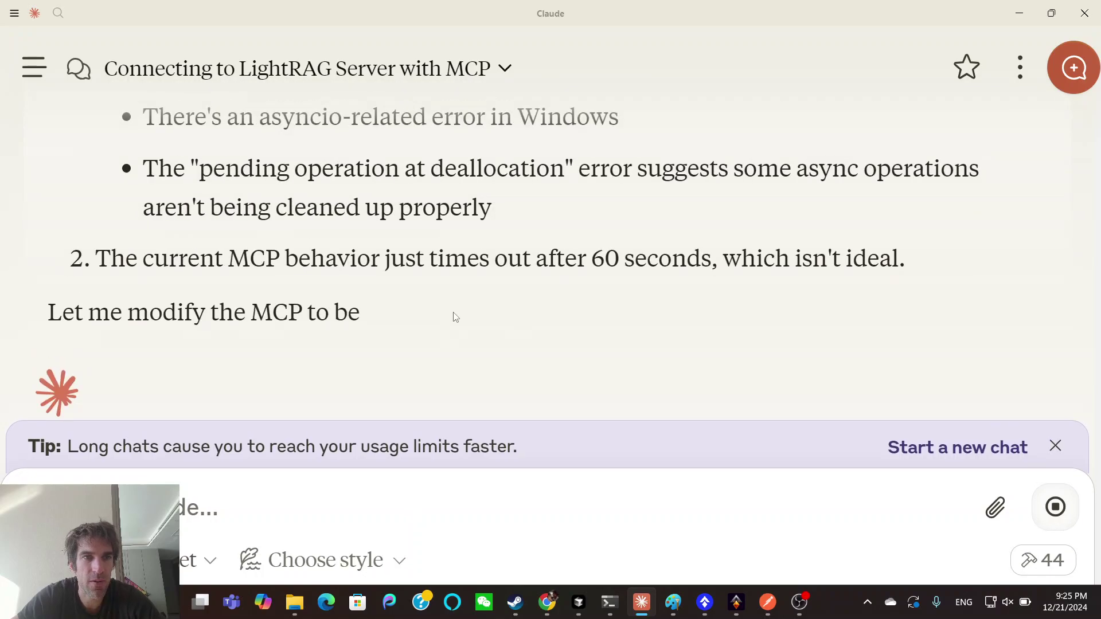
Step: Allow the local filesystem server's write_file tool for this chat so Claude can rewrite the MCP code
{"action": "scroll", "coordinate": [455, 317], "scroll_direction": "up", "scroll_amount": 1}
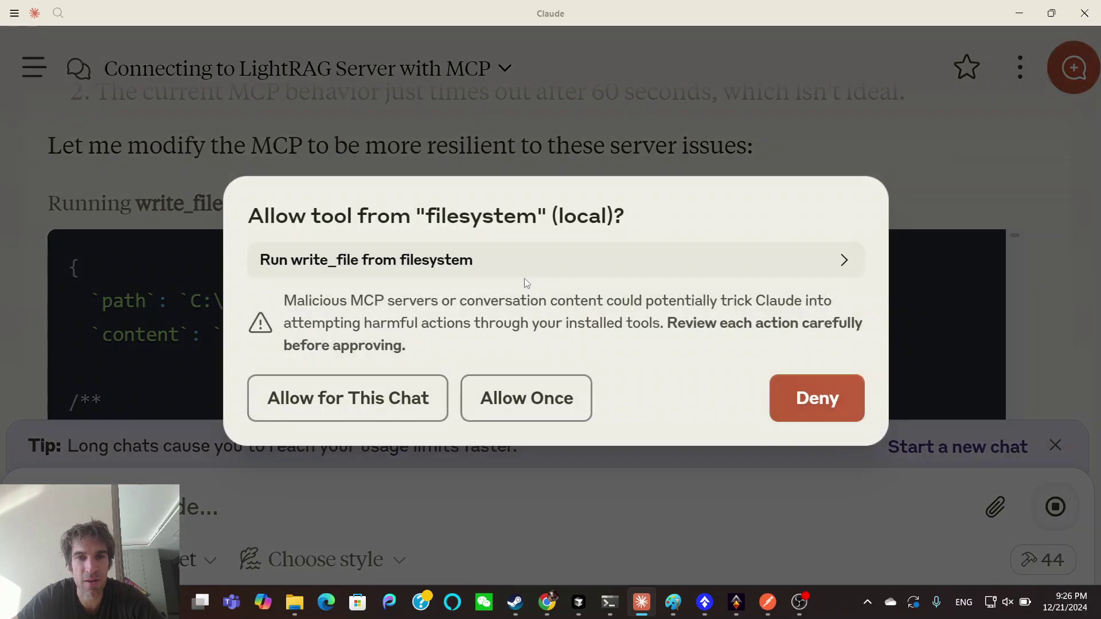
{"action": "left_click", "coordinate": [413, 396]}
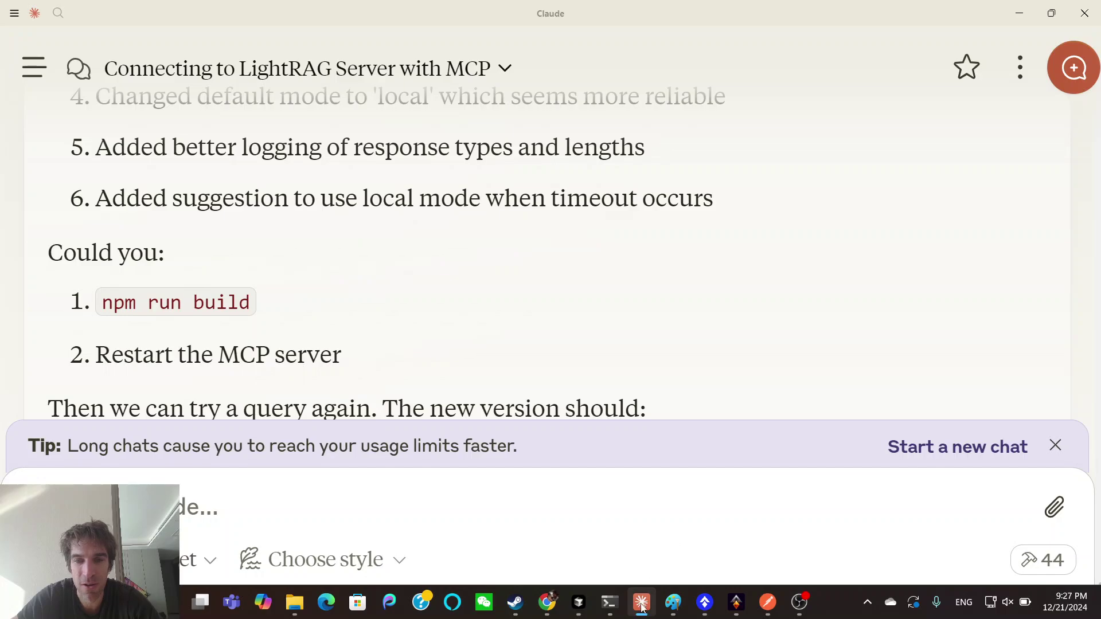
{"action": "mouse_move", "coordinate": [642, 608]}
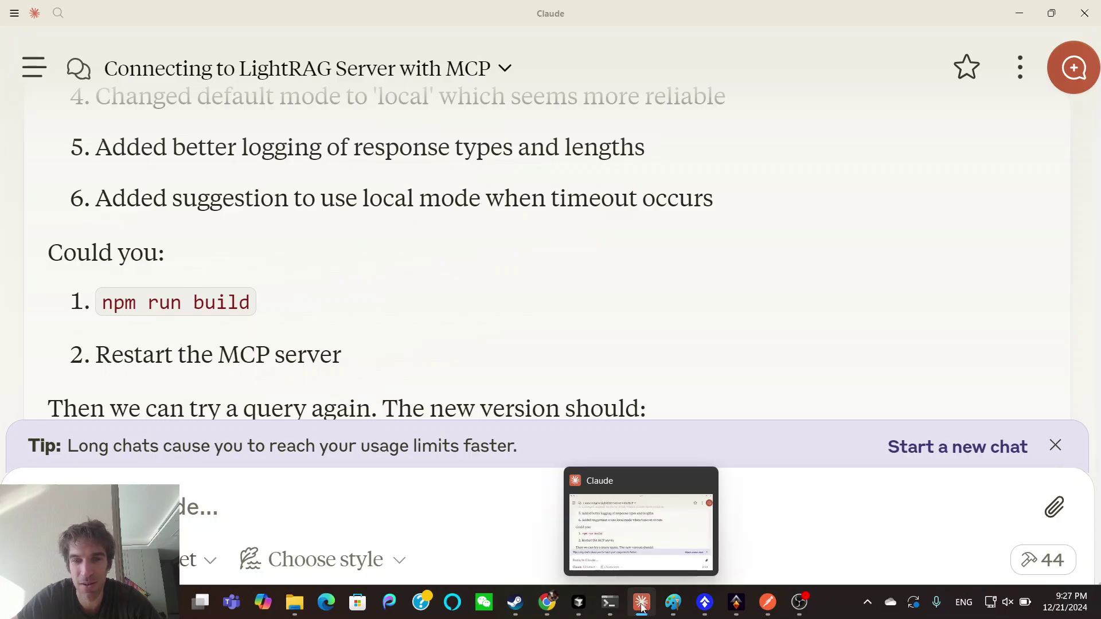